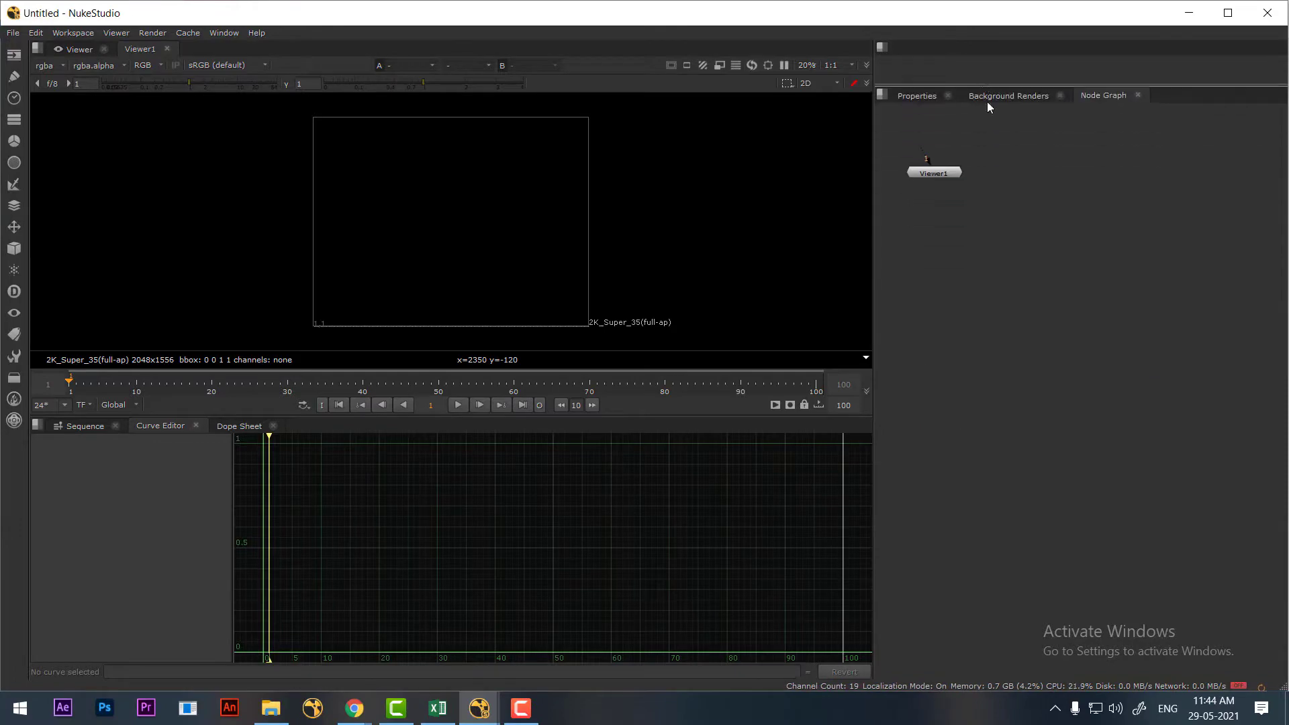
Step: Import the clip "Church - 4305.mp4" from the "45 3d Tracking ModelBuilder" folder into the node graph and connect it to the viewer
drag(937, 172, 1052, 399)
click(272, 712)
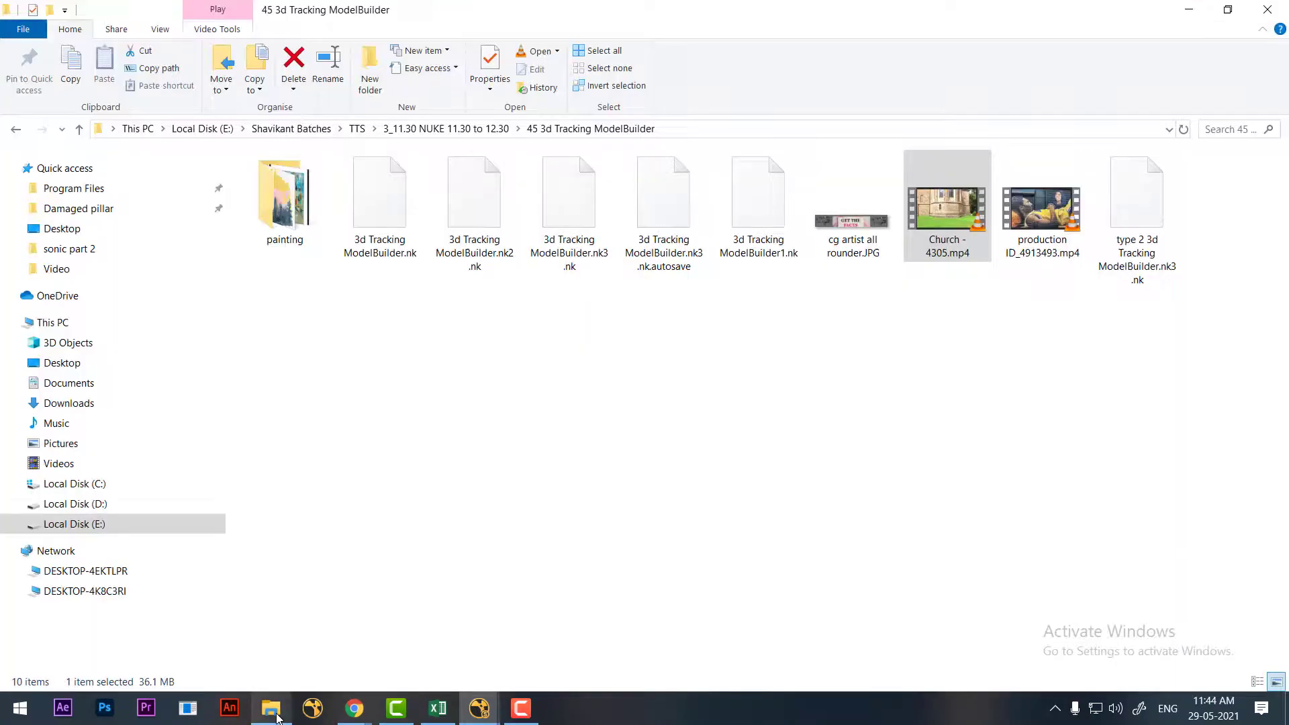
drag(961, 210, 1057, 270)
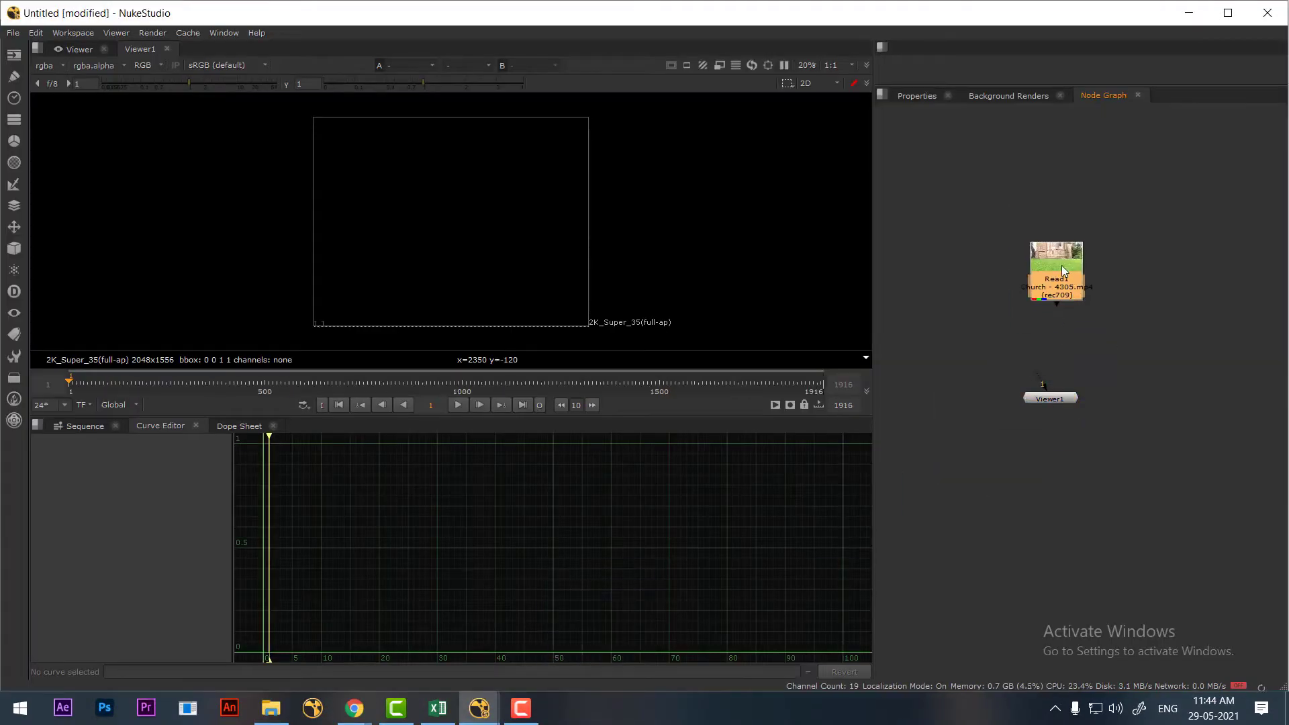
key(1)
click(1065, 399)
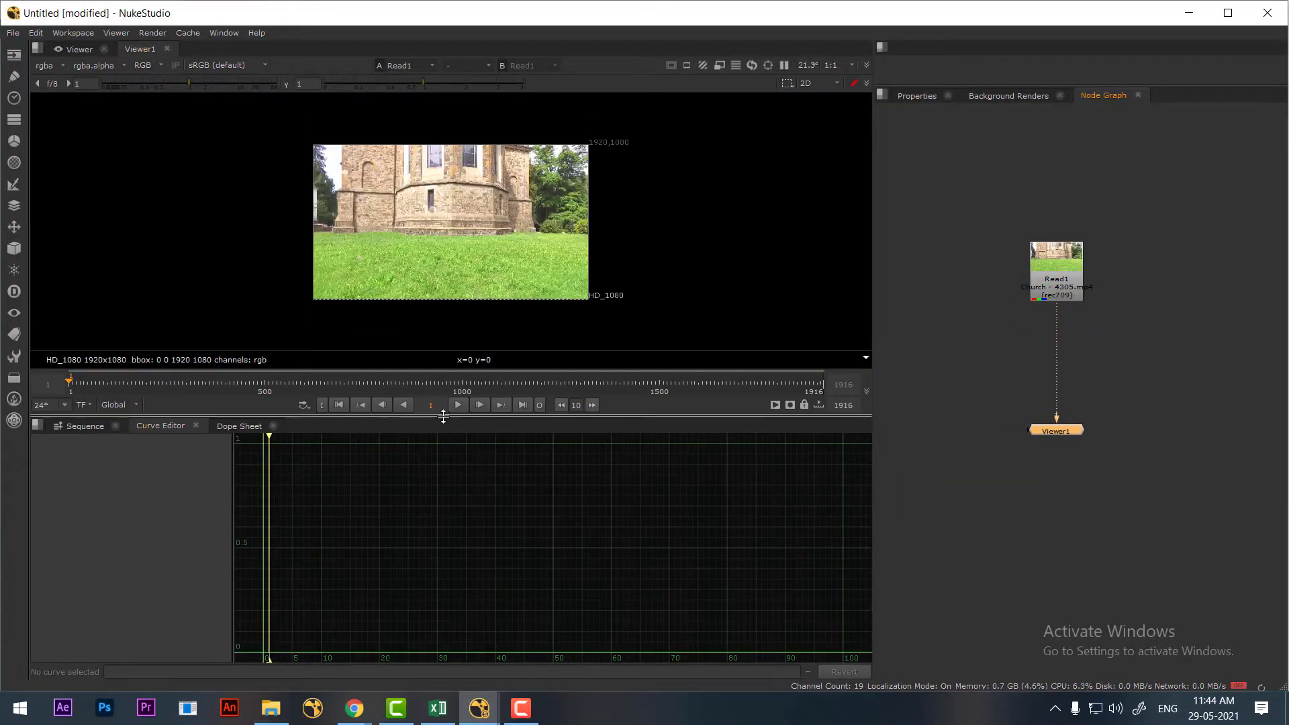
Step: Enlarge the viewer area and play the church clip to review the camera movement
drag(444, 416, 465, 646)
middle_drag(600, 326, 607, 373)
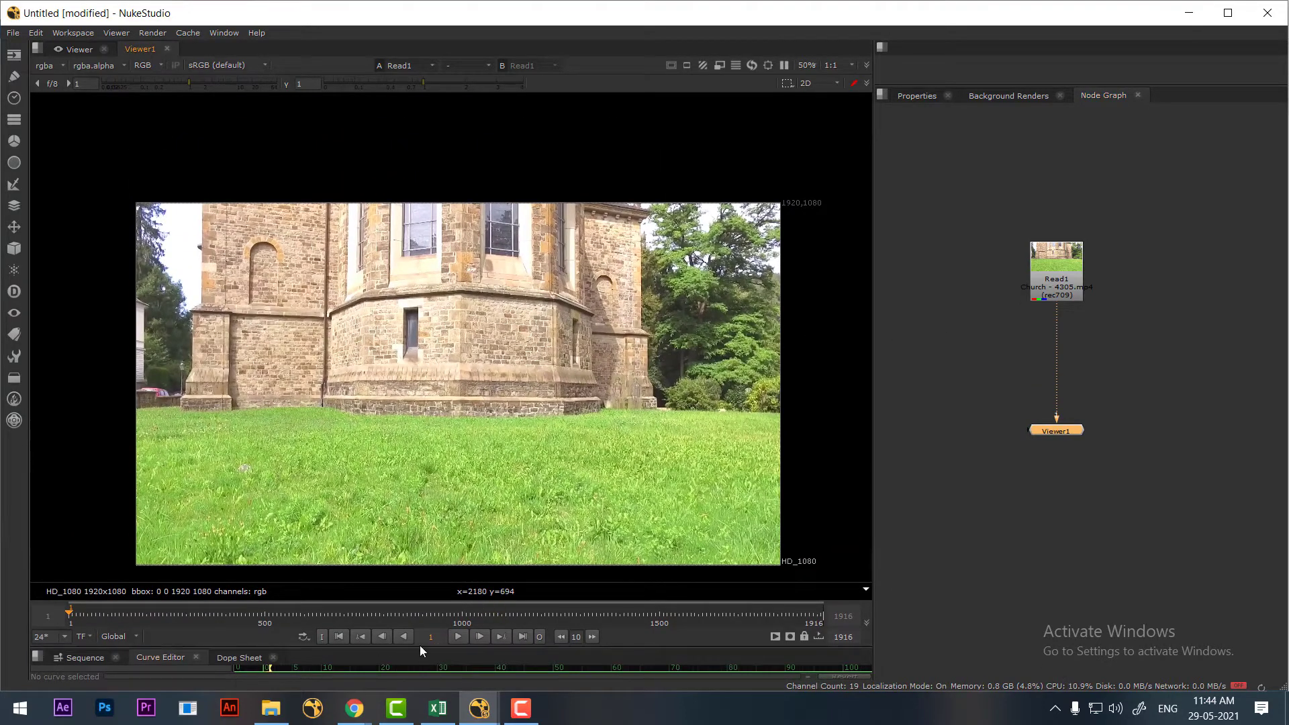
click(454, 637)
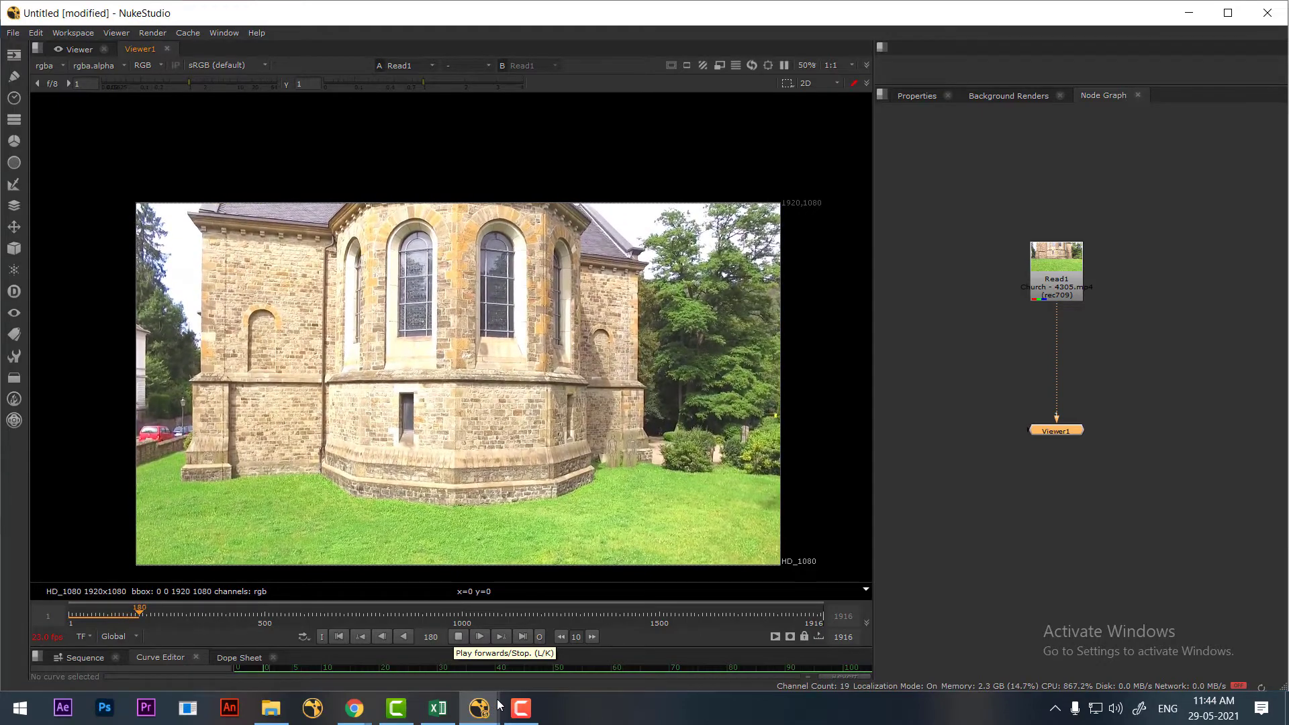
key(k)
Step: Set the project's last frame to 100 and its full size format to HD_1080, and return to the node graph
click(1136, 359)
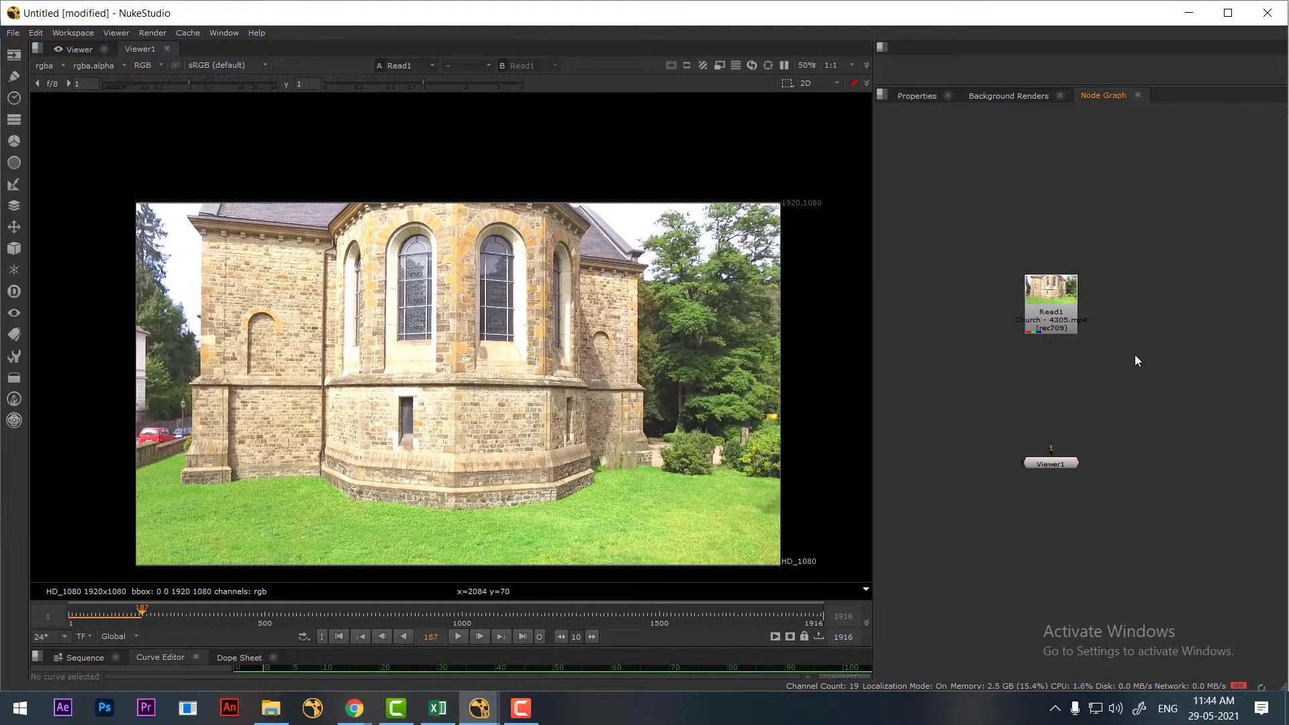
key(s)
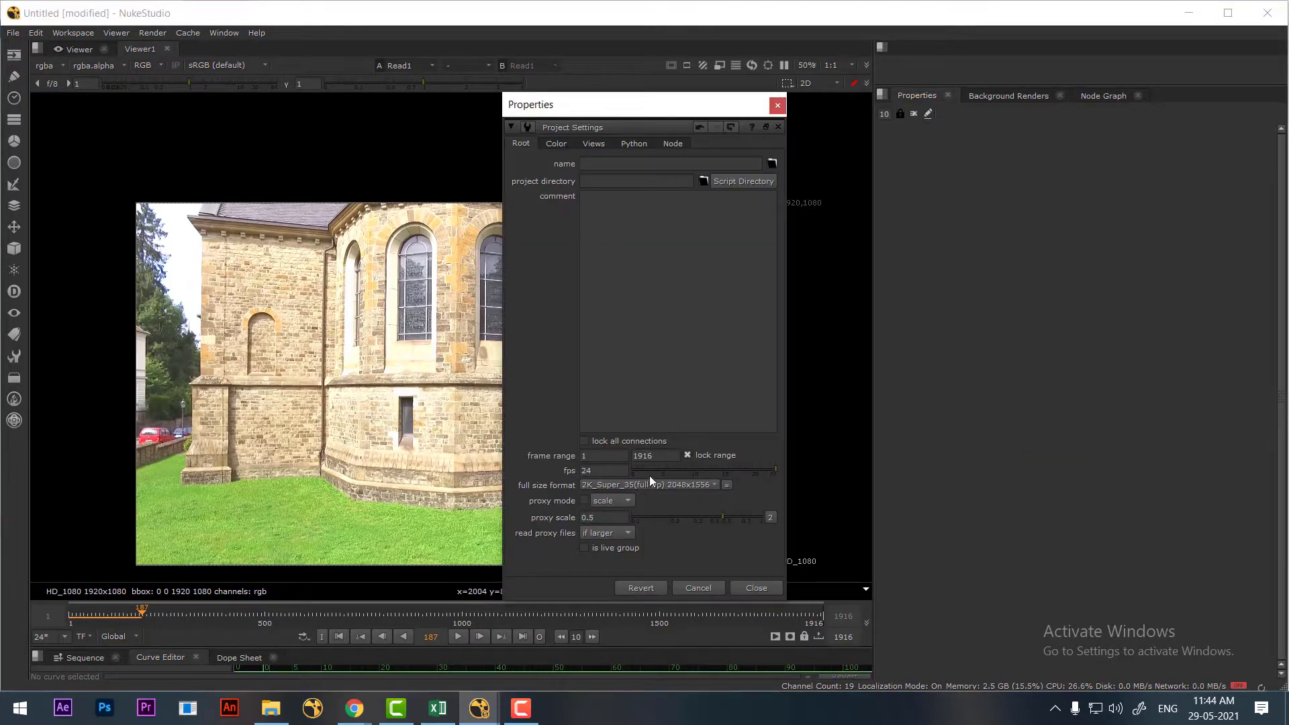
key(Return)
text(100)
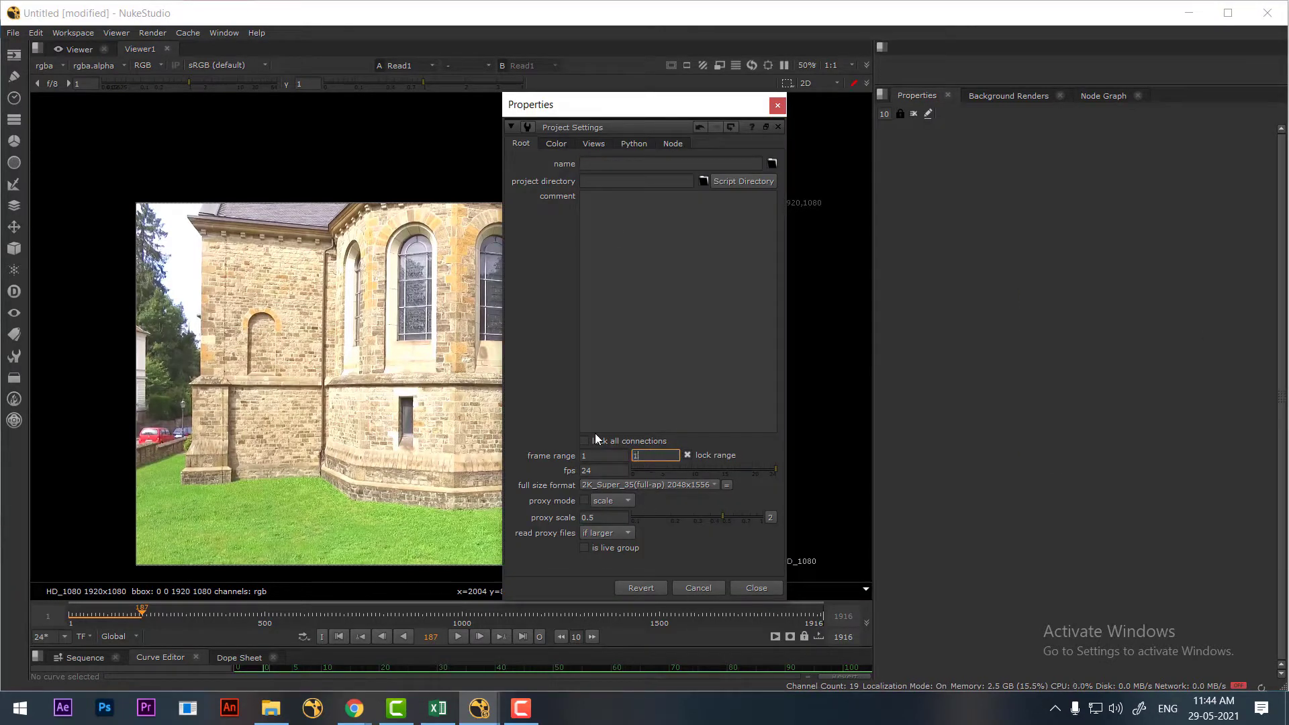
key(Return)
click(630, 486)
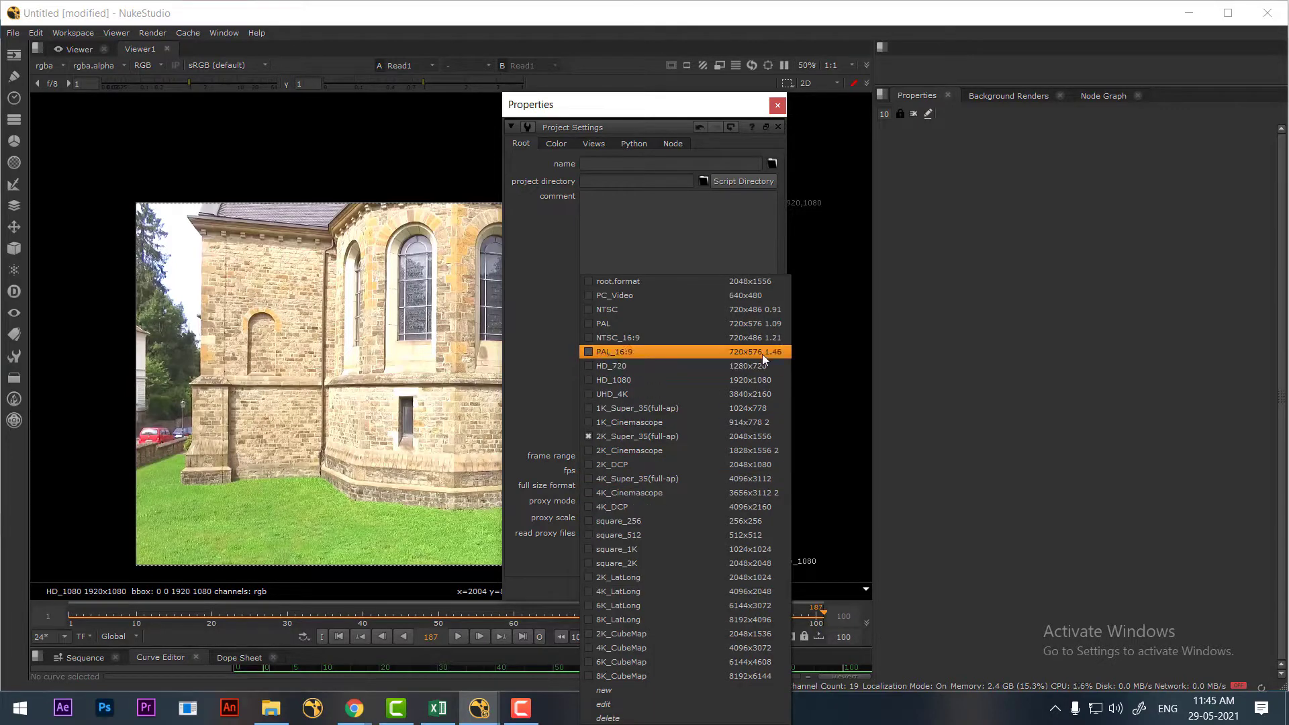
click(755, 380)
click(759, 590)
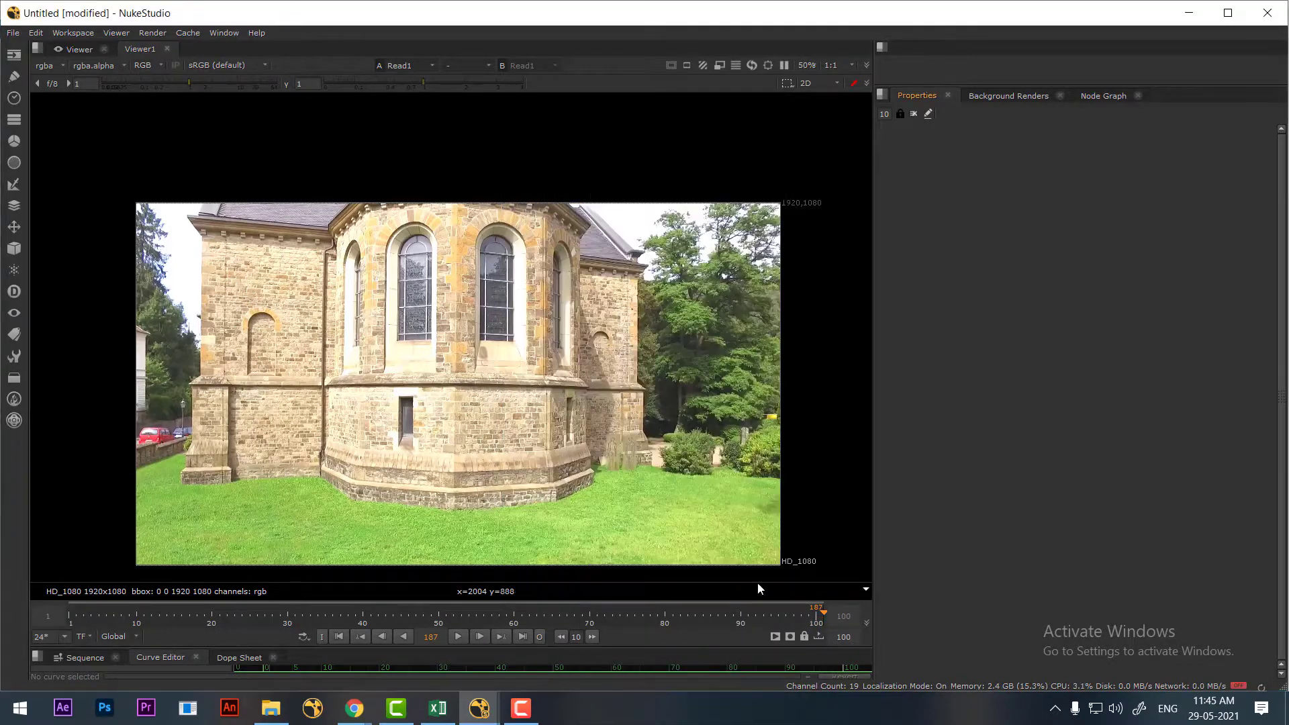
click(1109, 97)
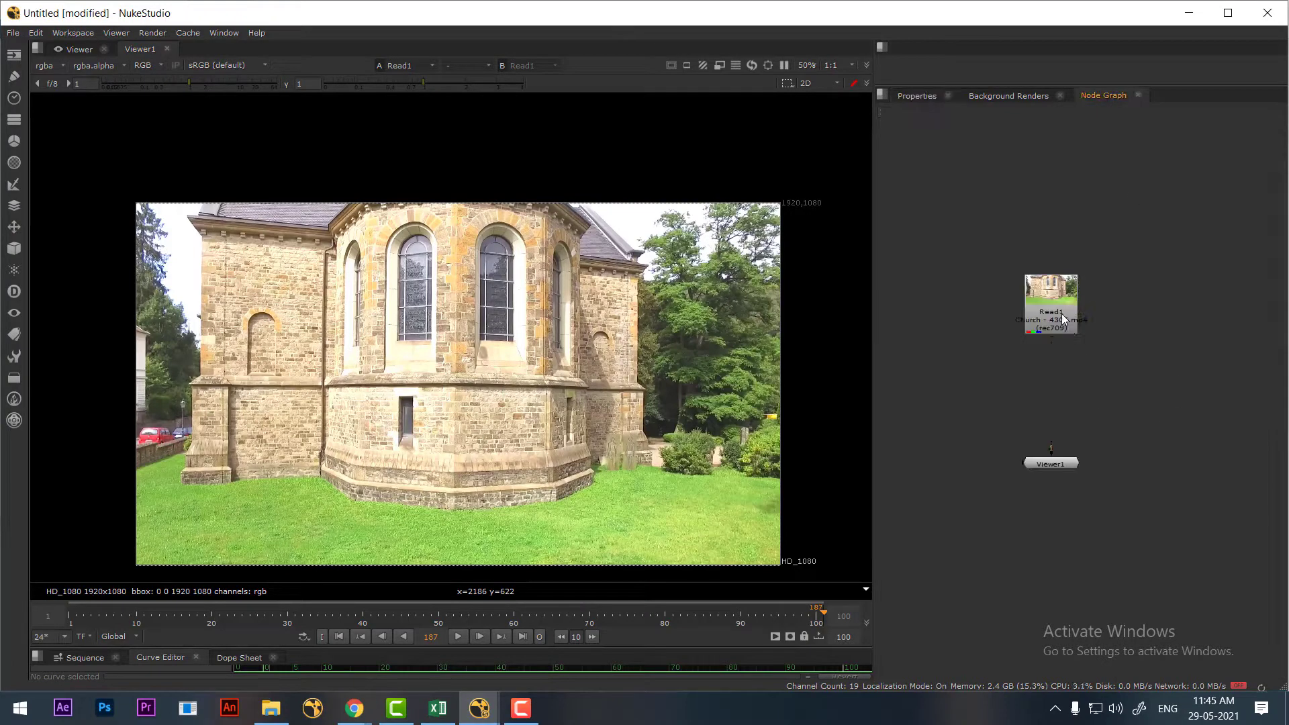
Step: Play the shortened clip from its first frame to check the footage
click(344, 636)
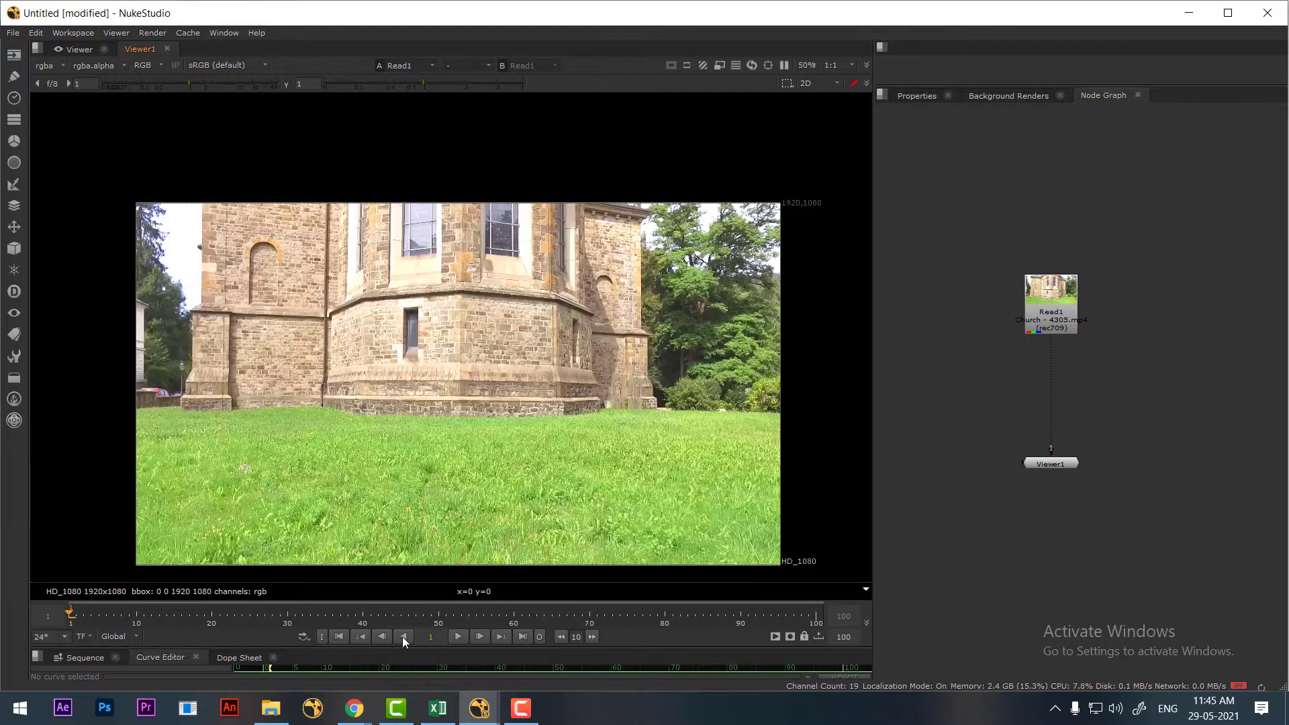
click(459, 637)
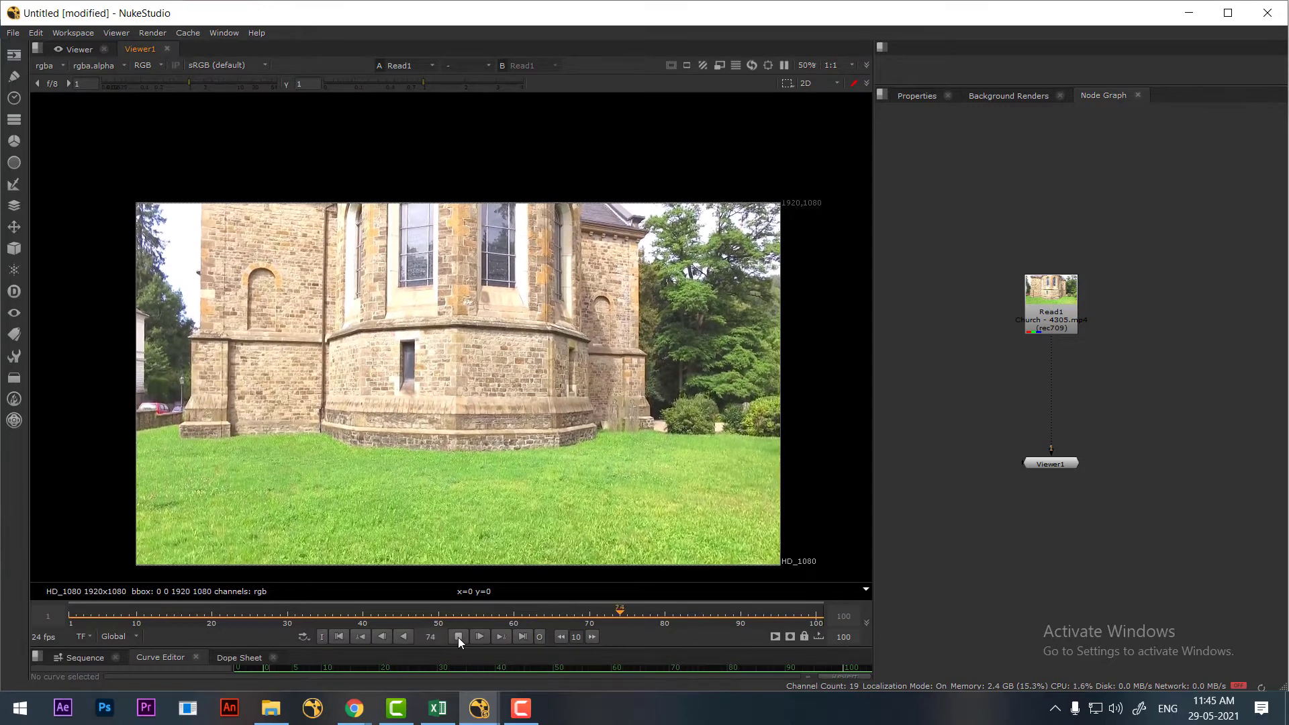
click(458, 636)
Step: Add a CameraTracker node after the Read1 church clip, ahead of the viewer
scroll(1077, 365, up, 1)
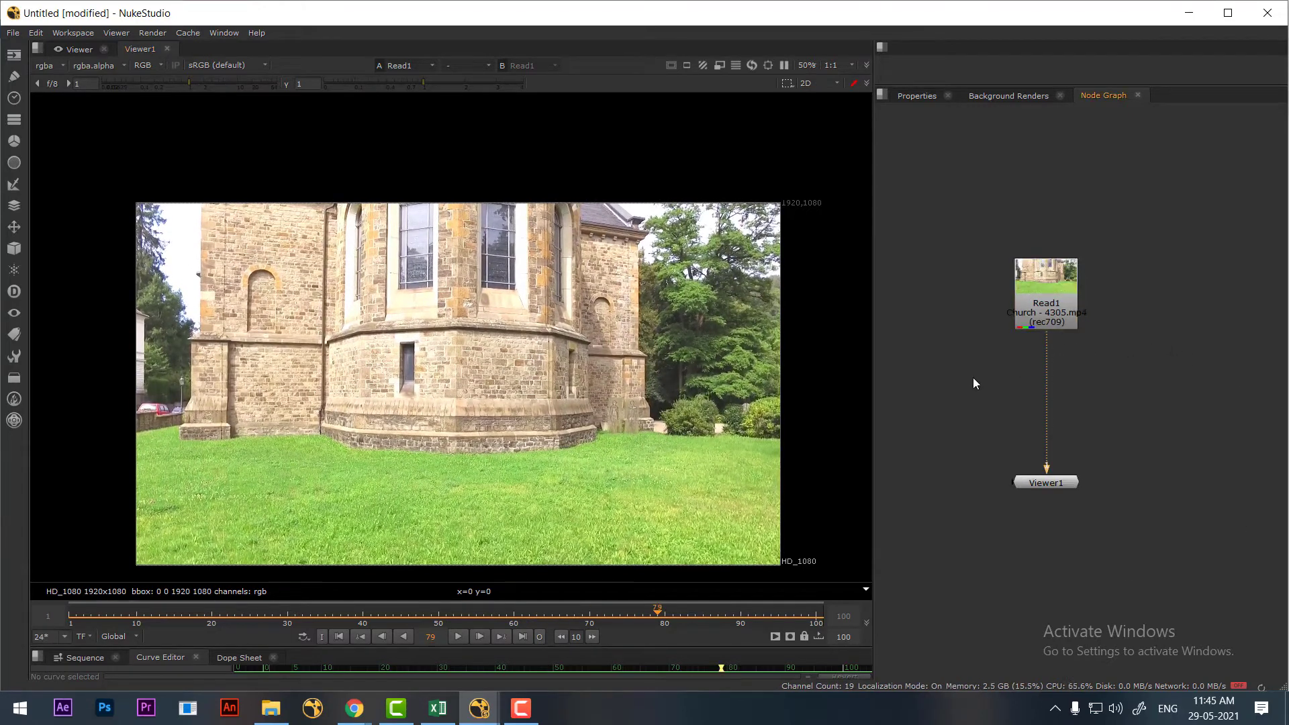
click(1053, 306)
key(Tab)
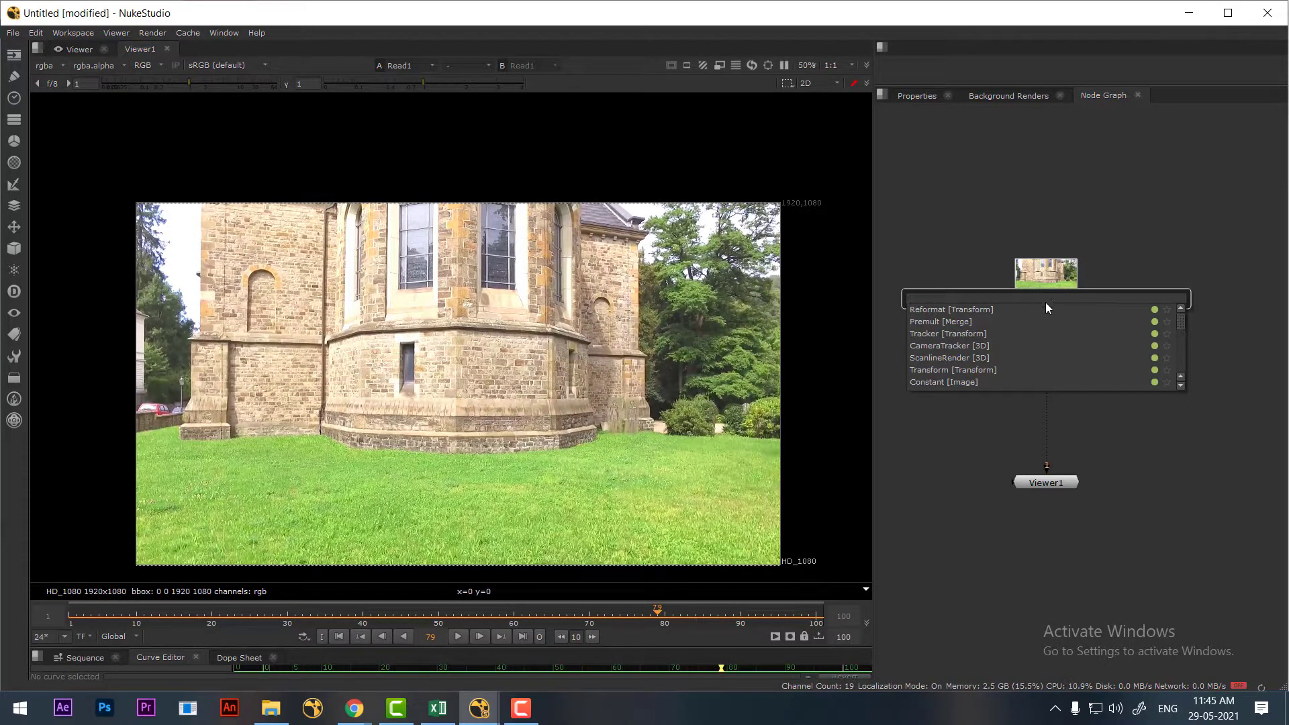
text(ca)
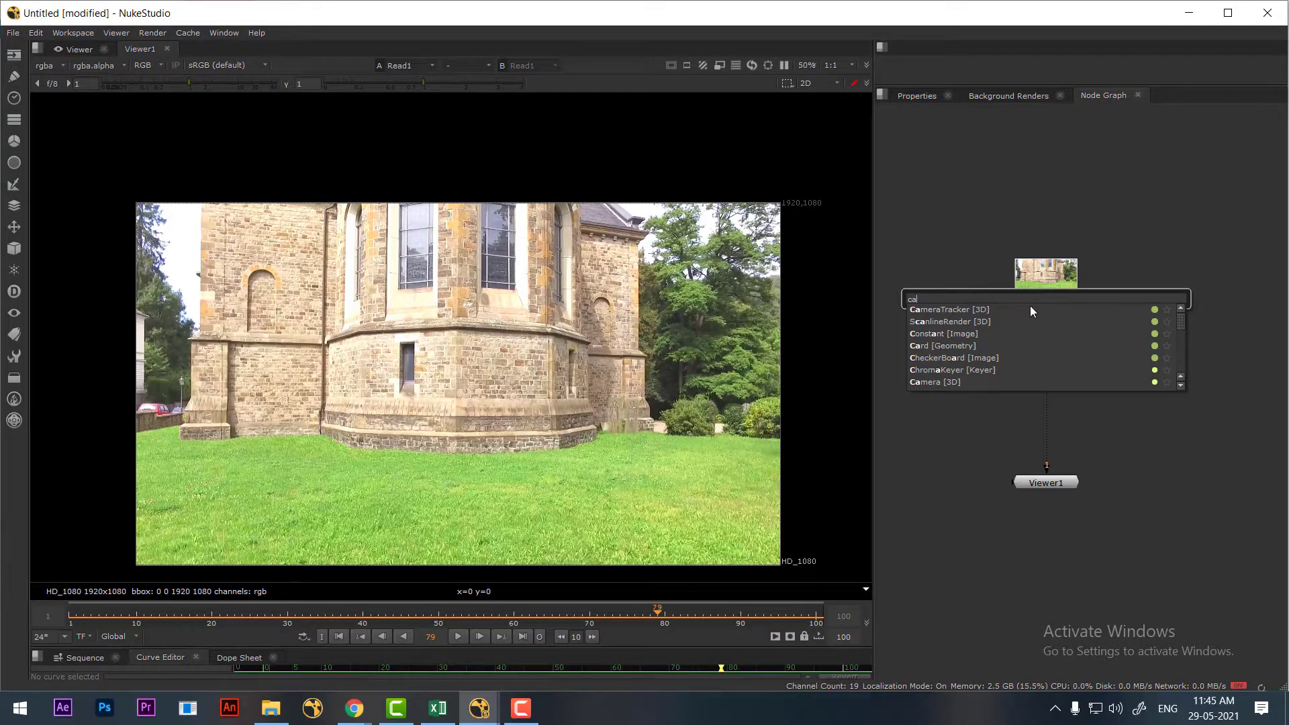
click(933, 310)
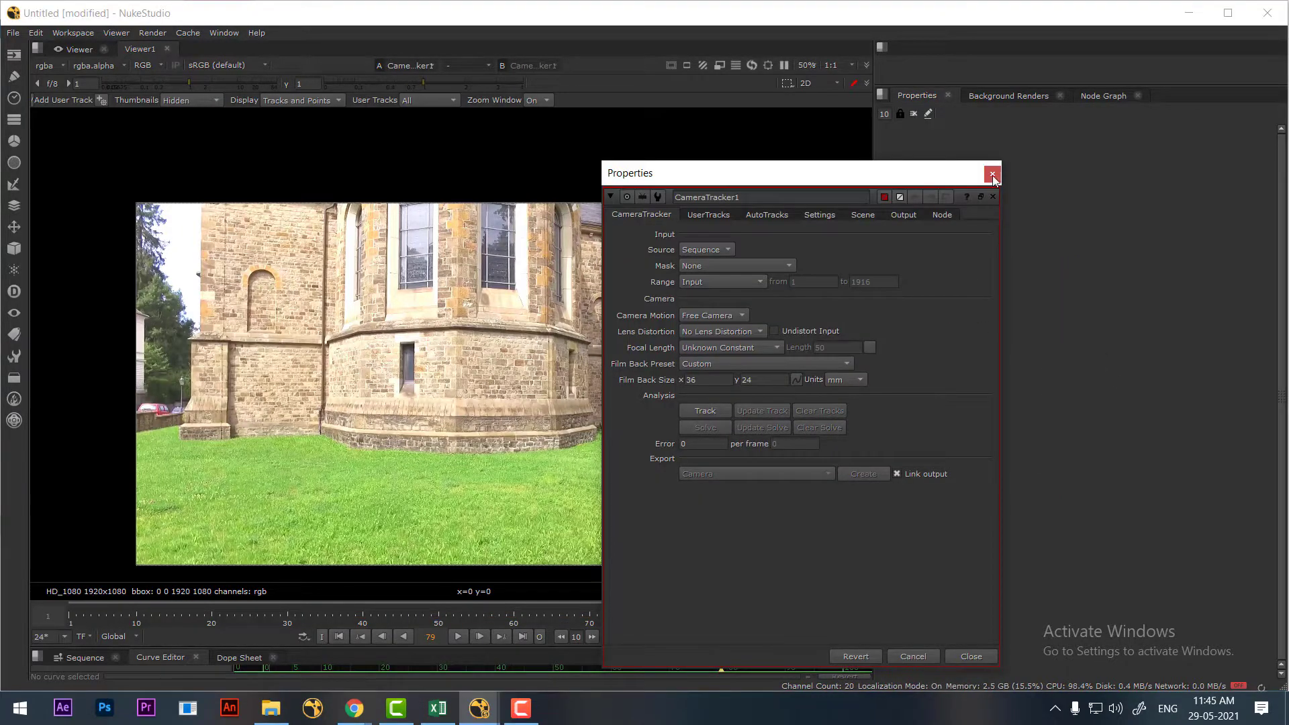
click(1104, 96)
click(1076, 262)
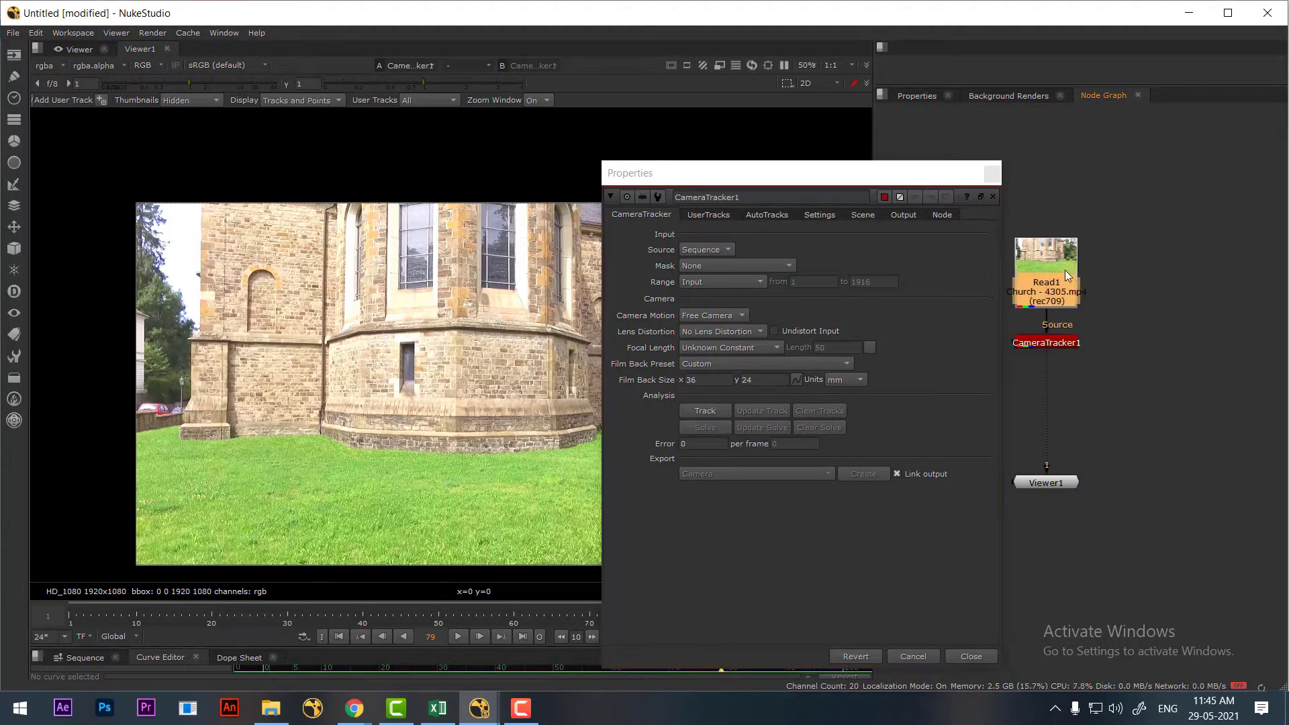
Step: Set the CameraTracker range to Global and track the footage, keeping the properties and progress windows clear of the image
click(707, 216)
click(765, 216)
click(818, 215)
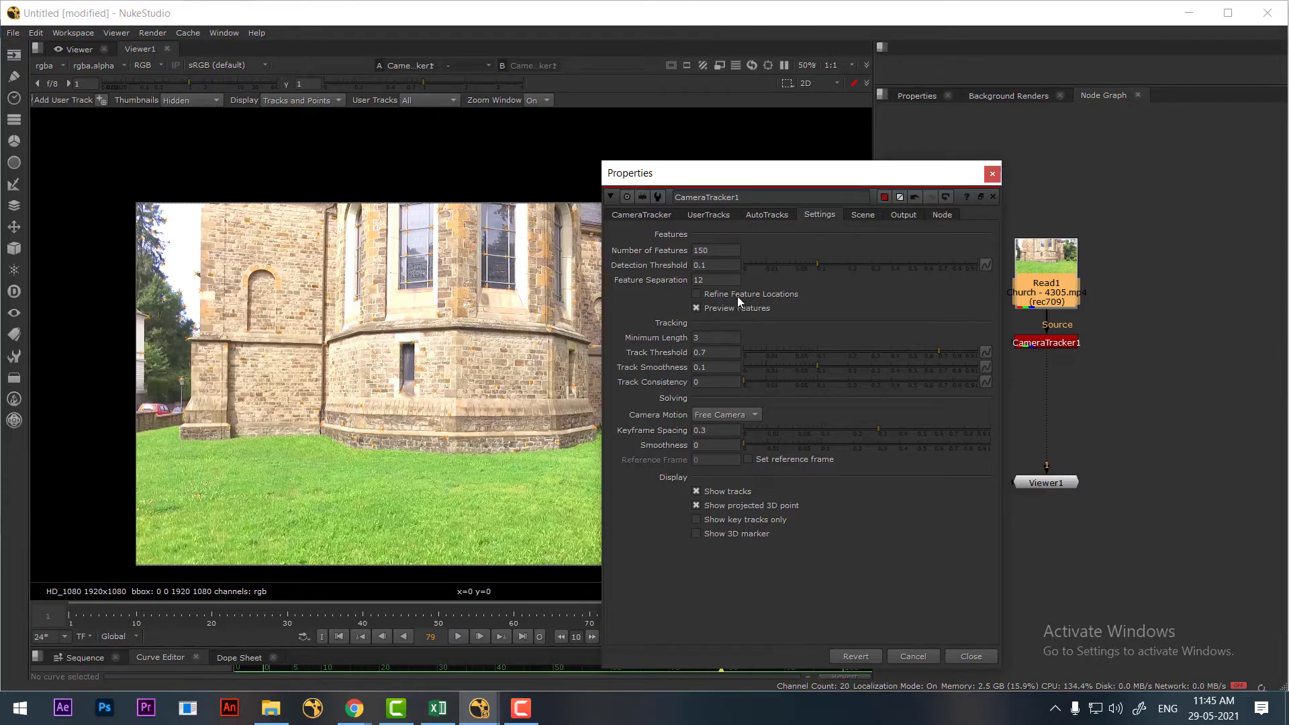
click(639, 215)
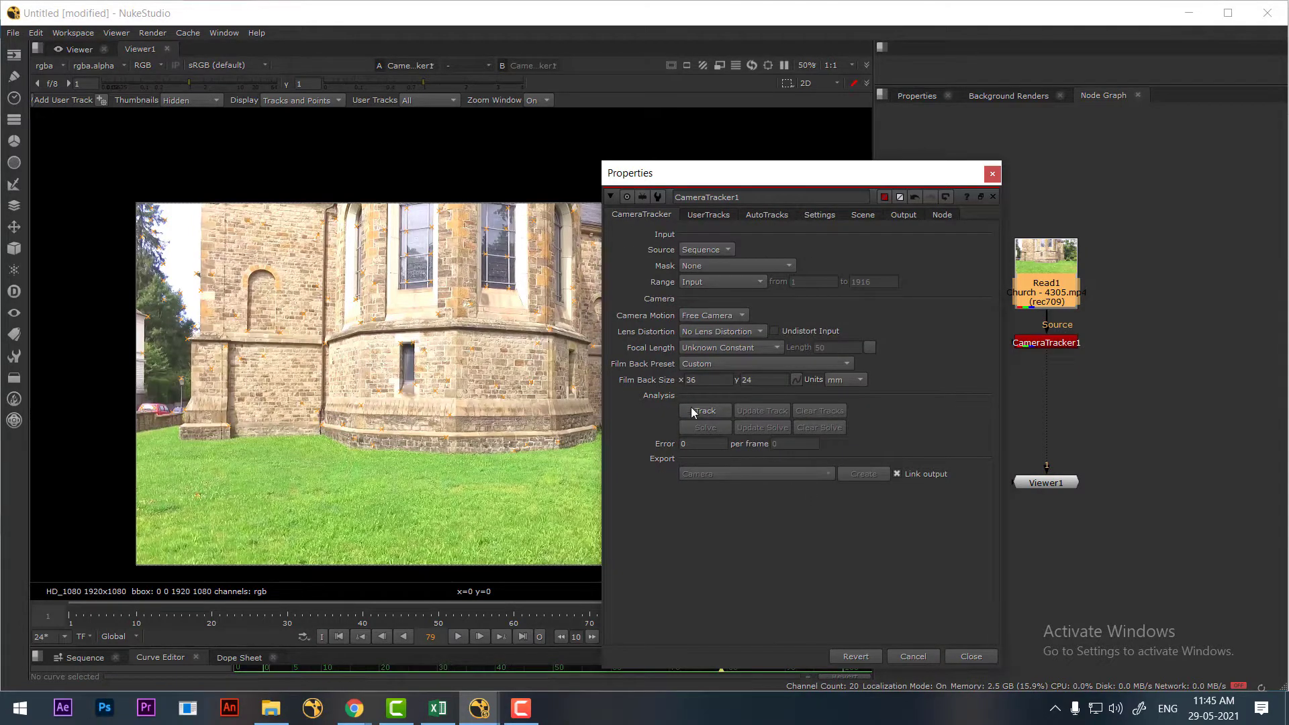
click(731, 282)
click(730, 295)
click(705, 410)
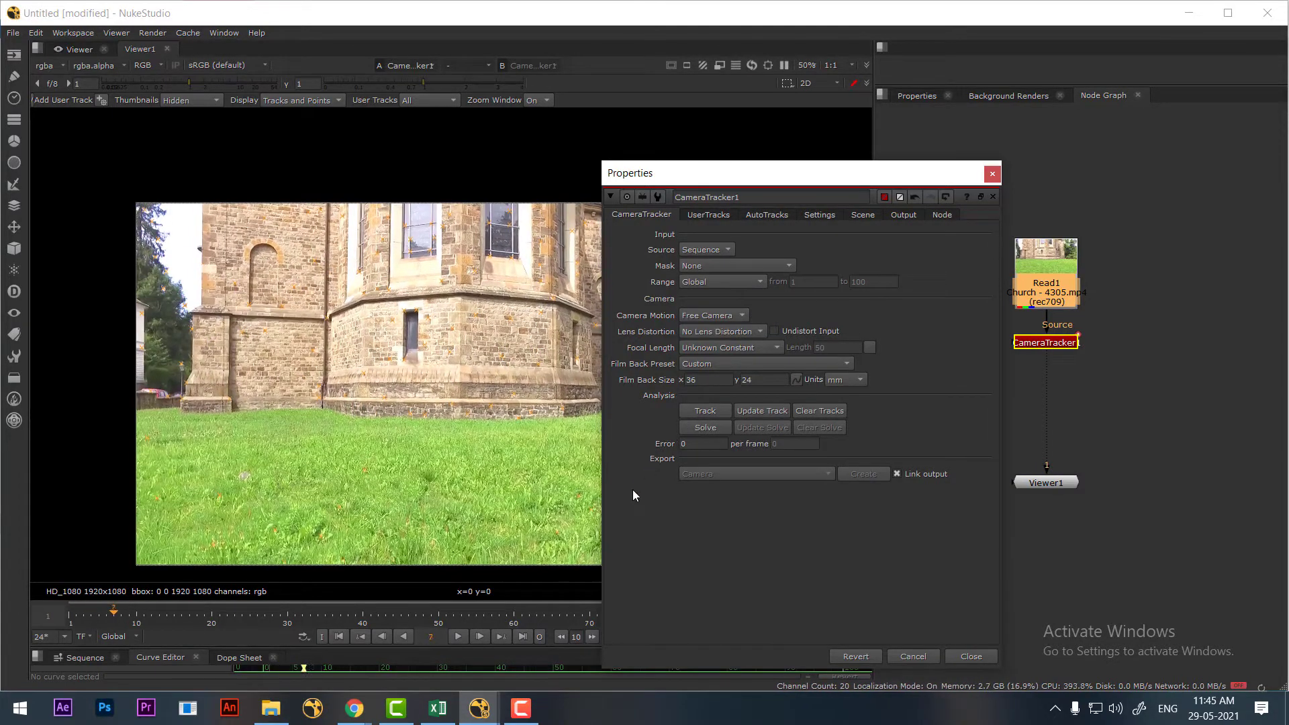
drag(851, 173, 937, 99)
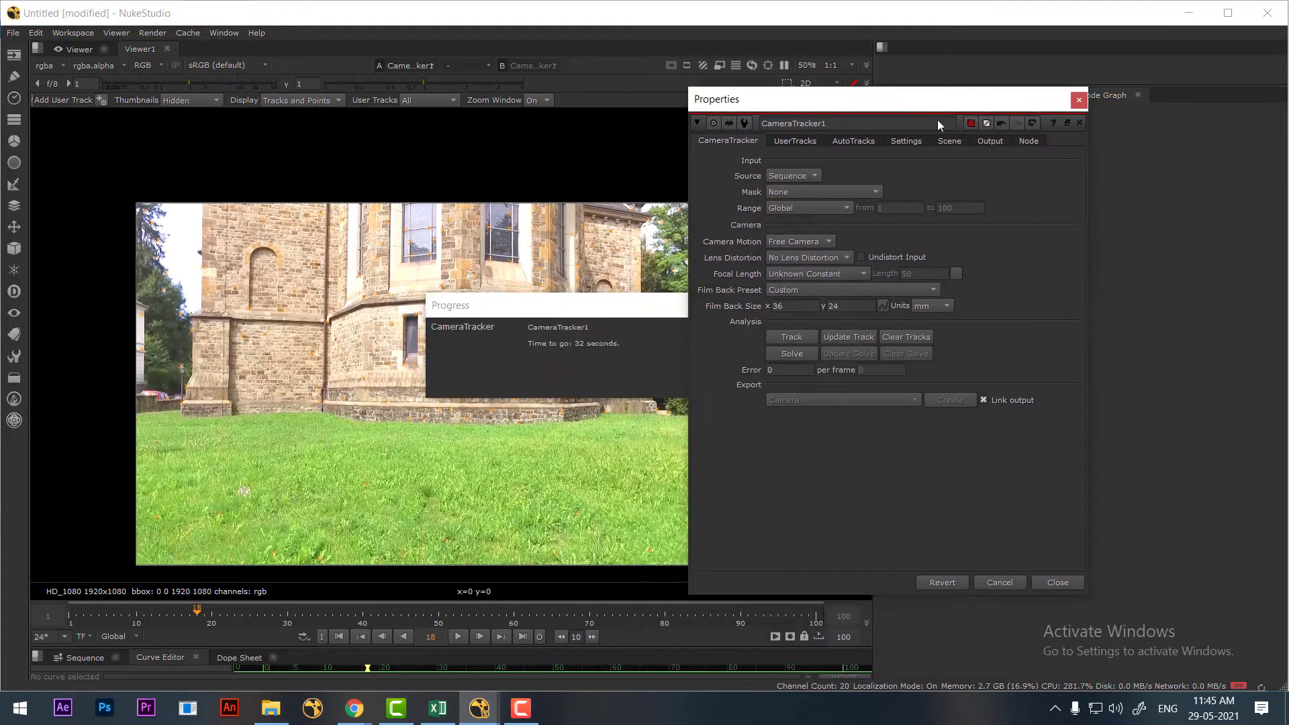
click(658, 308)
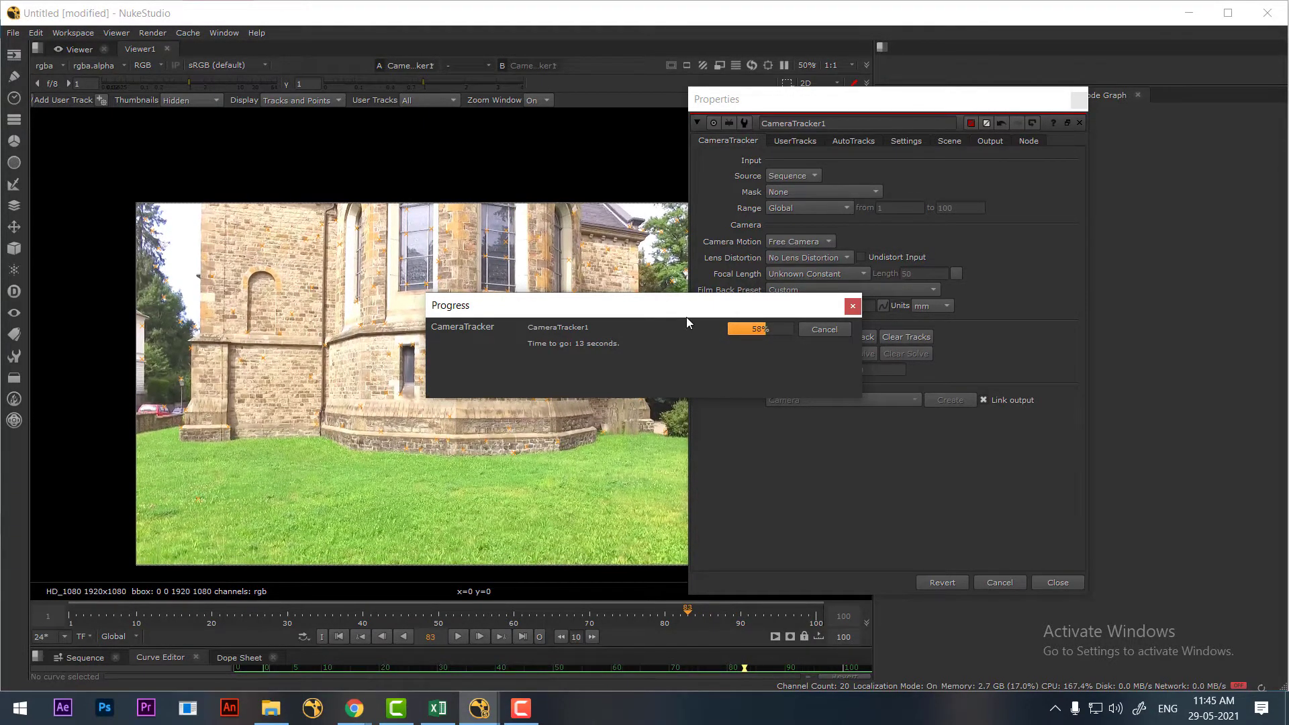
drag(661, 318, 854, 212)
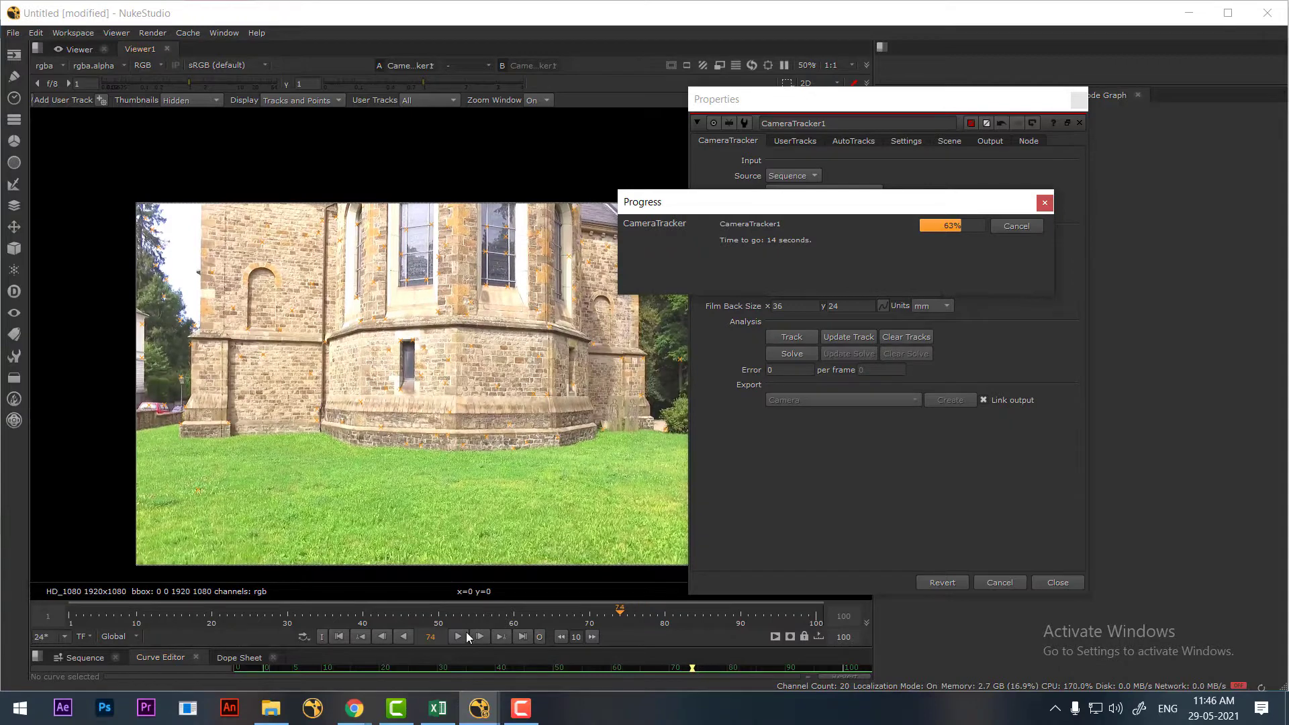
click(525, 710)
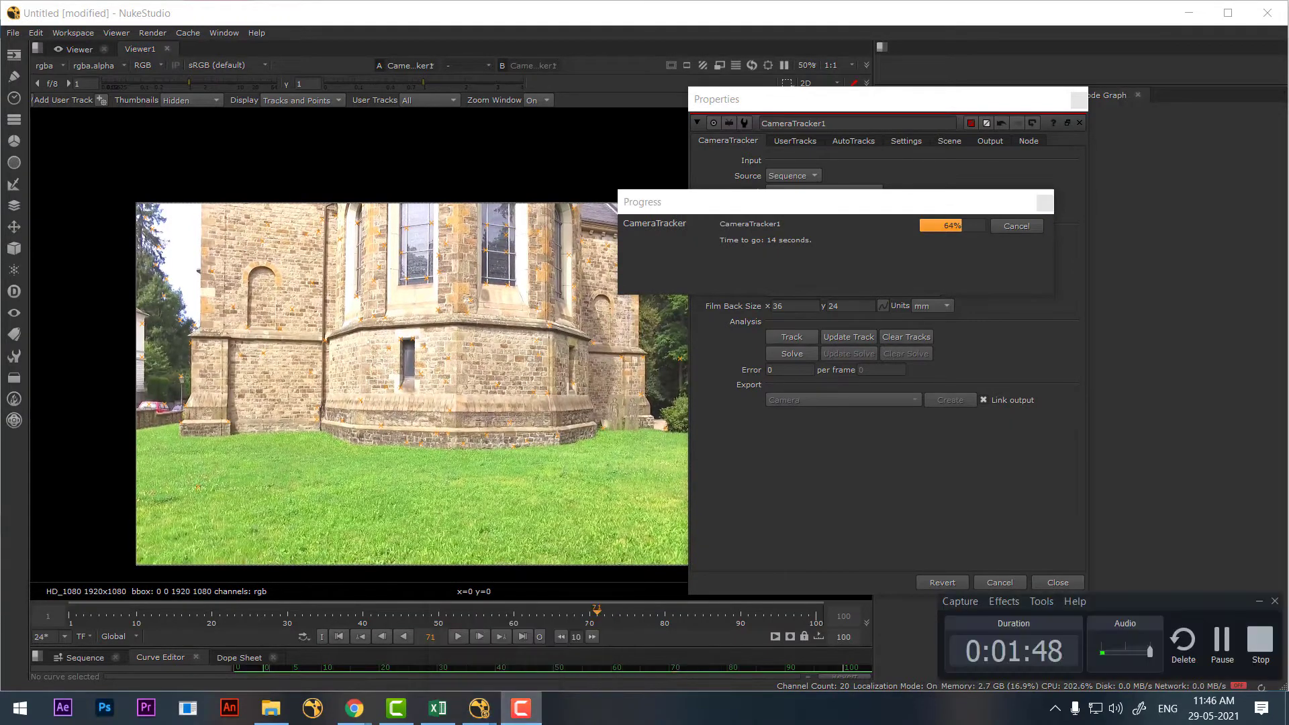
click(1236, 651)
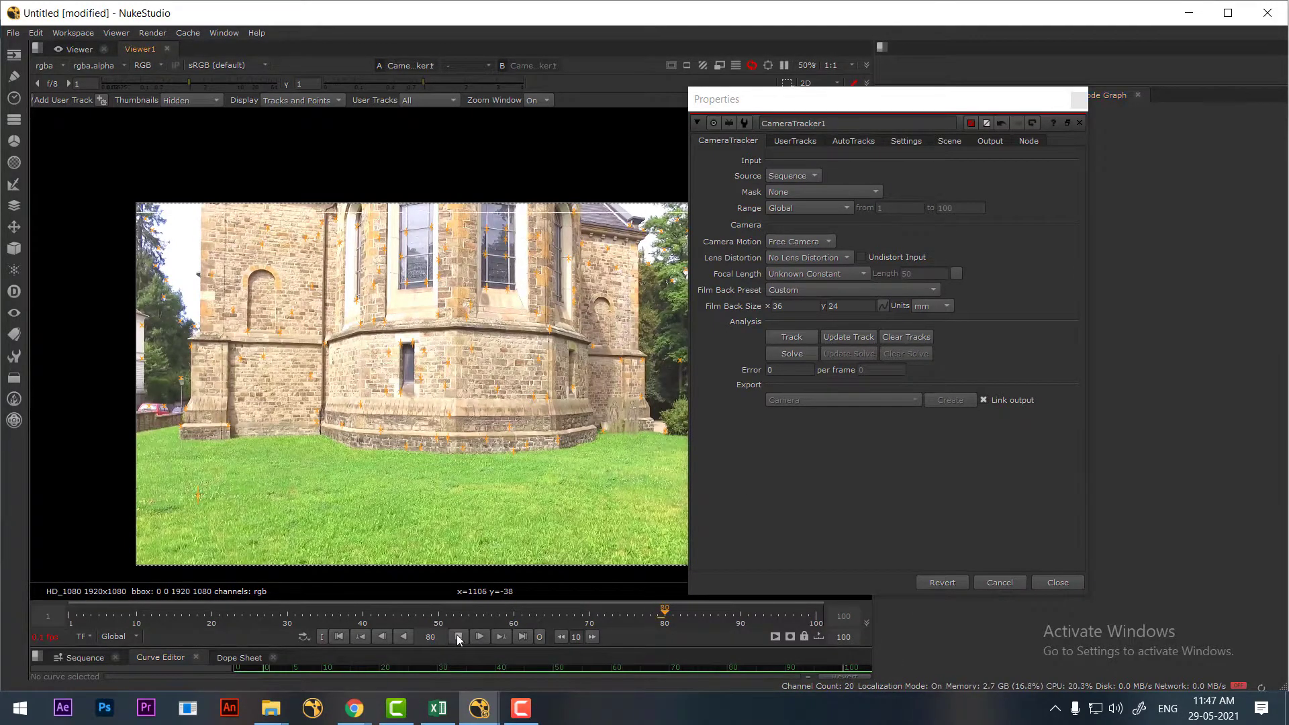
Step: Play the tracked footage to review the feature tracks, and solve the camera
key(l)
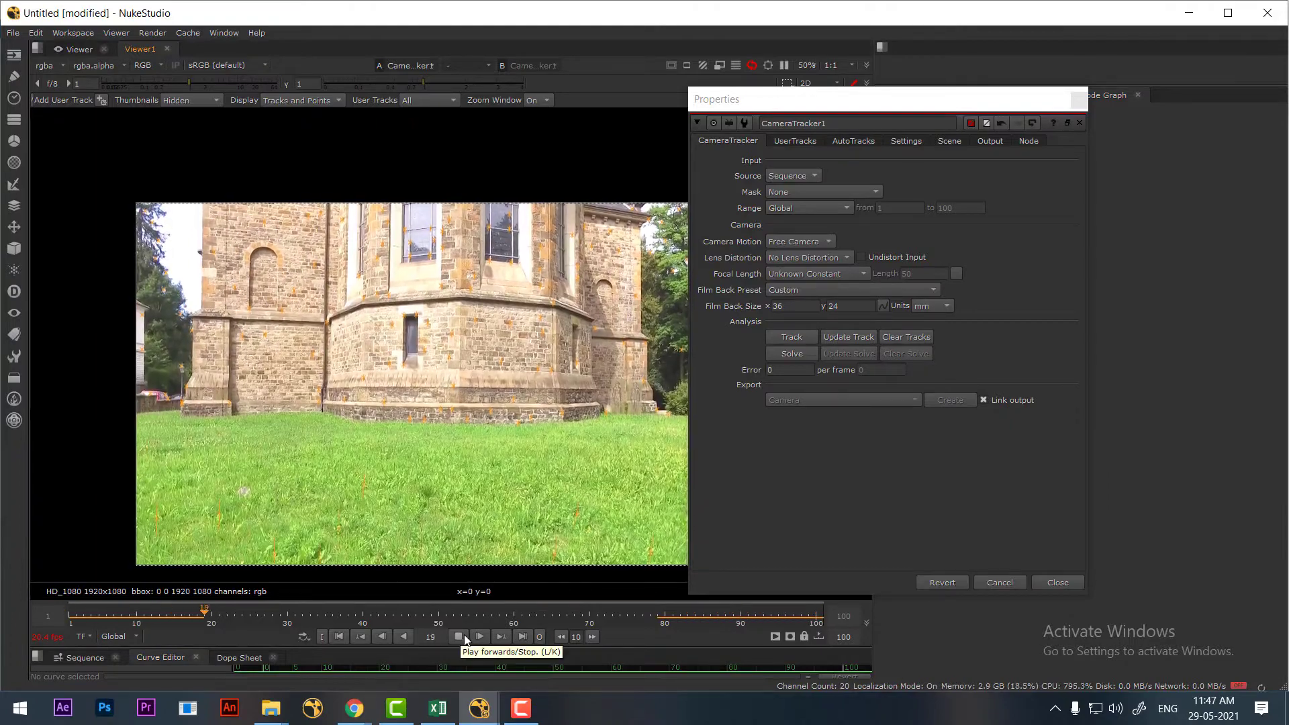
click(466, 639)
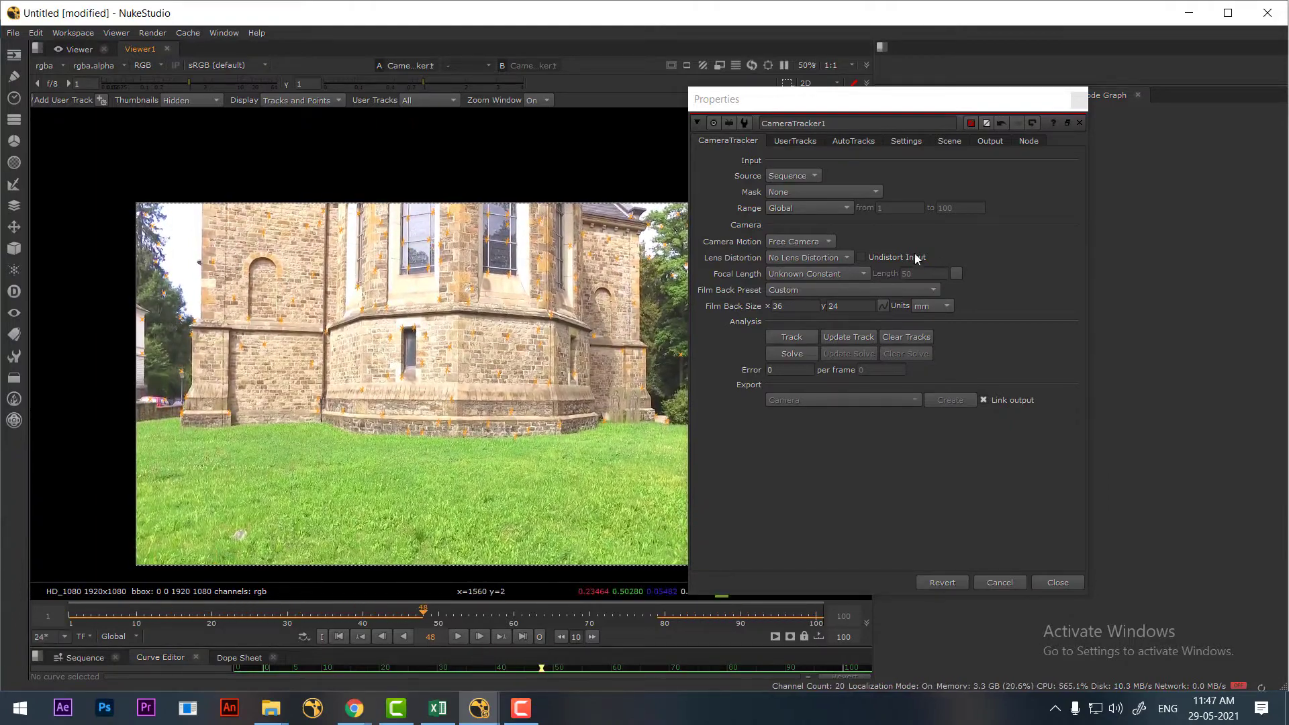
click(804, 356)
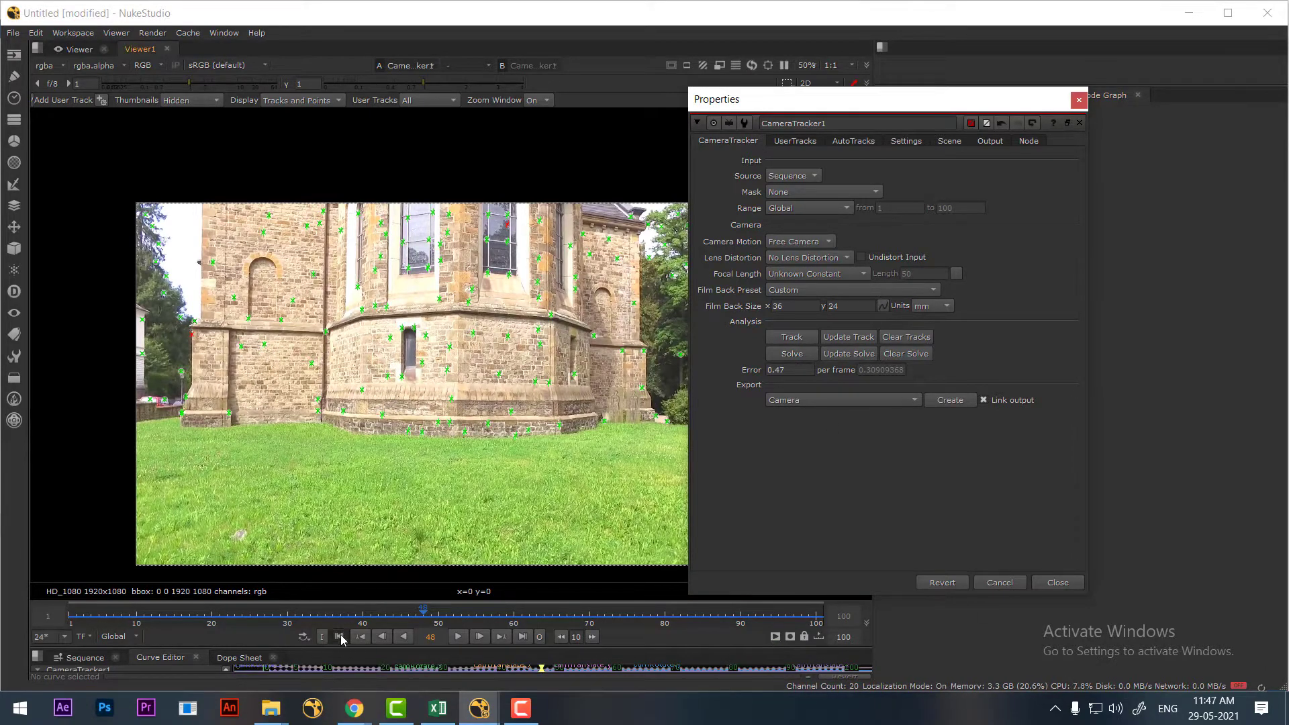
Step: At frame 1, select the tracking points across the foreground grass and set them as the ground plane
click(365, 637)
drag(889, 115, 1029, 94)
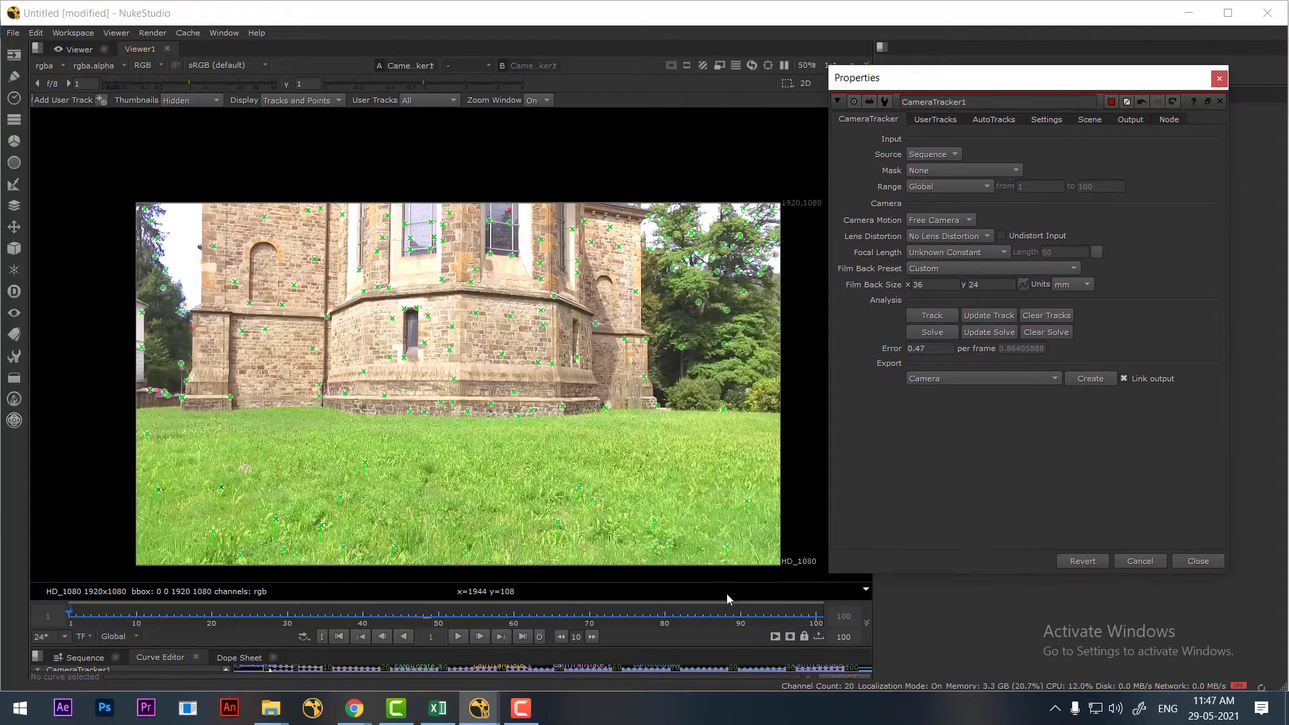
drag(820, 452, 30, 648)
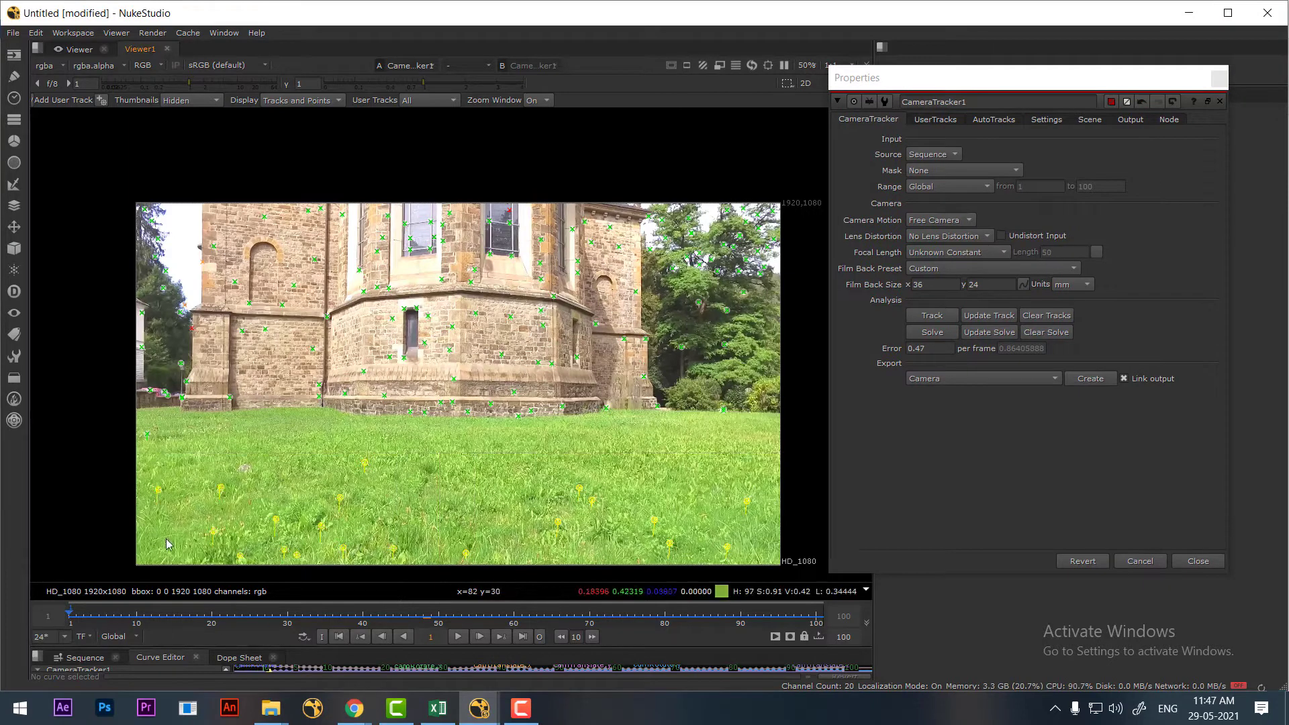
right_click(221, 491)
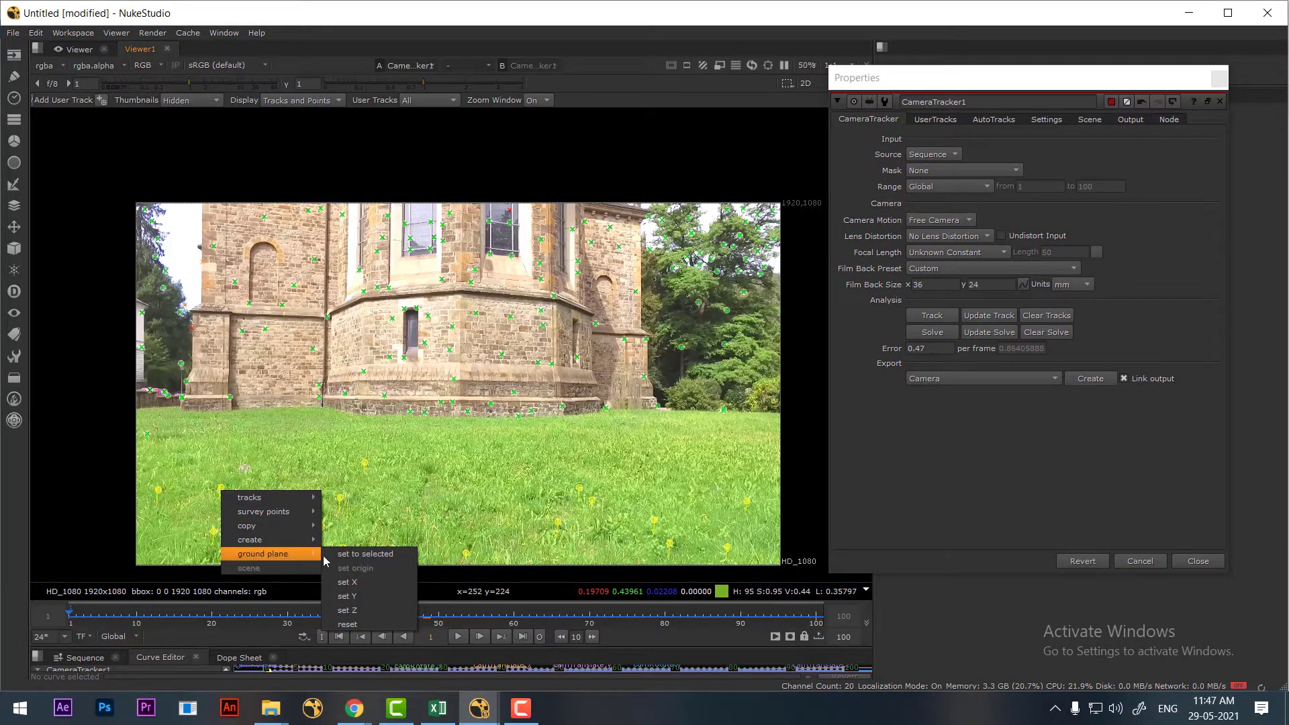
click(366, 556)
Step: Set the tracking point at the far-left edge of the grass as part of the ground plane
right_click(143, 440)
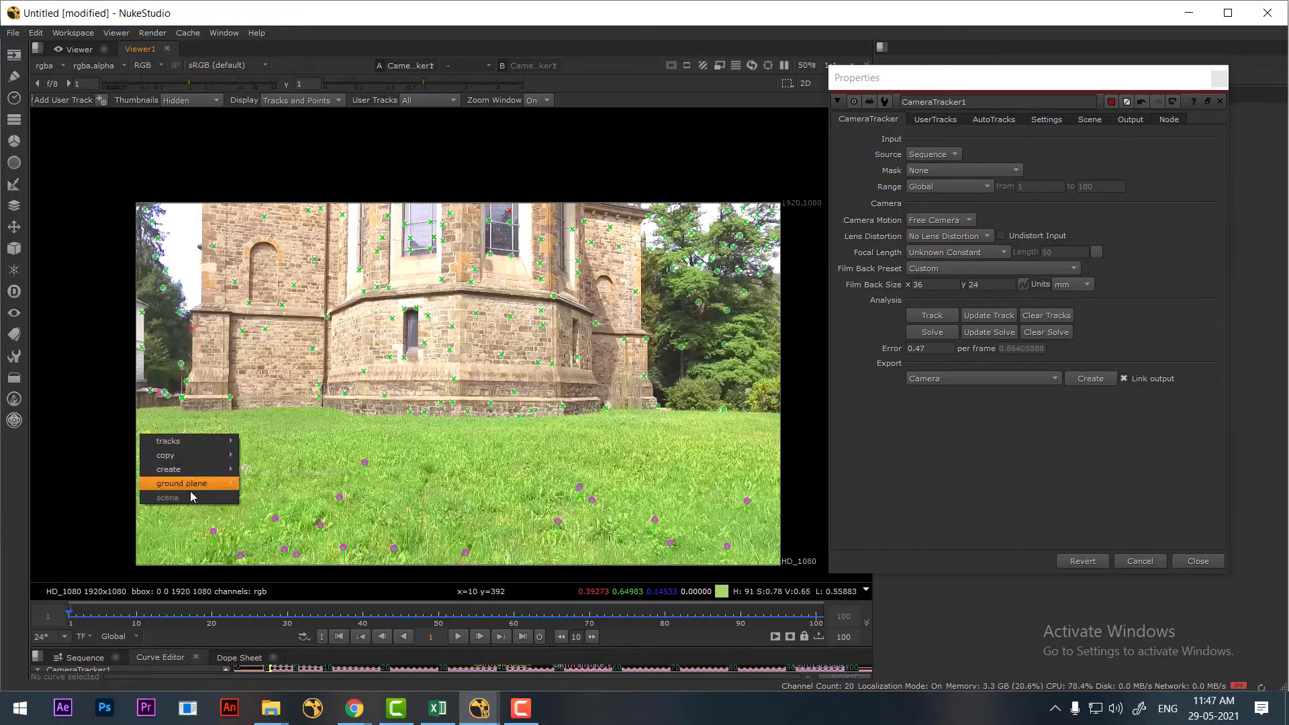
mouse_move(201, 485)
click(289, 485)
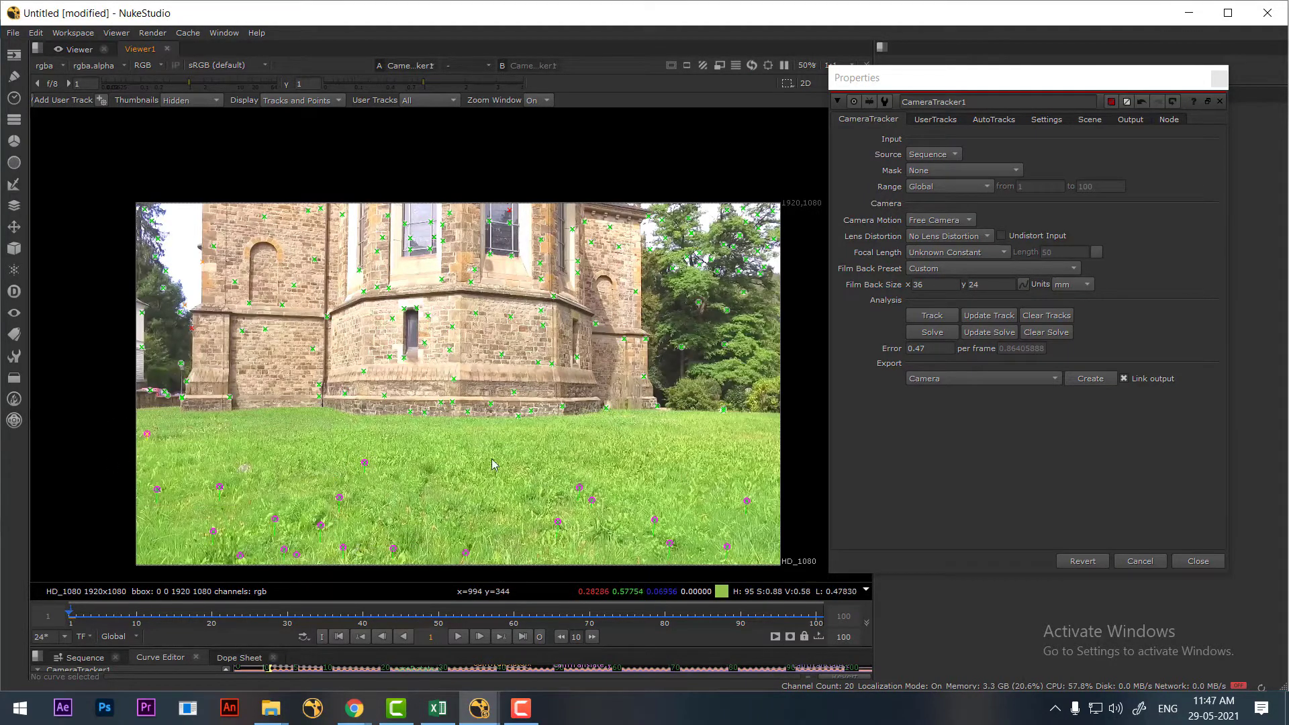
Step: Set the tracking points along the grass edge beside the bushes as part of the ground plane, and play the footage to review the tracks
drag(797, 475, 687, 395)
drag(775, 448, 646, 403)
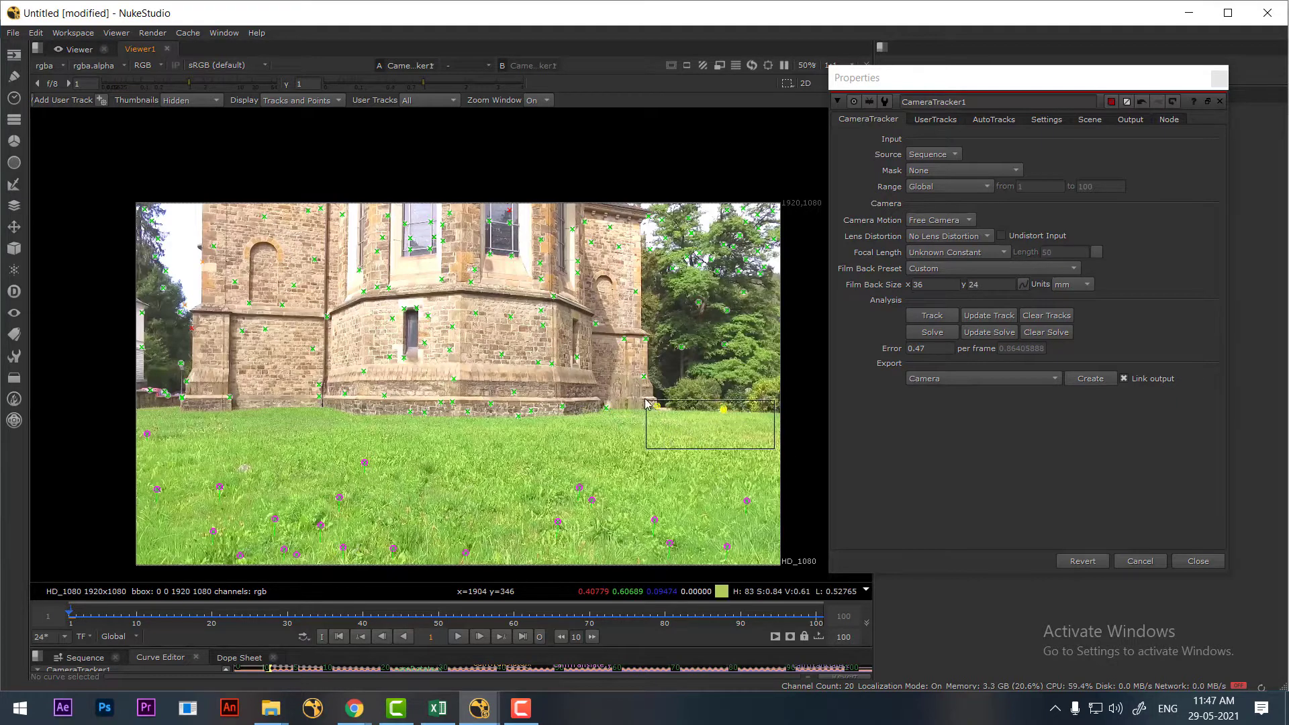
right_click(657, 407)
mouse_move(702, 468)
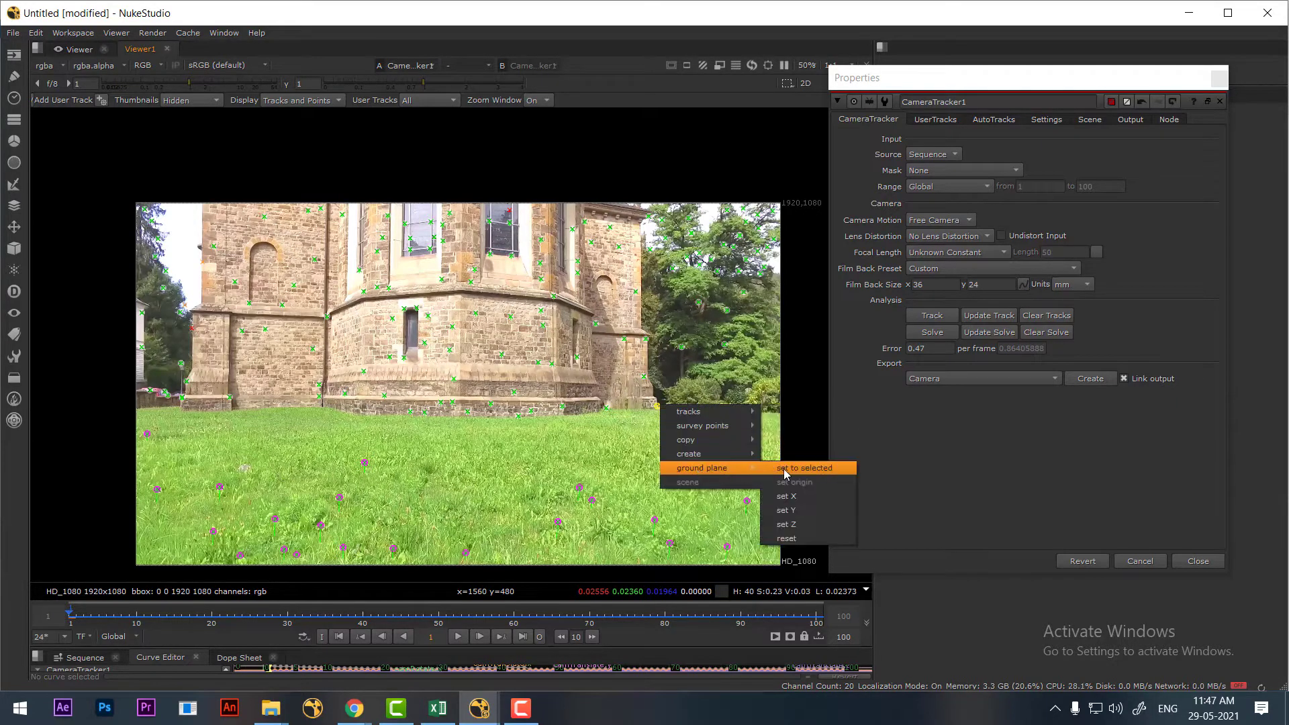
click(784, 473)
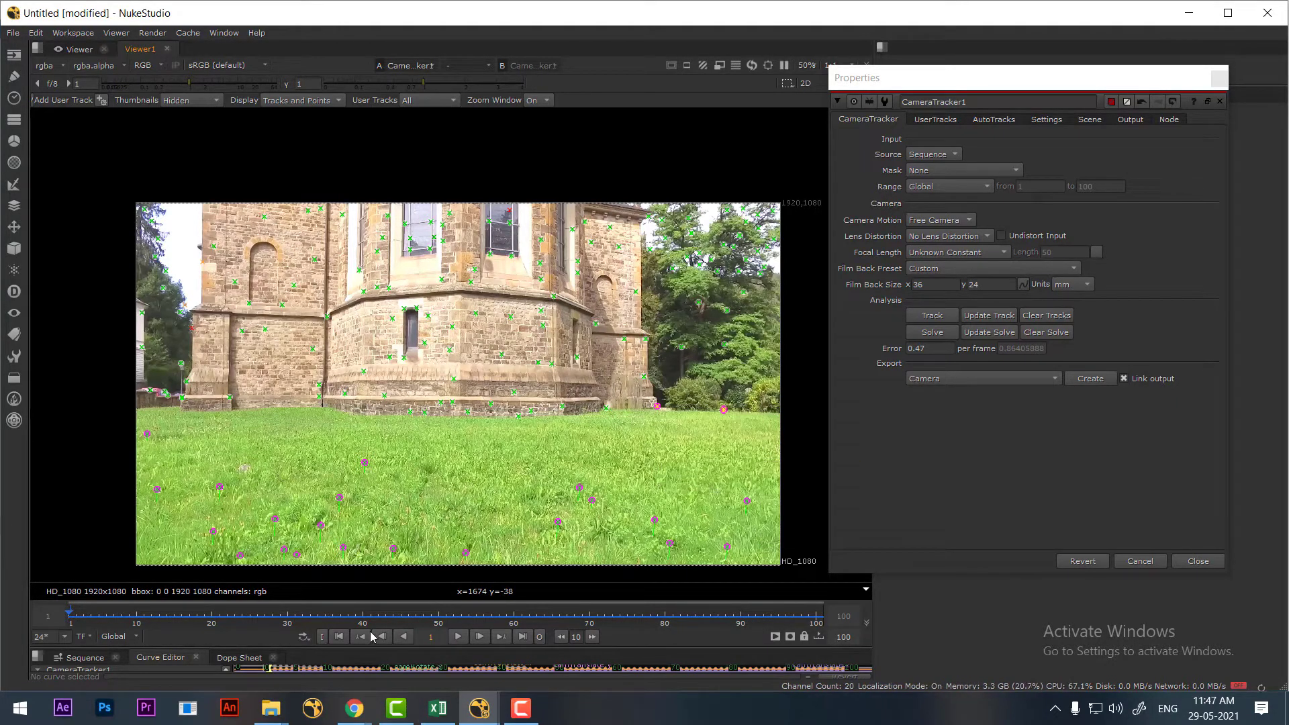
click(457, 637)
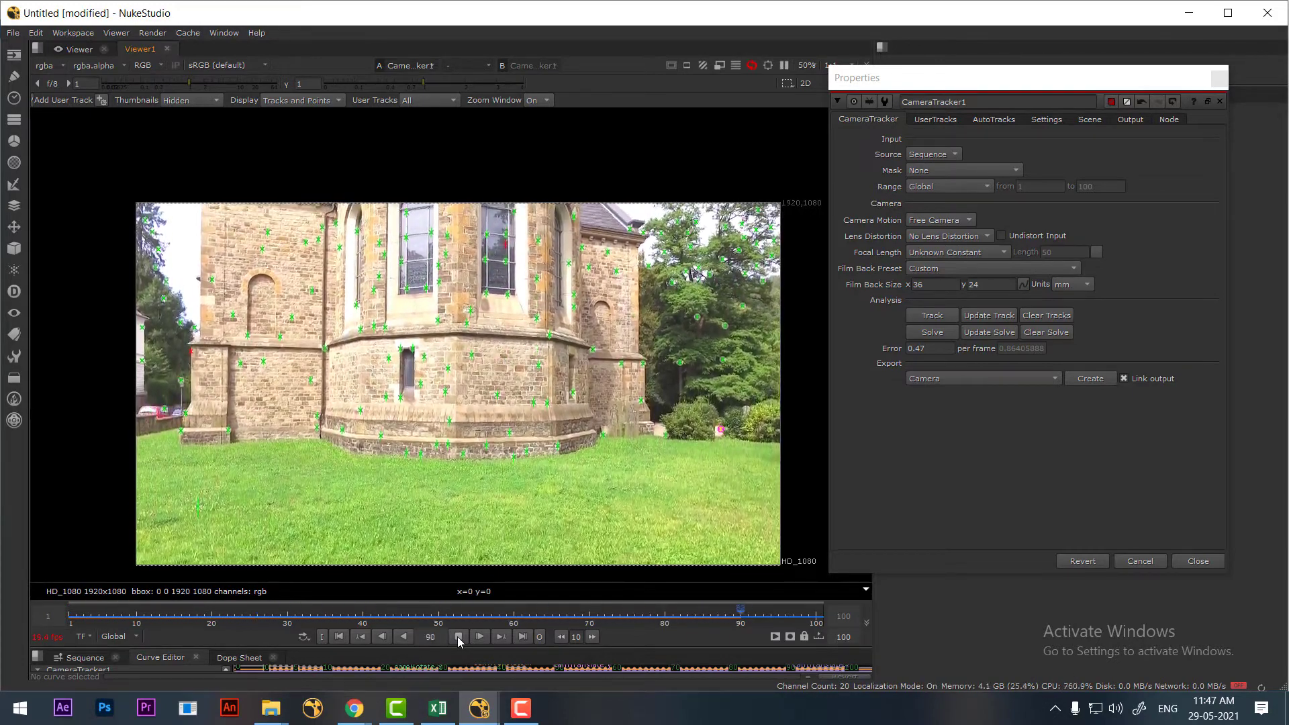
click(459, 637)
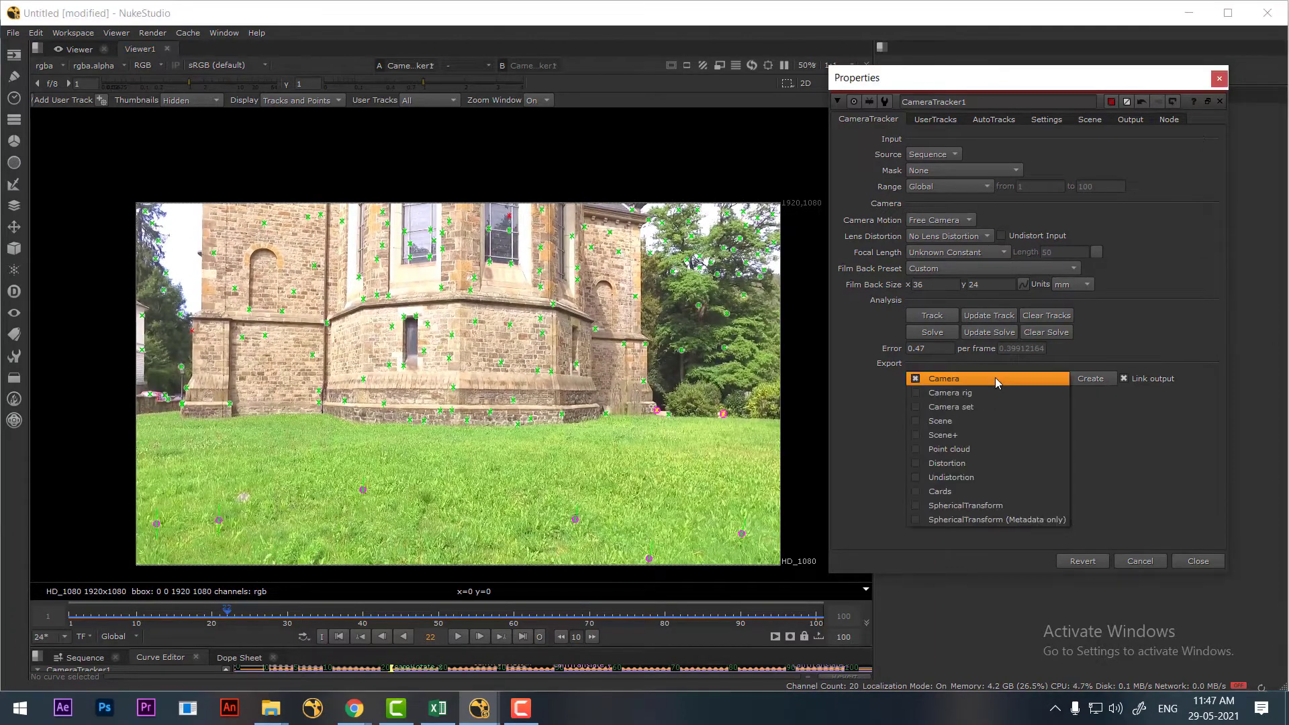
Step: Export the solved camera track as a Scene+ setup and close the CameraTracker properties
click(996, 377)
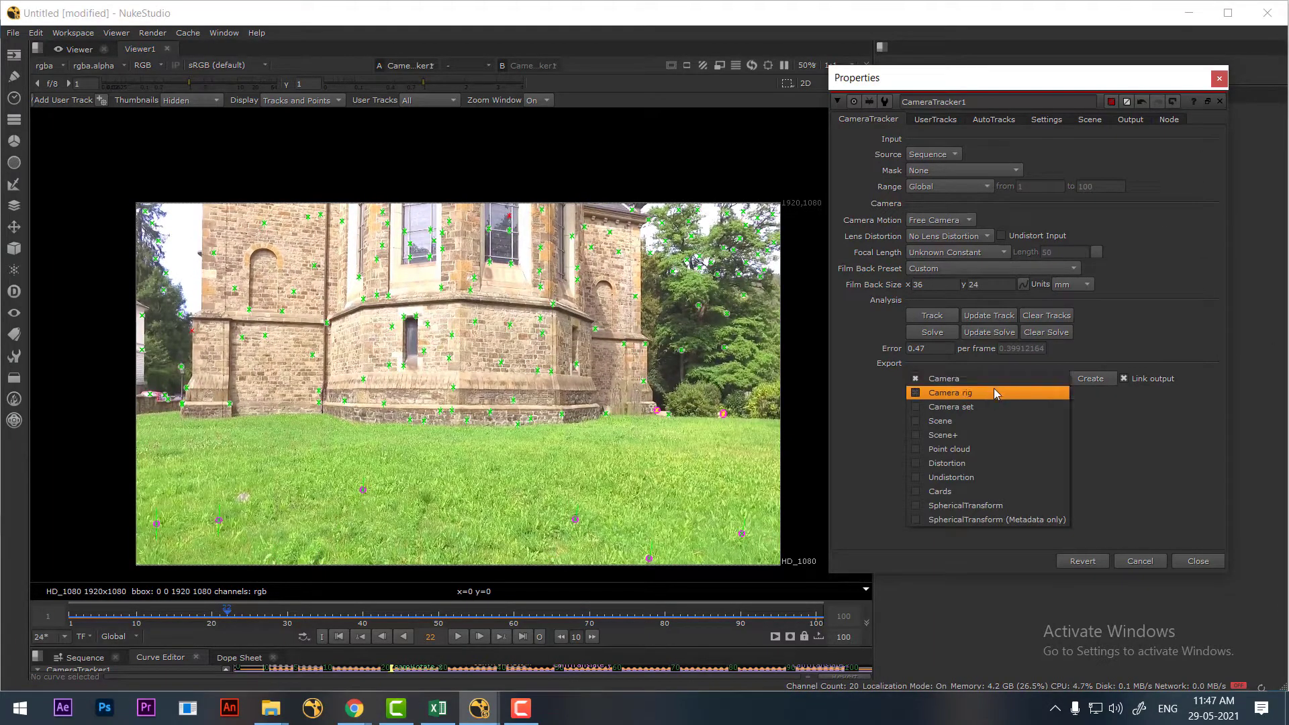
click(990, 438)
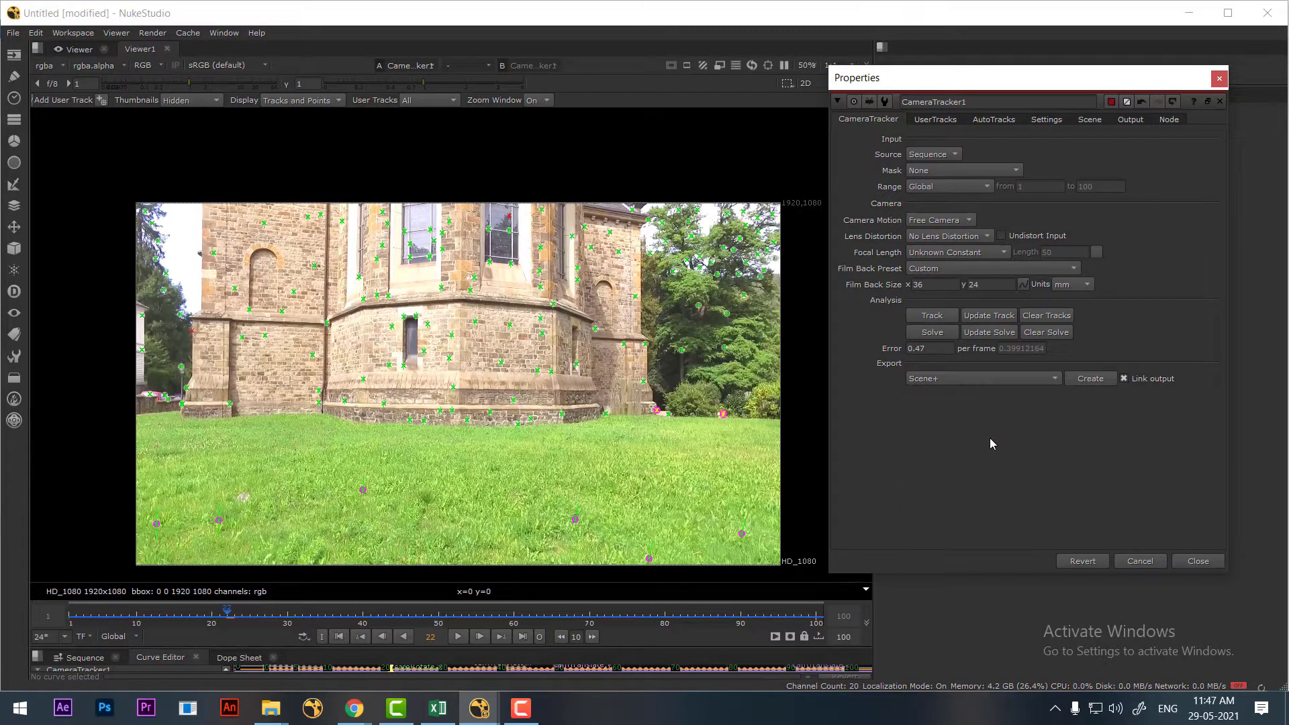
click(1089, 378)
click(1199, 560)
Step: Connect the viewer to ScanlineRender1 and place the Viewer1 node below the exported node tree
scroll(1175, 252, down, 4)
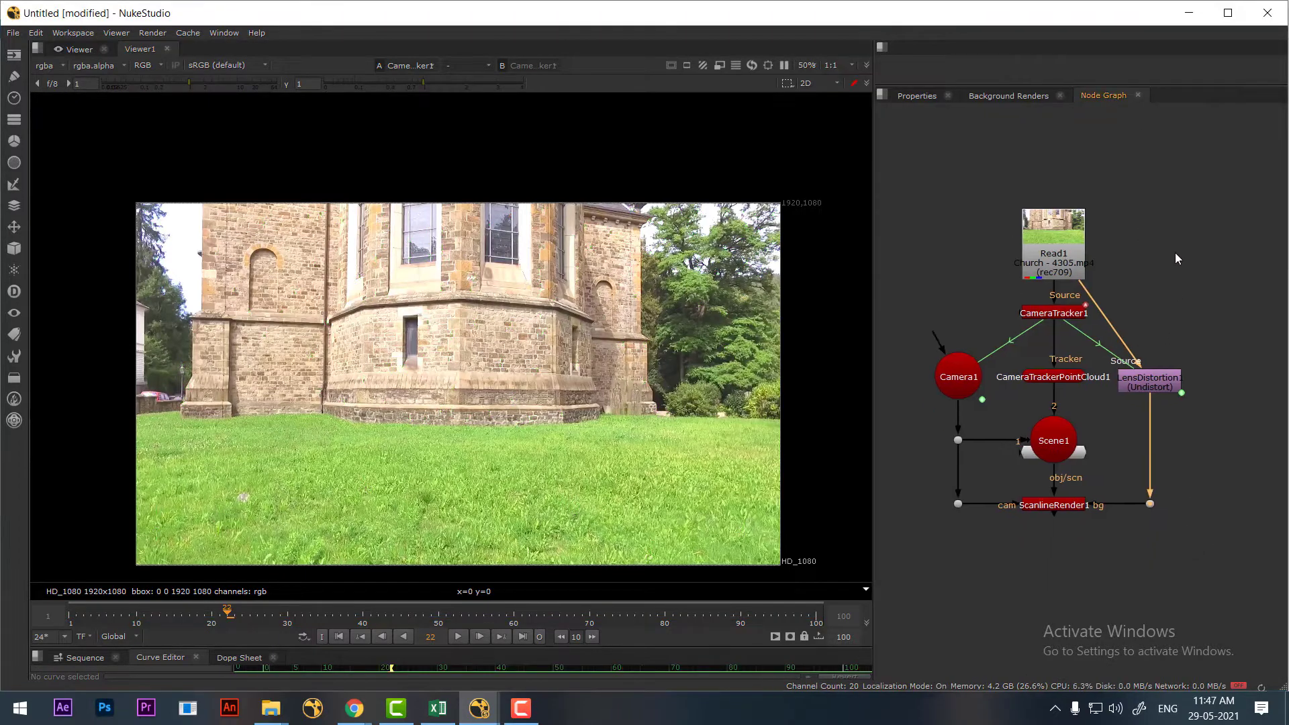
drag(1214, 556, 1215, 574)
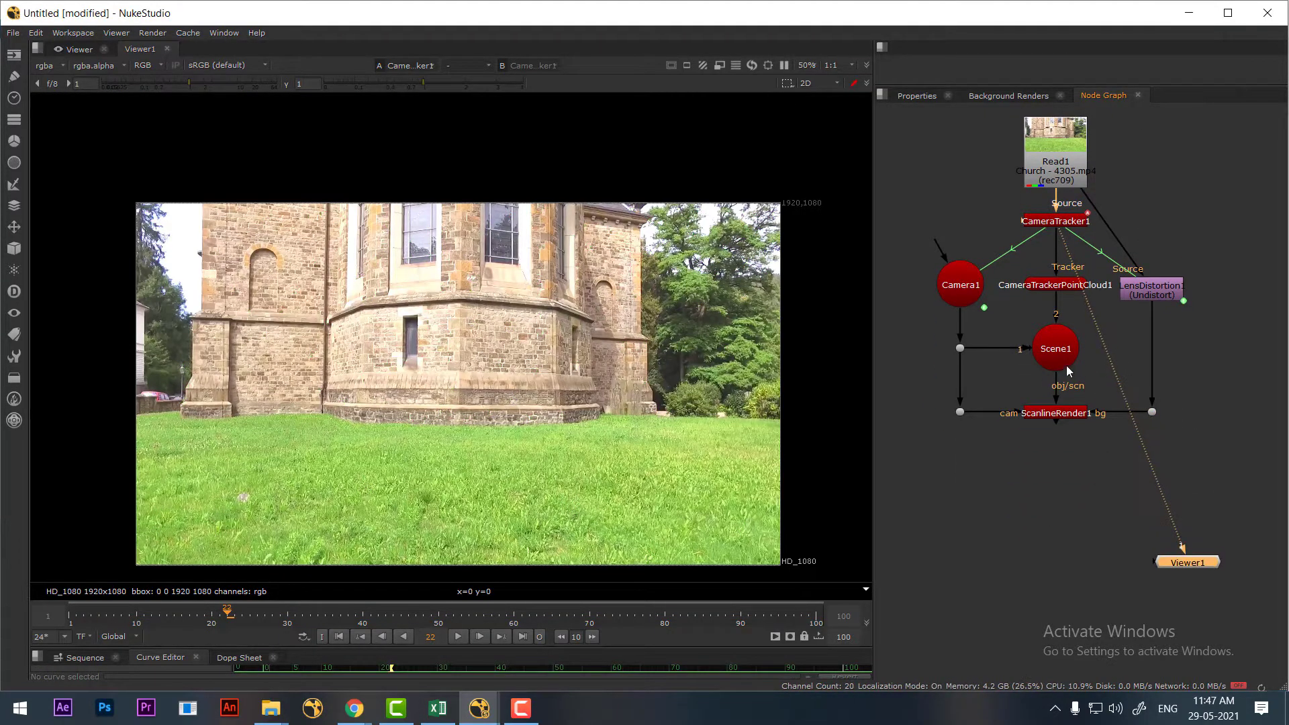
click(1047, 415)
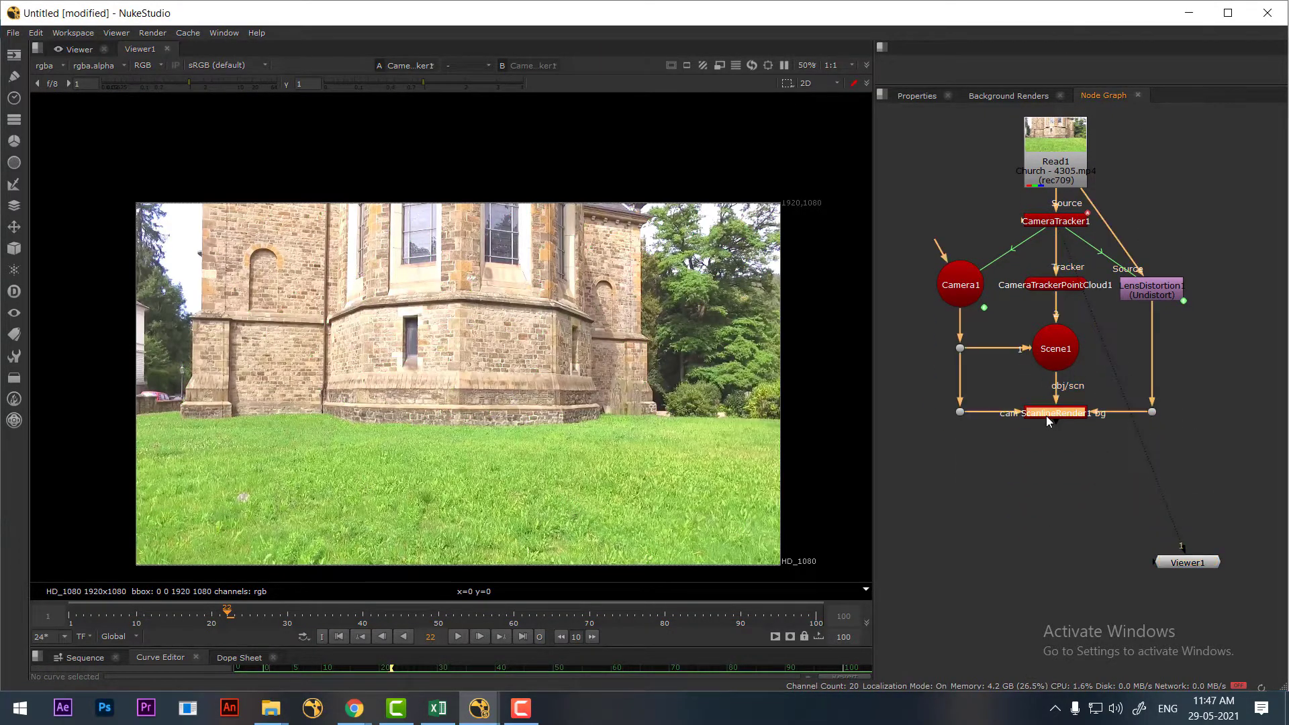
key(1)
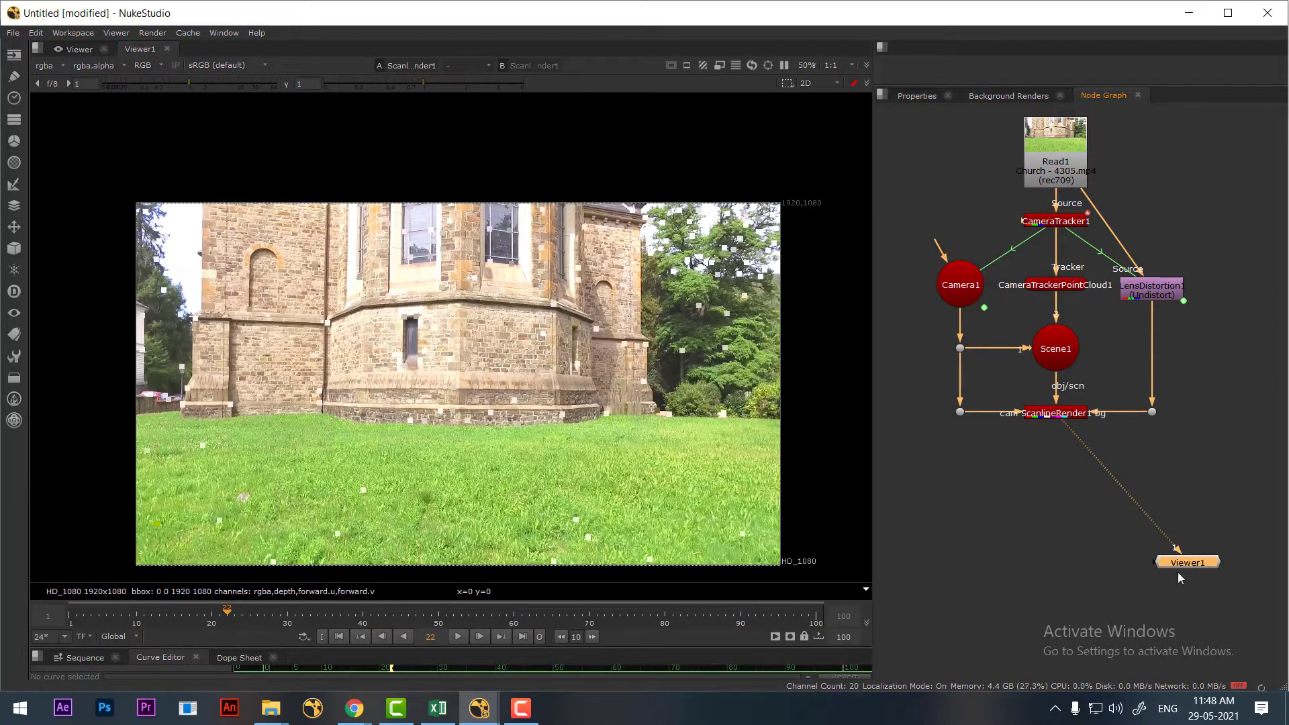
drag(1187, 571, 1101, 623)
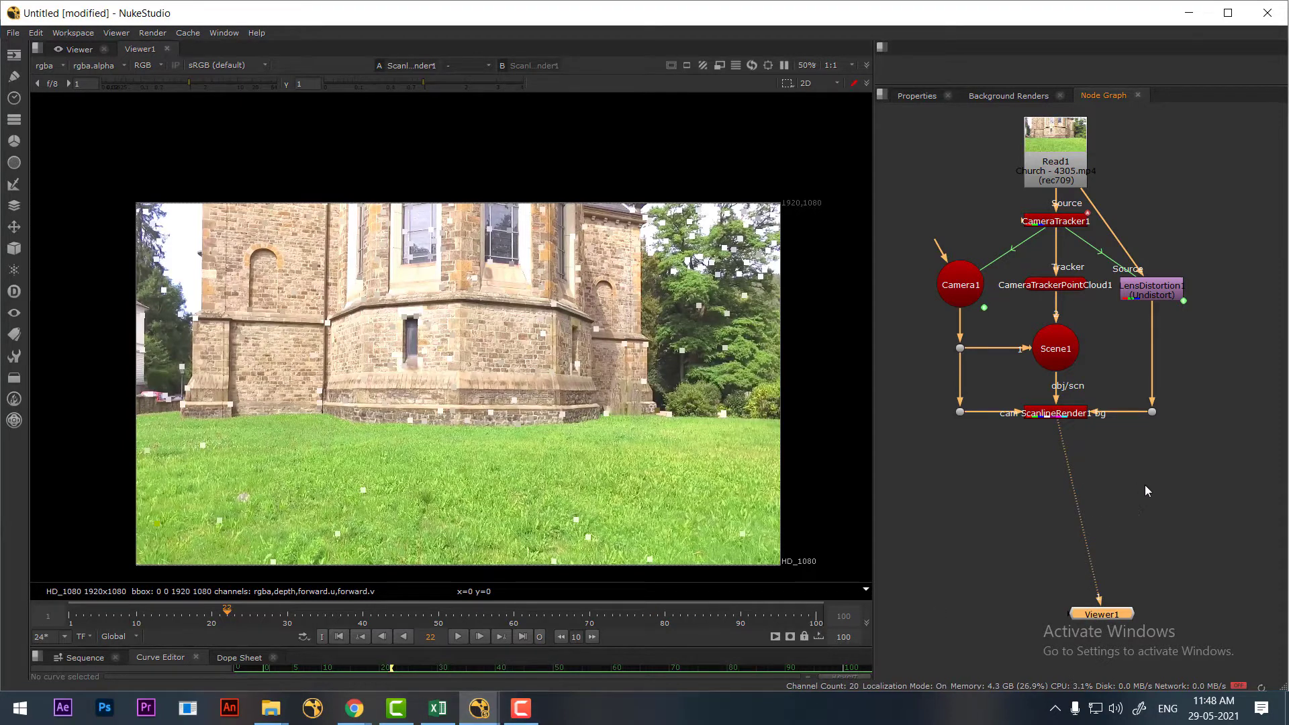
Step: Add a ModelBuilder node below the ScanlineRender node, and close its properties to return to the node graph
click(1115, 477)
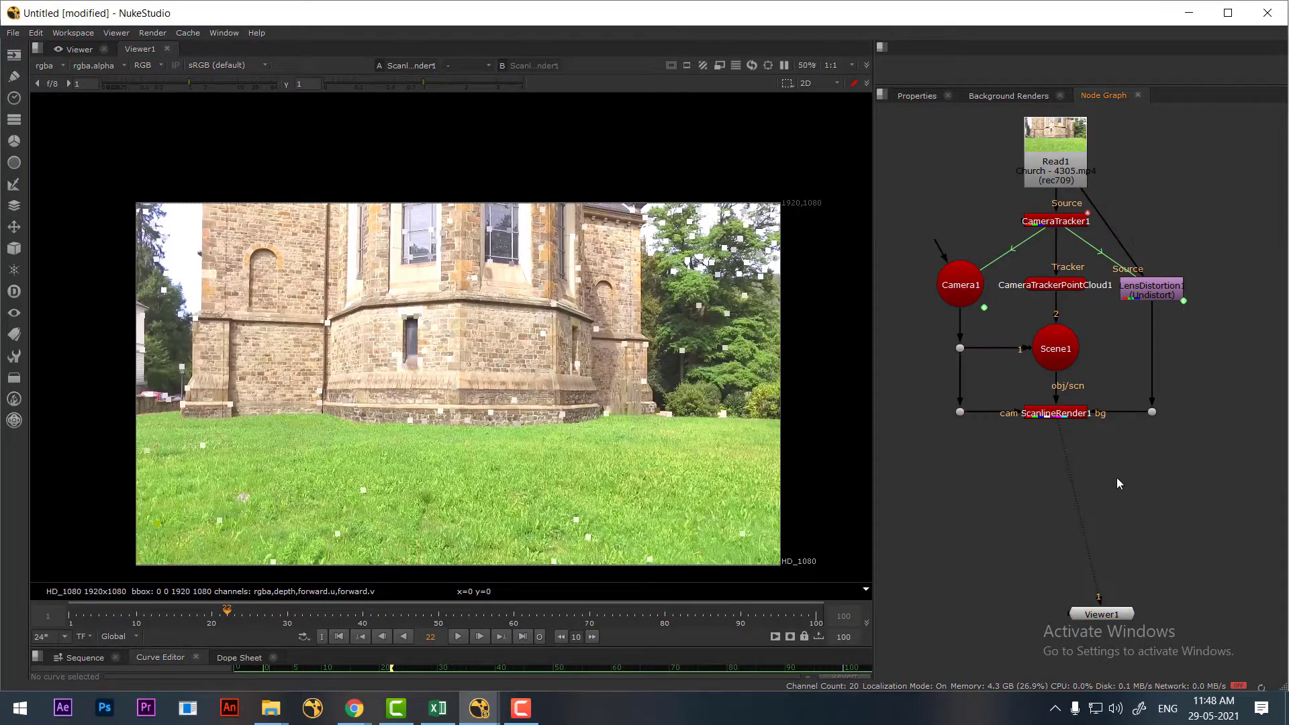
key(Tab)
text(mod)
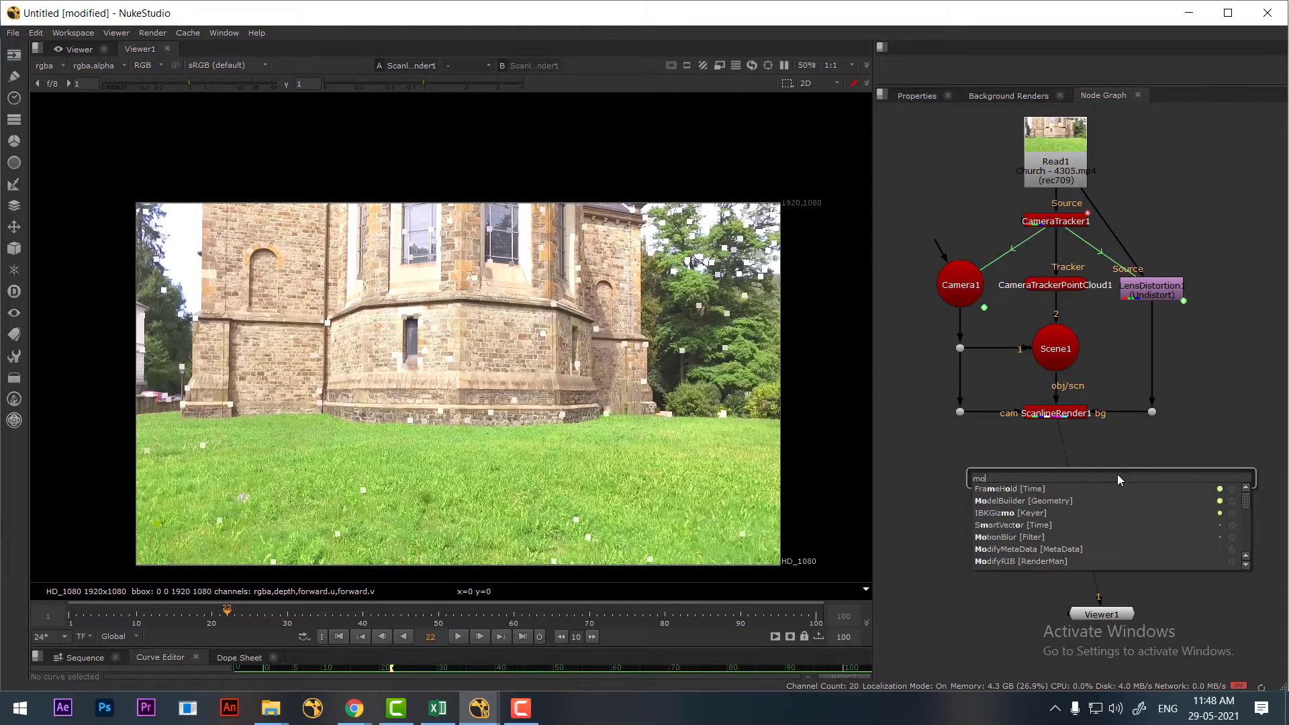
click(1041, 501)
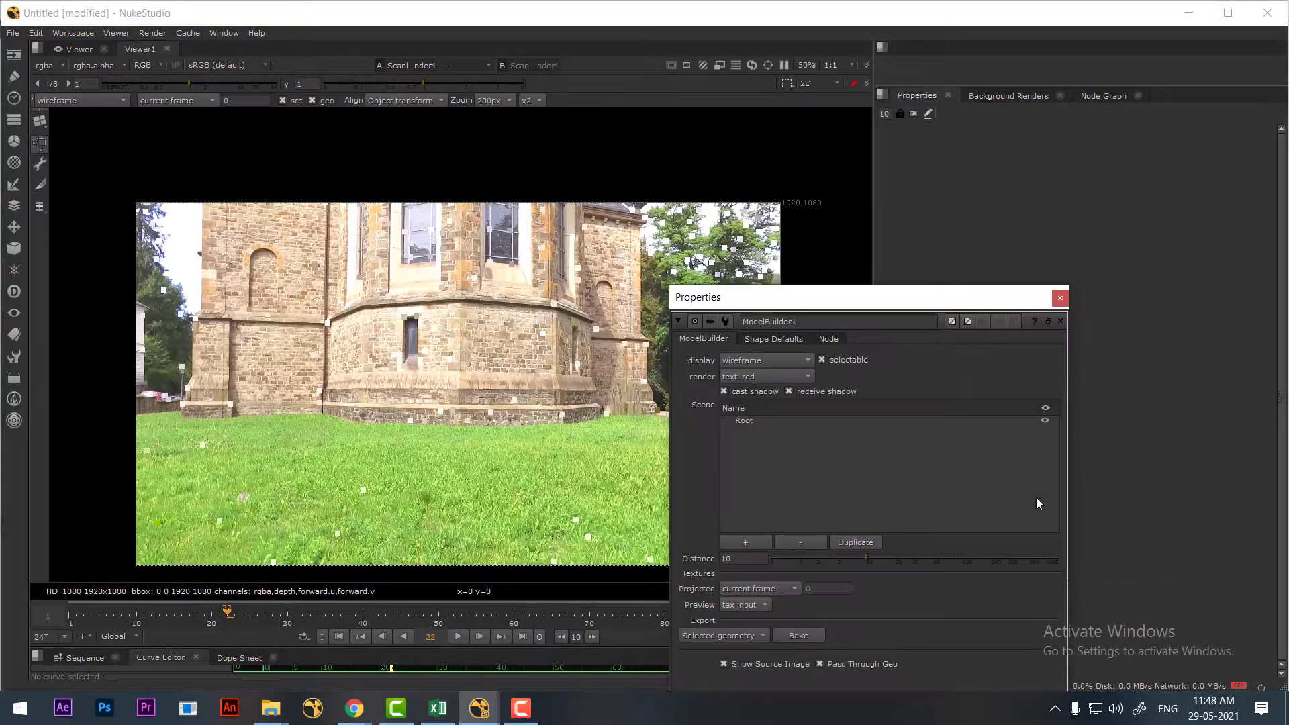
click(1059, 300)
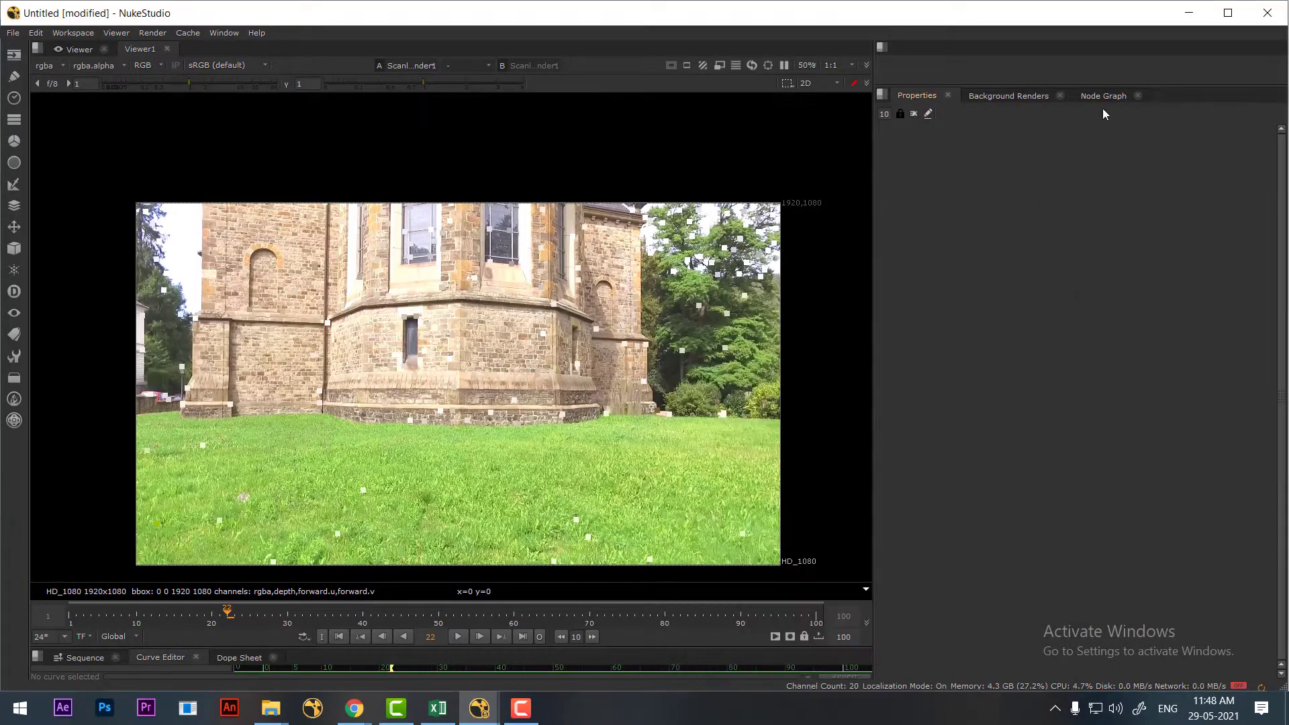
click(1103, 95)
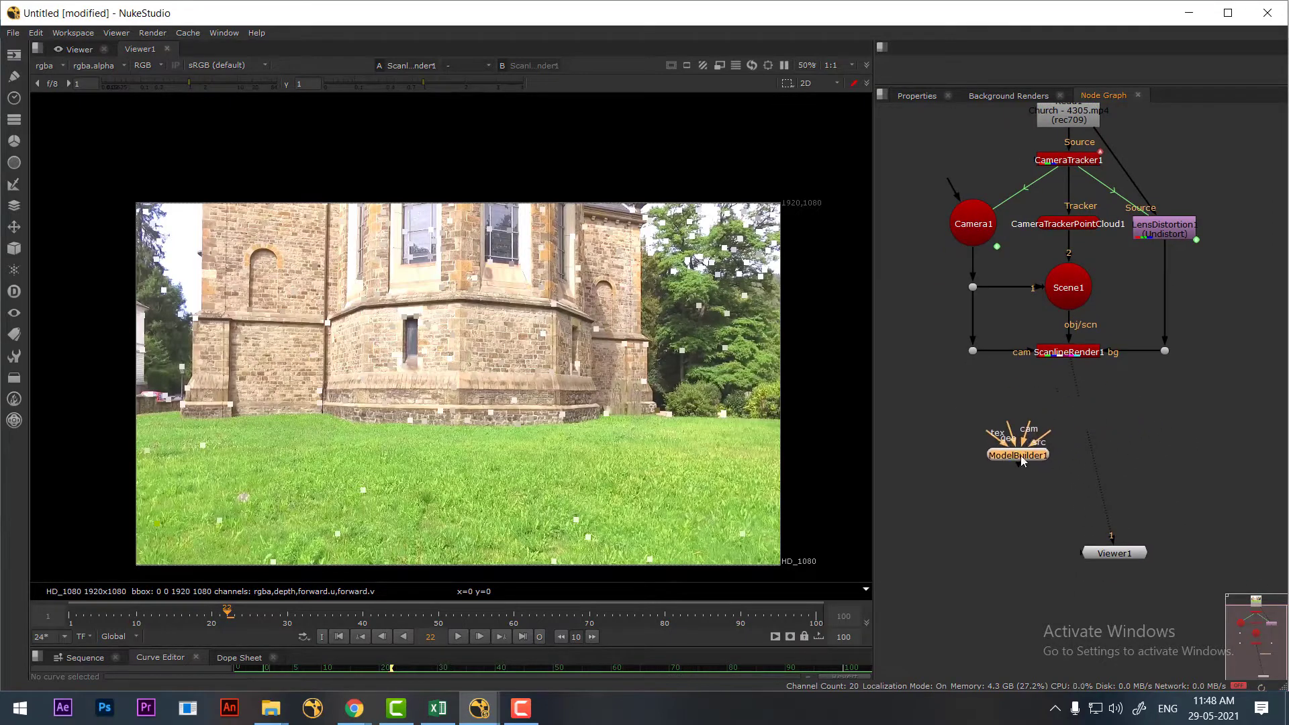
Step: Connect ModelBuilder1's cam input to the Camera1 branch and its src input to the LensDistortion branch, and view the node
drag(1033, 423, 974, 351)
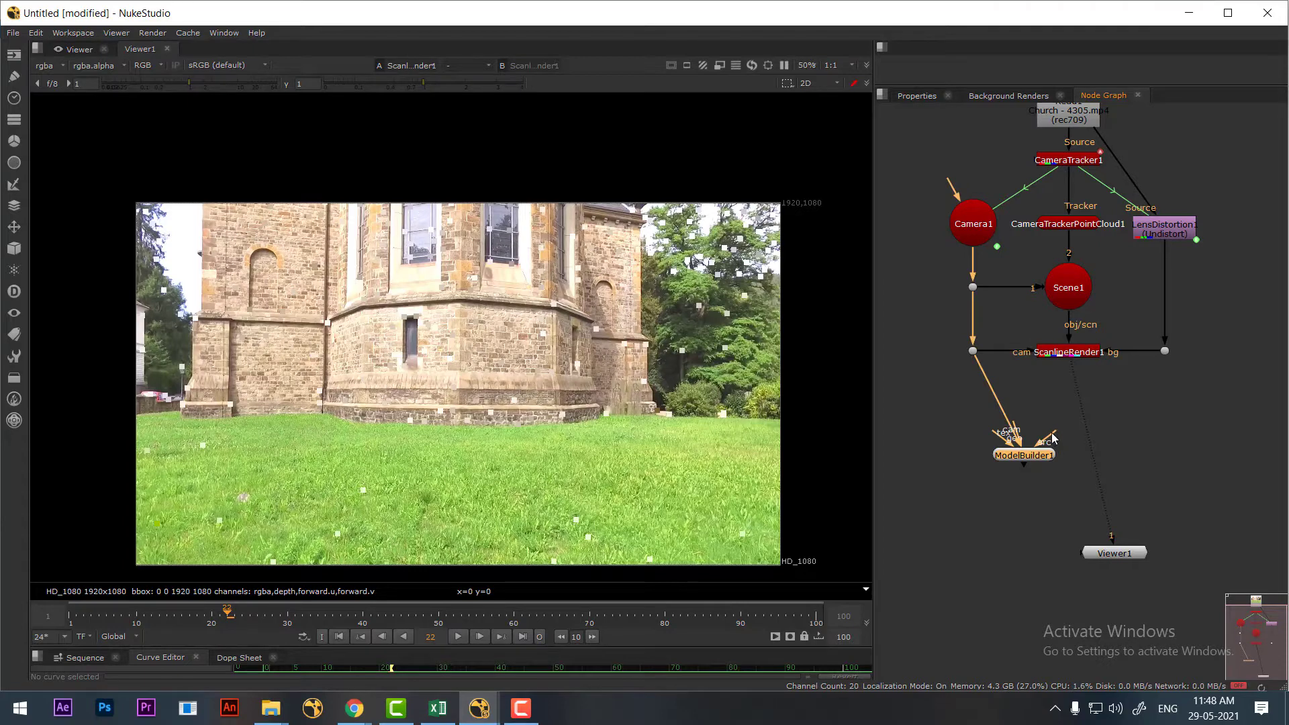
drag(1167, 376, 1166, 352)
drag(1026, 457, 1045, 458)
key(1)
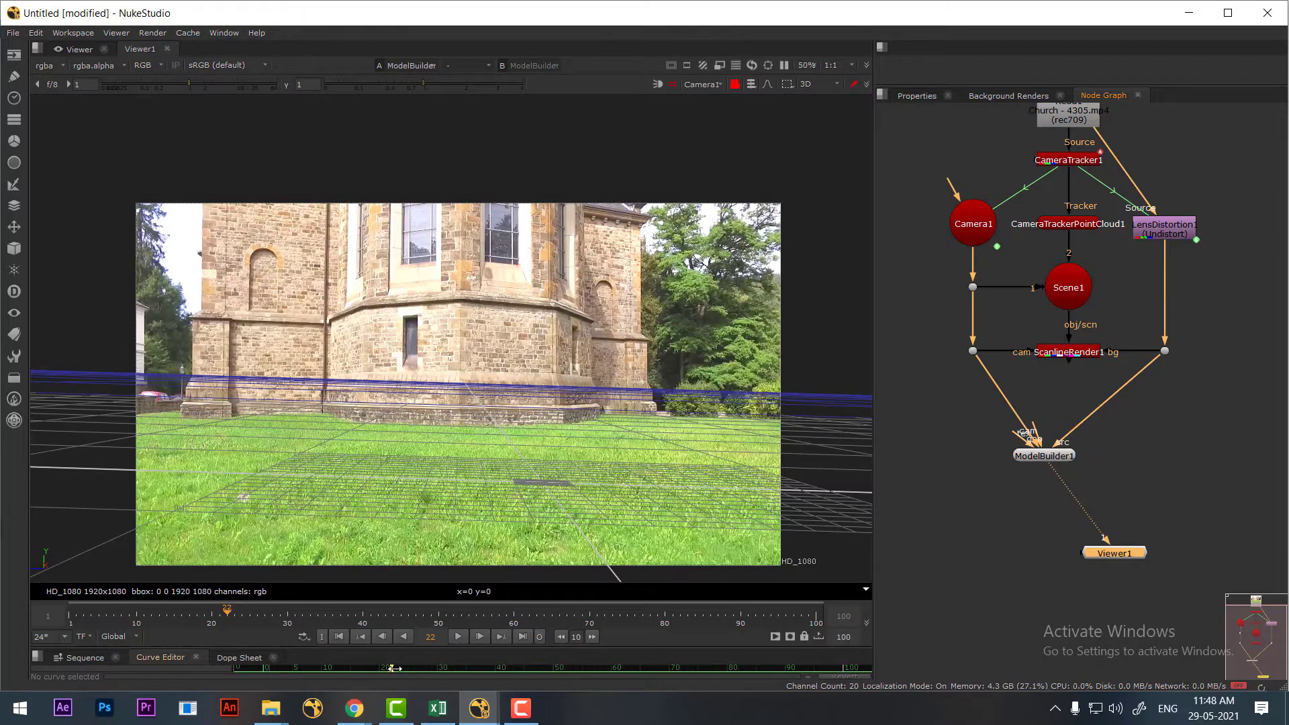
Step: Play the shot from frame 1 through Camera1 to check how the ground grid follows the footage, and return to frame 1
click(673, 84)
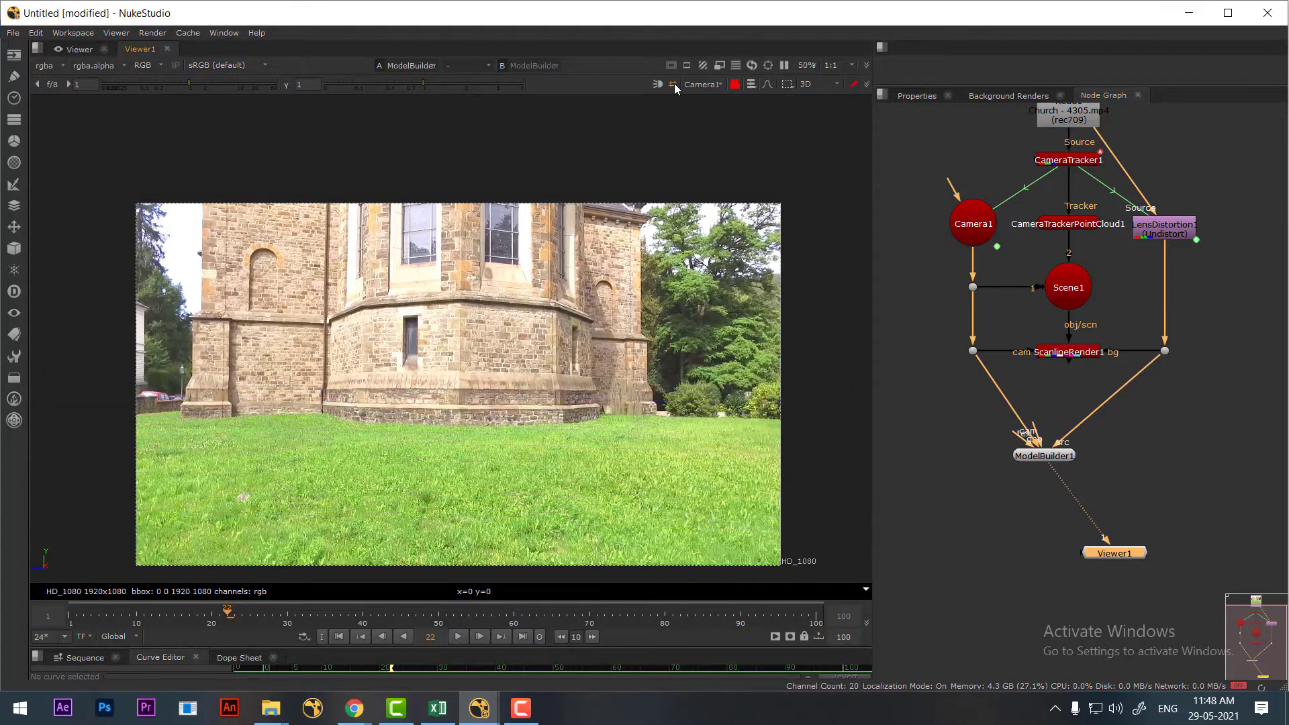
click(673, 84)
click(339, 637)
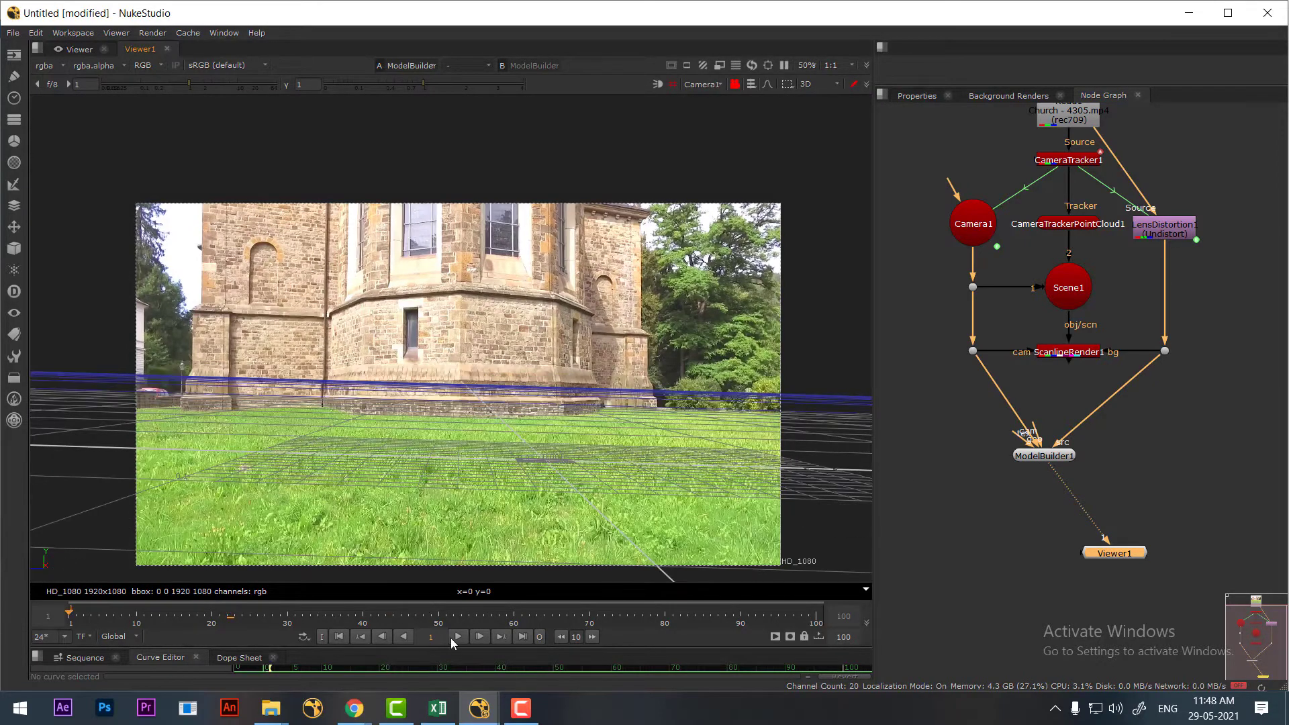
click(459, 637)
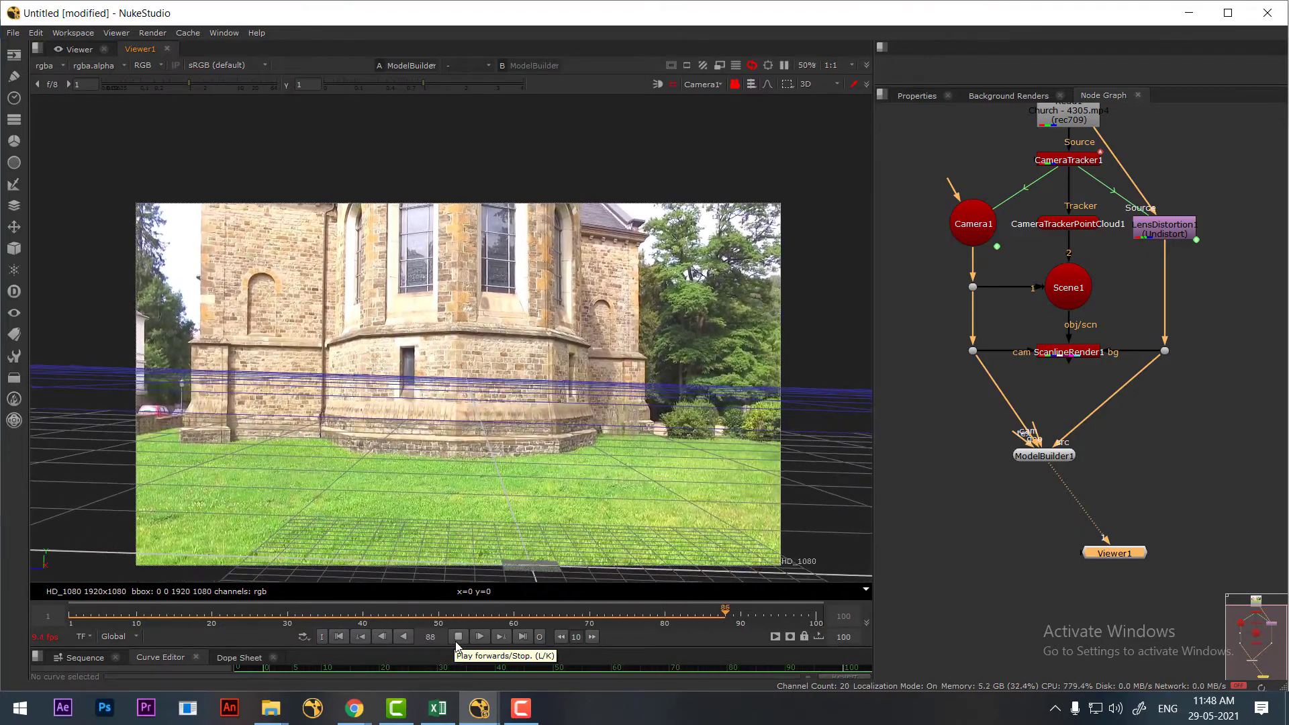
click(456, 642)
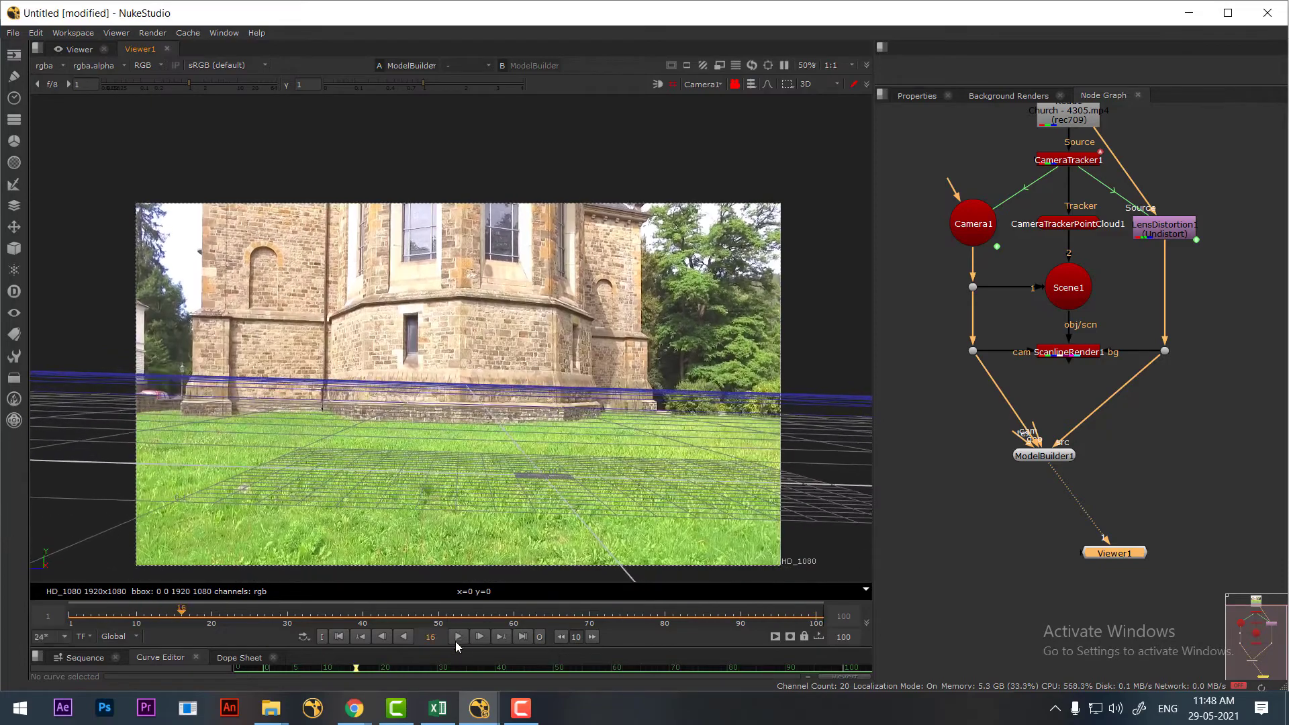
click(341, 637)
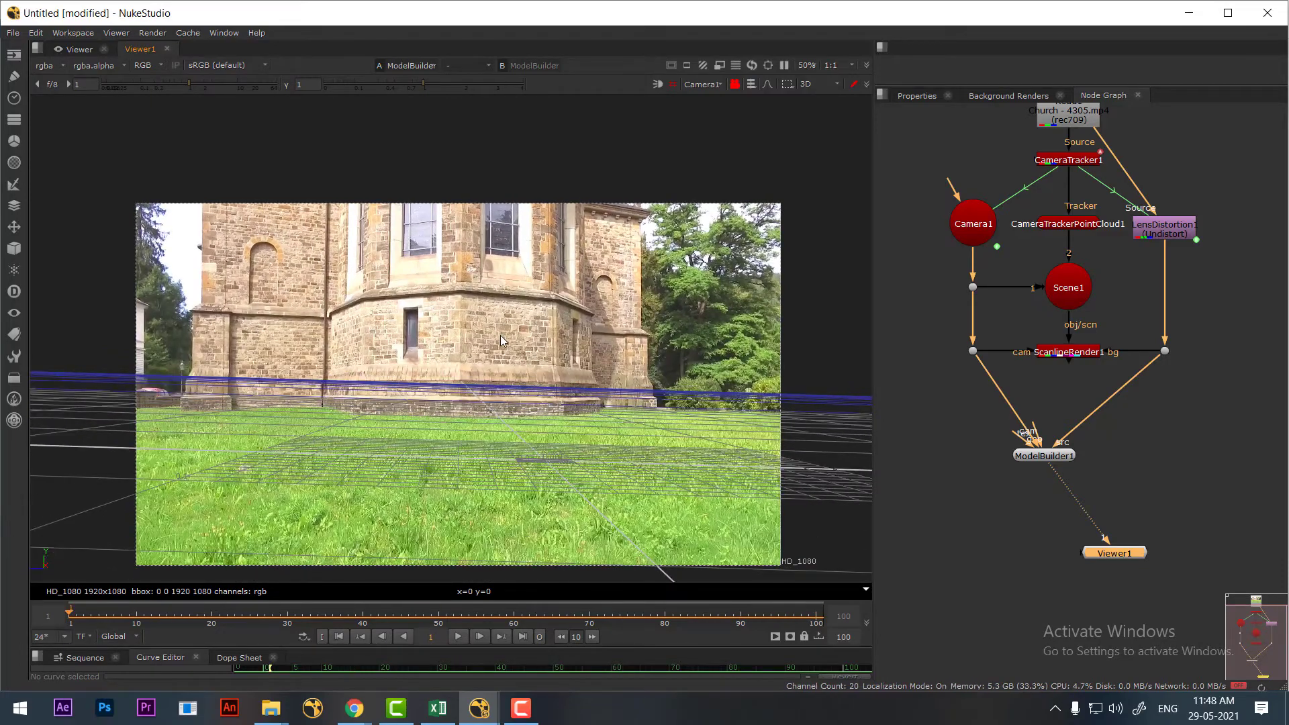
Step: Open the ModelBuilder1 properties clear of the image and set the default card shape to 1 row and 1 column
scroll(457, 339, up, 5)
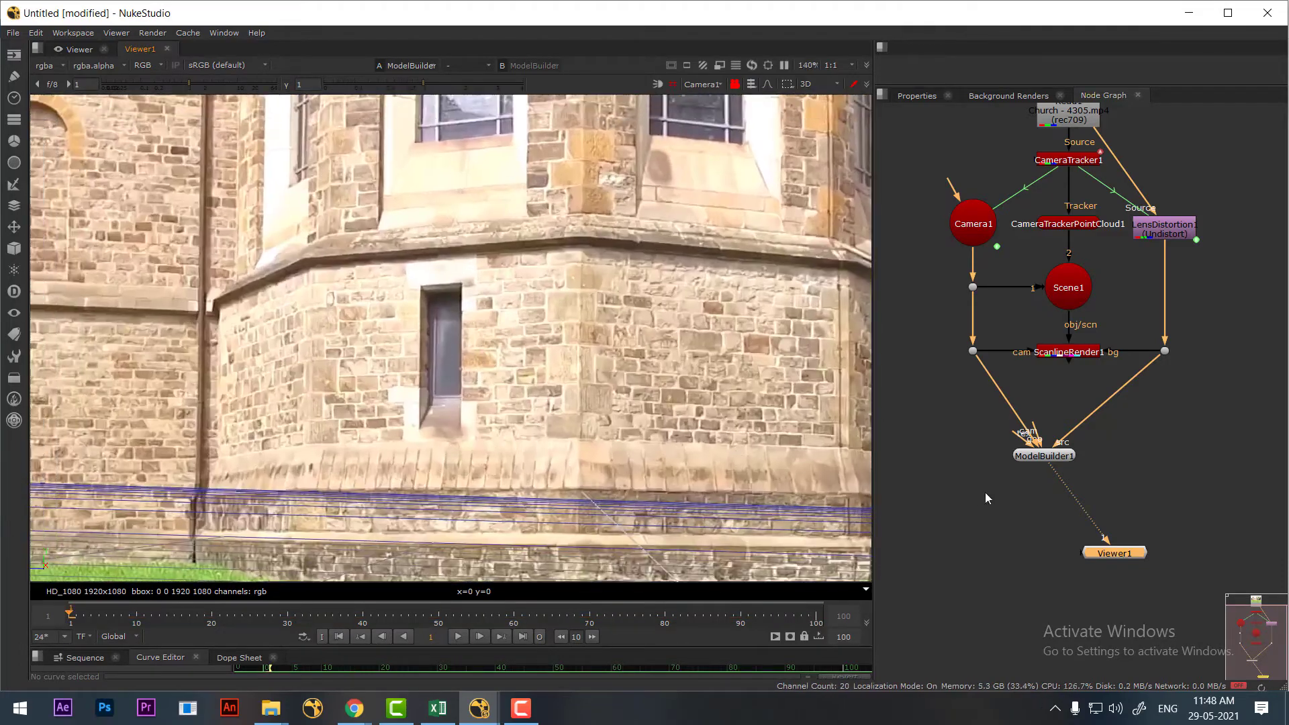
double_click(1046, 457)
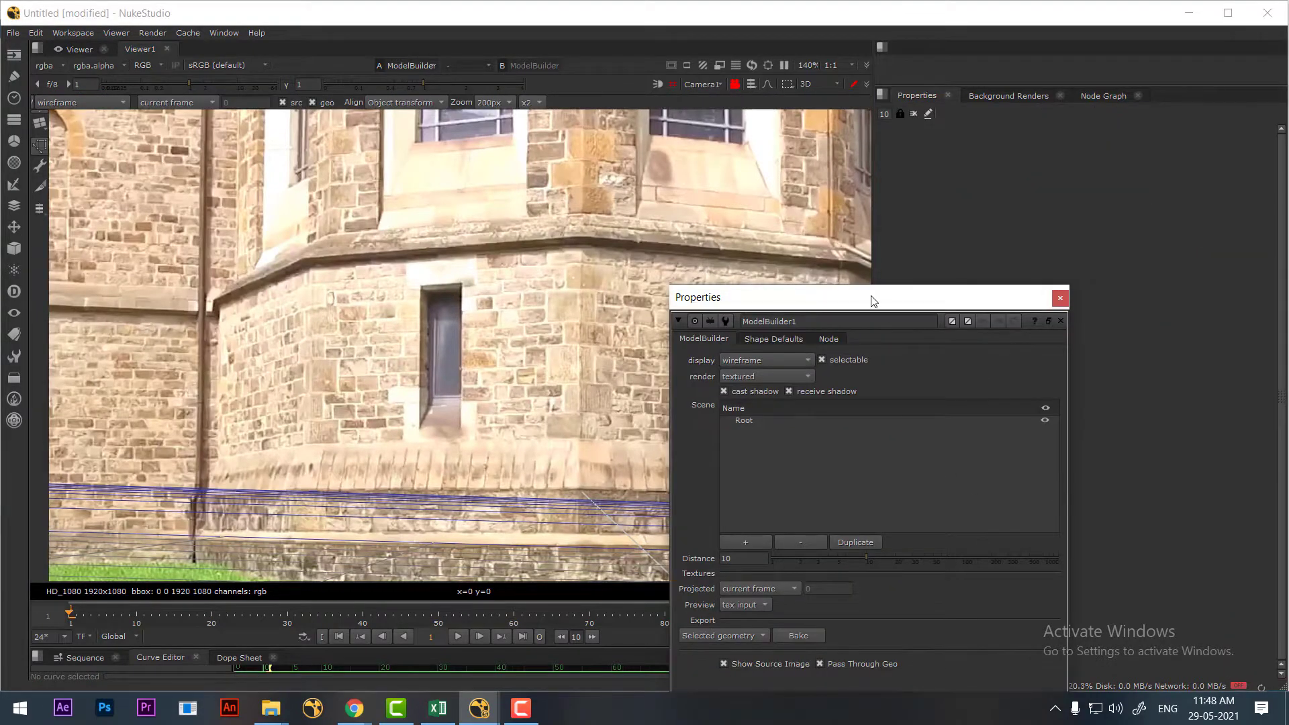
drag(872, 300, 1051, 168)
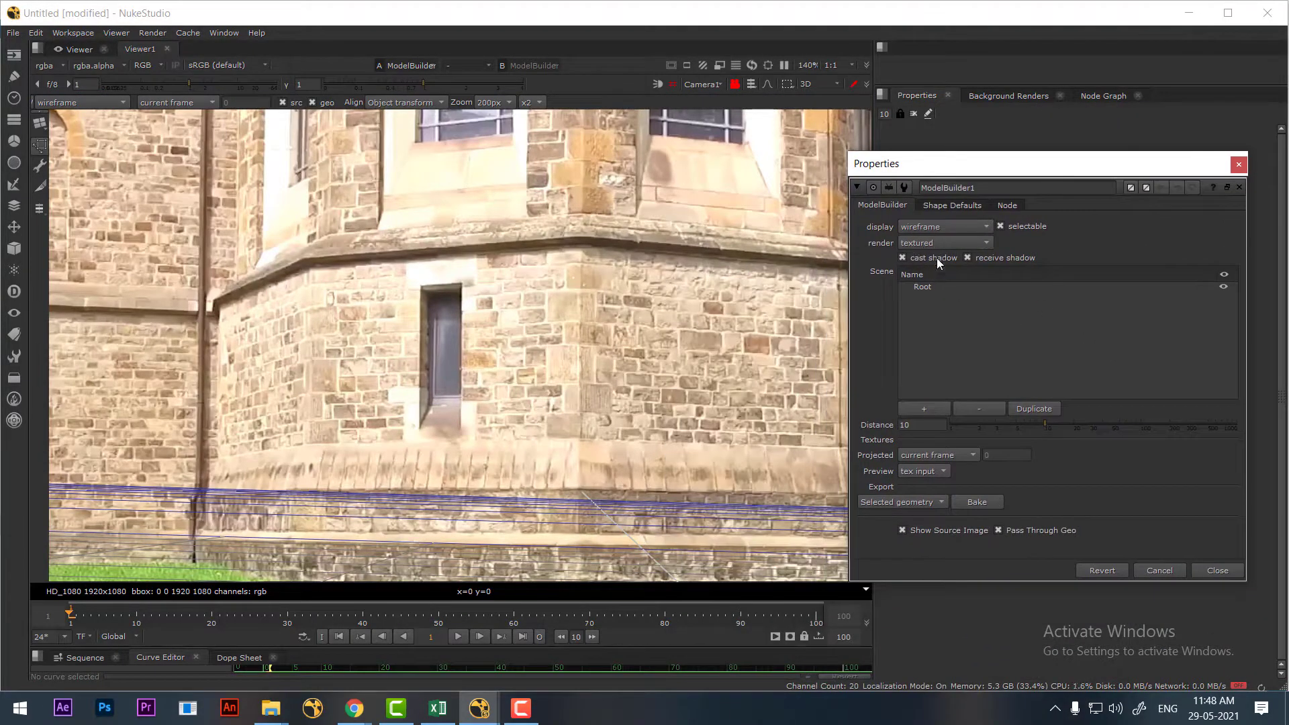
click(948, 207)
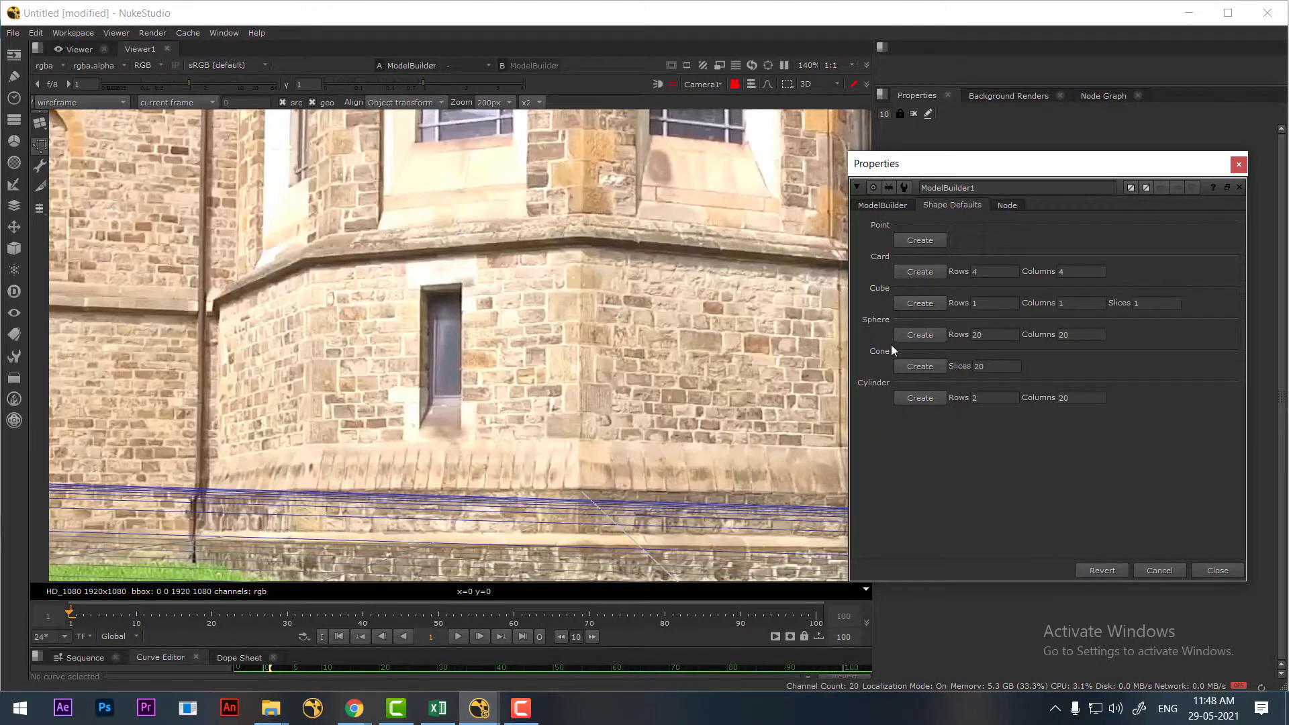
click(989, 275)
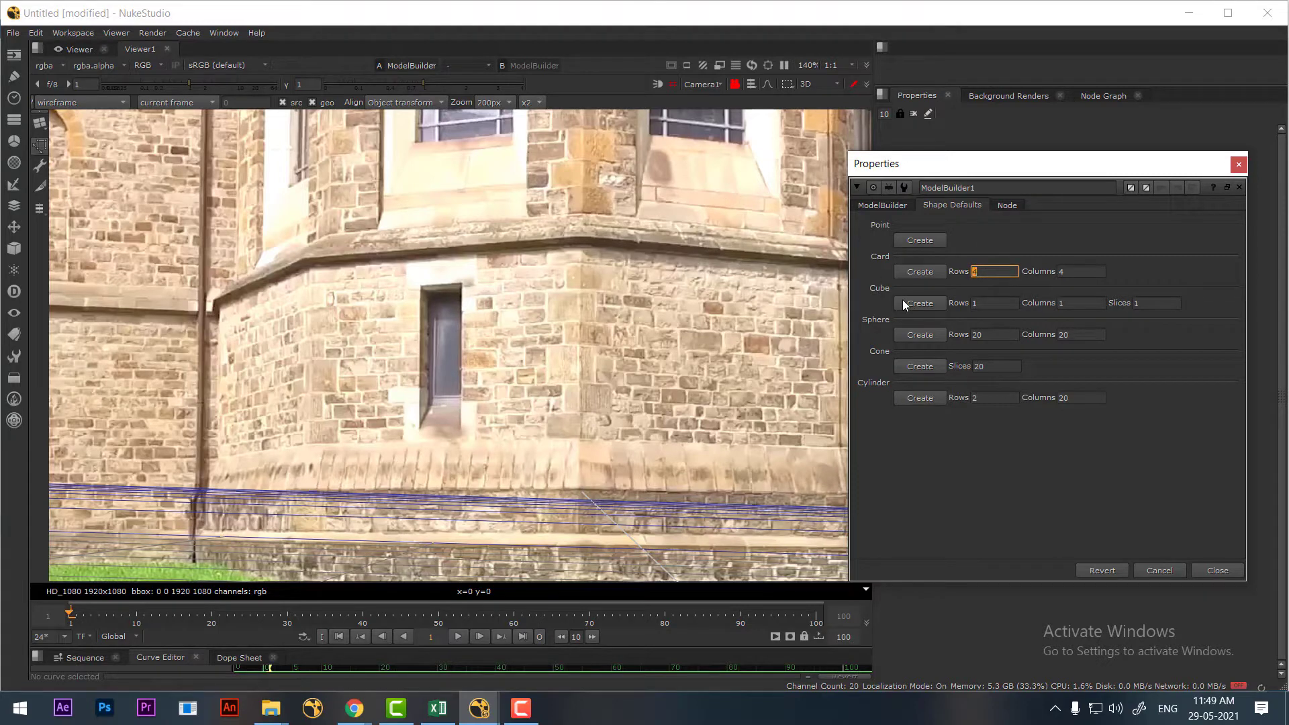
text(1)
key(Tab)
text(1)
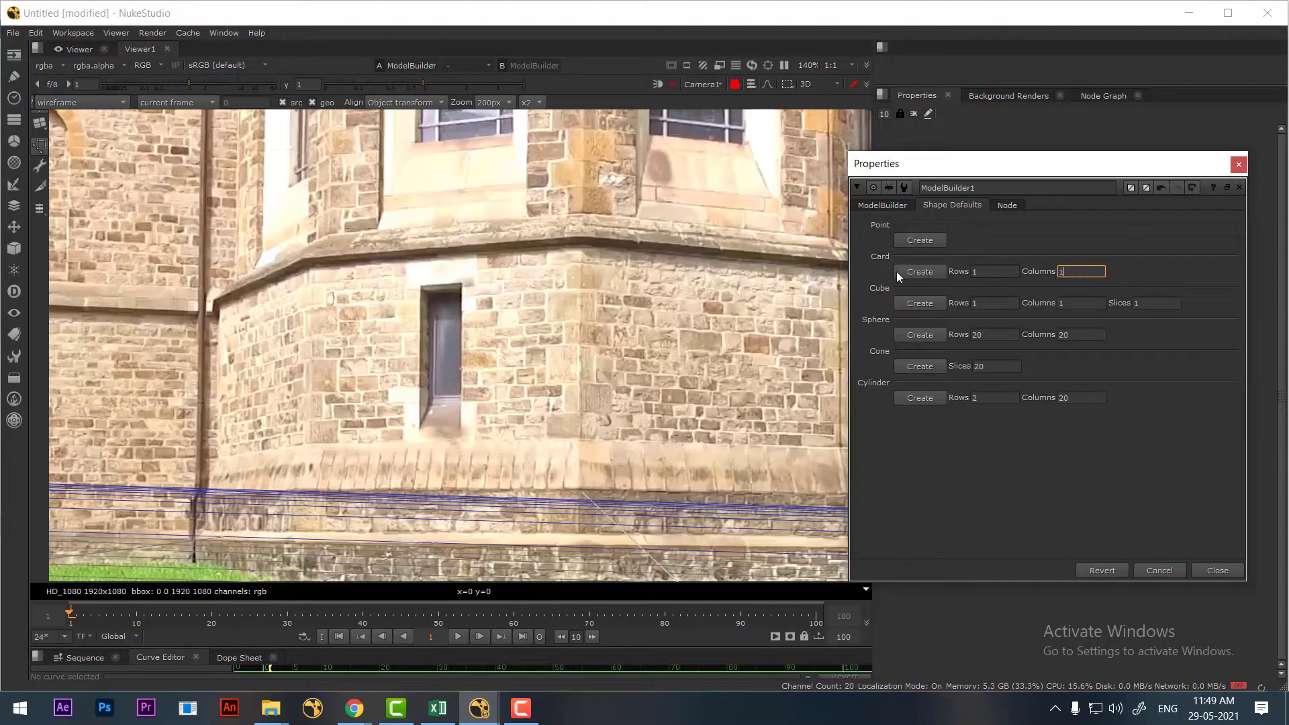
Step: Create a card and place it over the church wall beside the narrow lower window
click(903, 275)
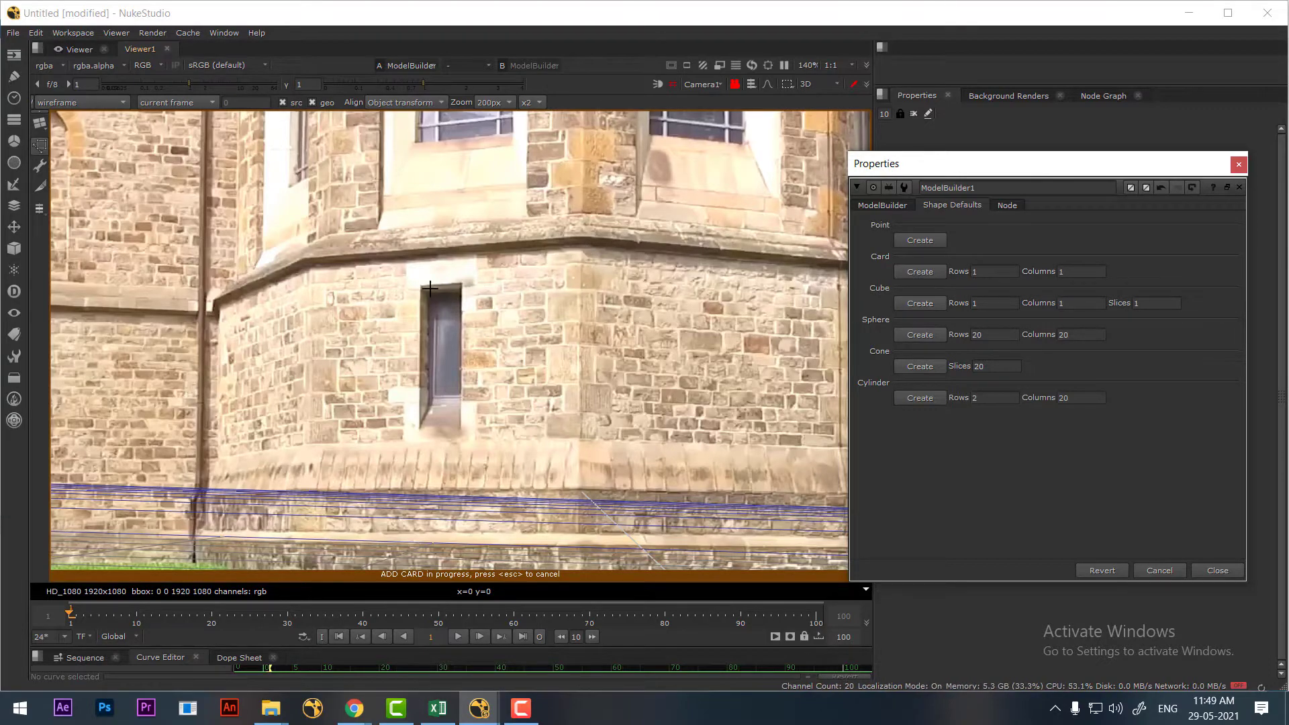
scroll(521, 328, down, 3)
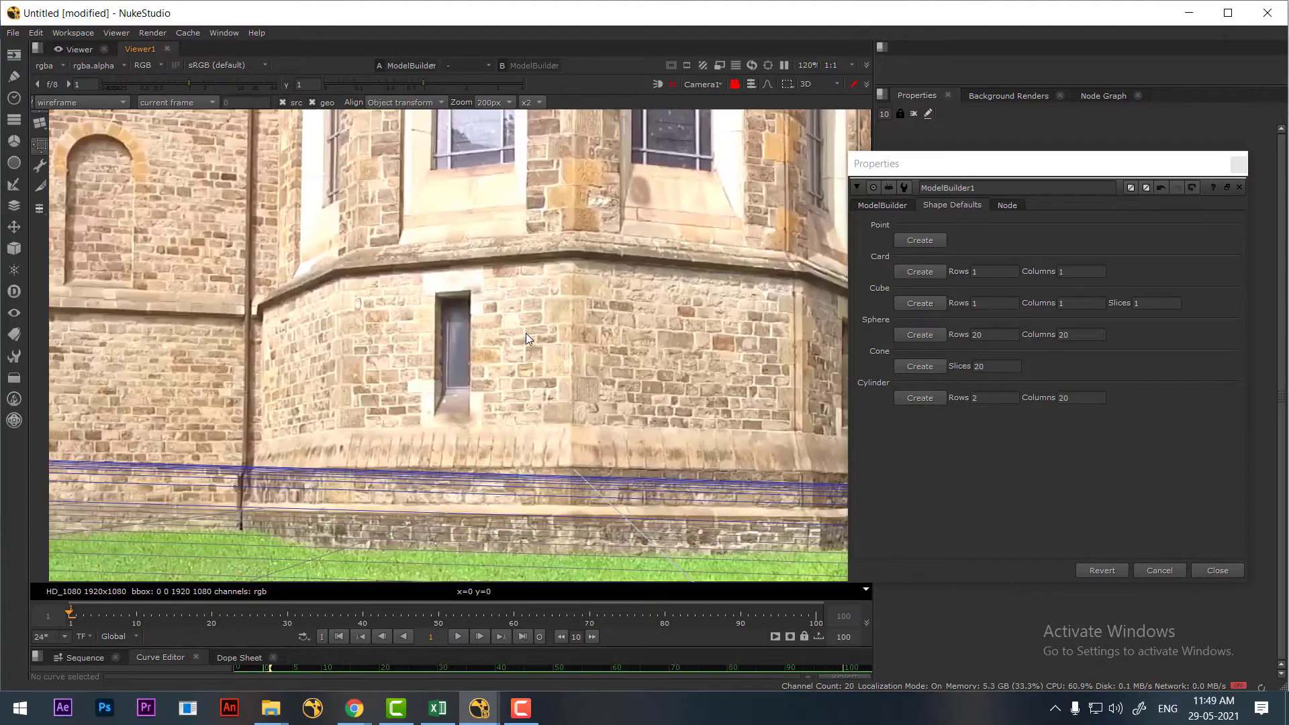
click(541, 337)
scroll(593, 376, down, 2)
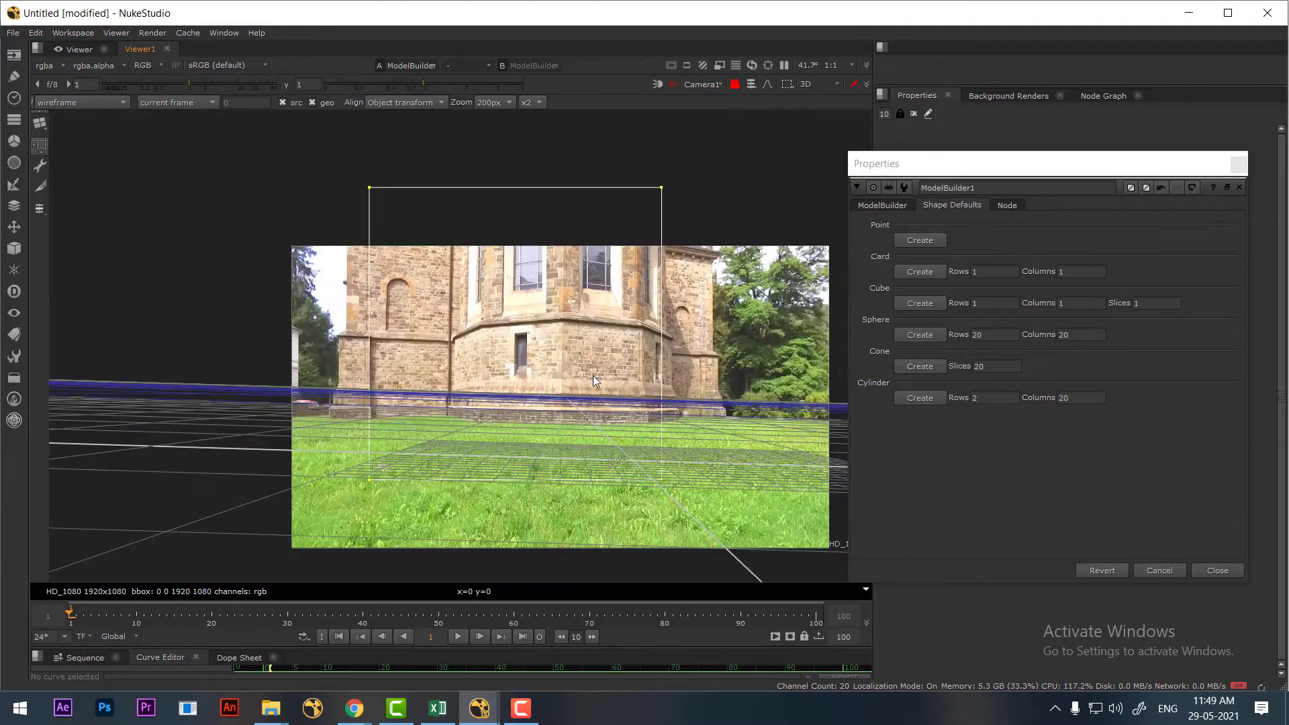
Step: Place the card's two upper corners on the upper corners of the church's narrow lower window
drag(376, 195, 517, 336)
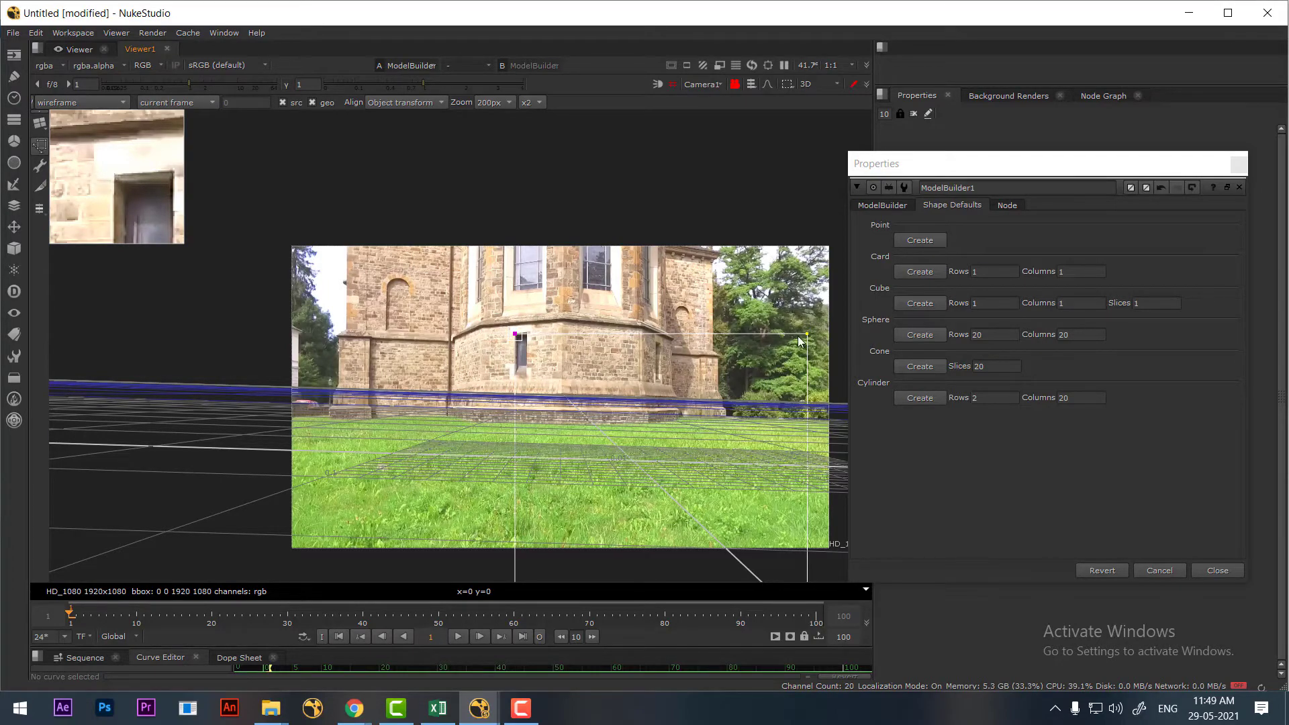
drag(812, 338, 529, 338)
scroll(530, 338, up, 5)
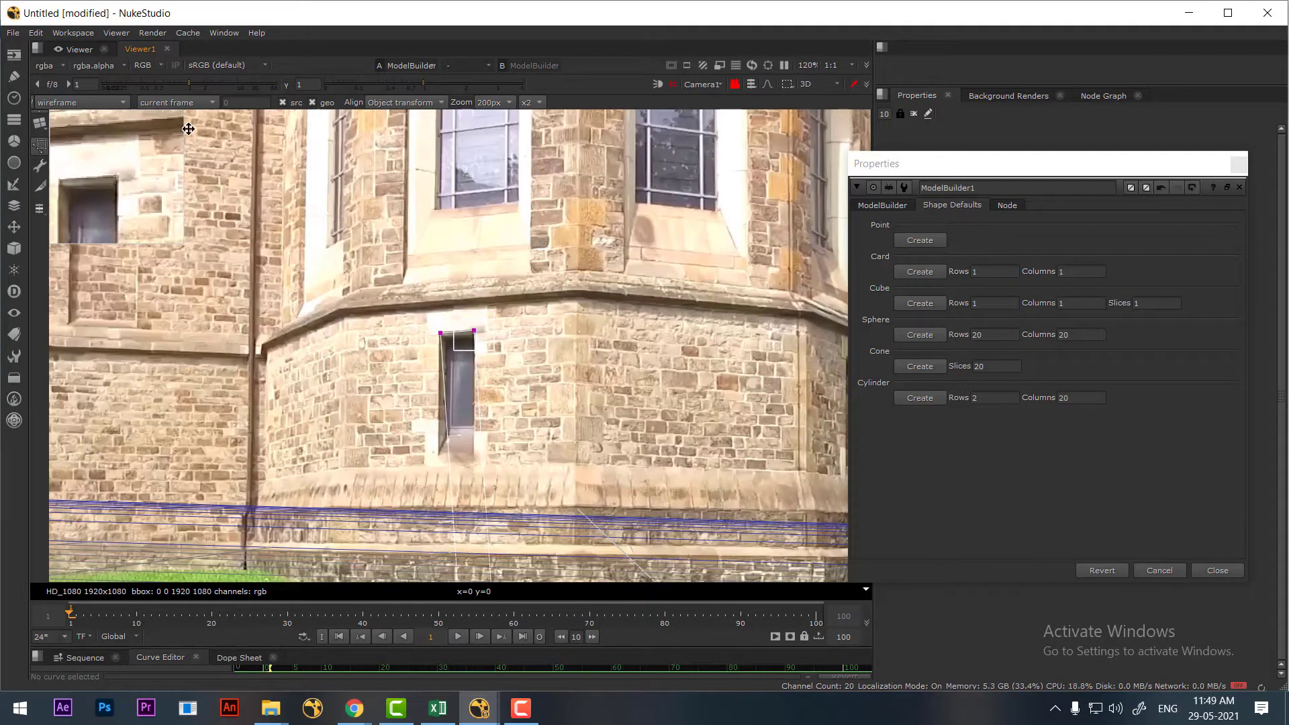
middle_drag(562, 307, 570, 270)
scroll(570, 400, down, 6)
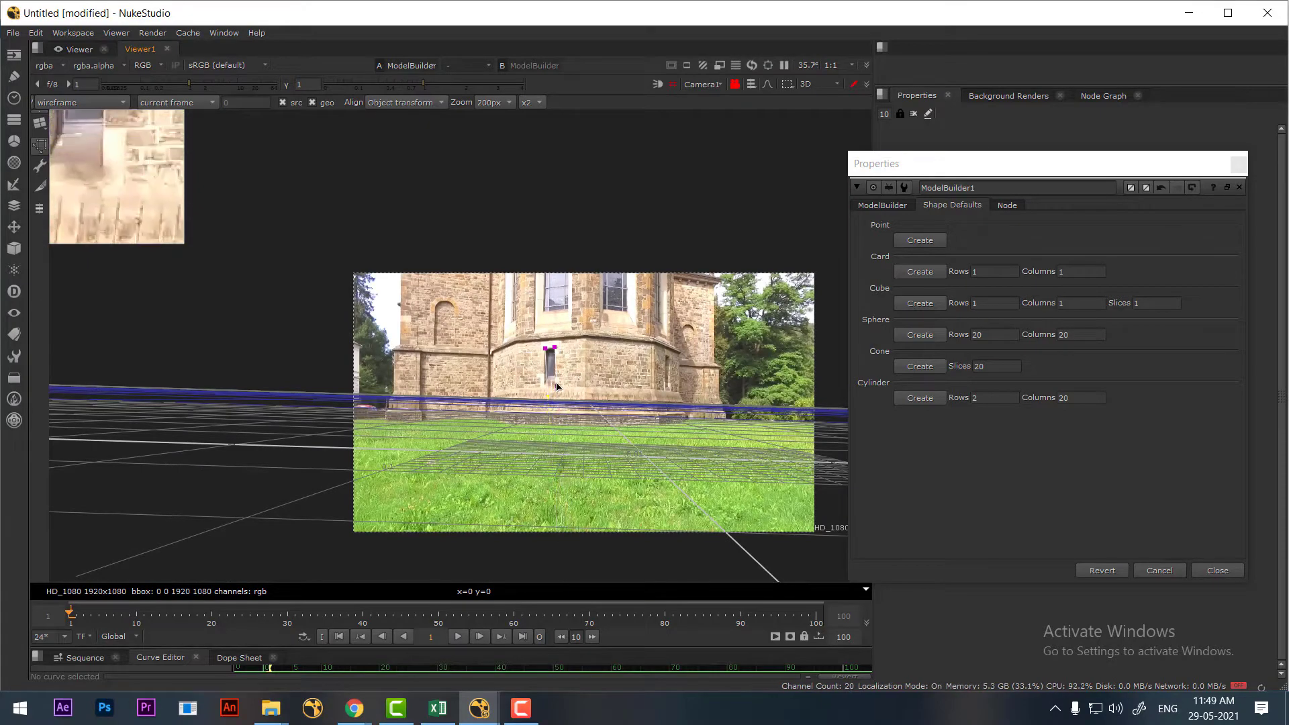
Step: Fit the card's two lower corners to the base of the narrow window and check the upper corners' alignment
scroll(565, 382, up, 6)
scroll(569, 388, up, 3)
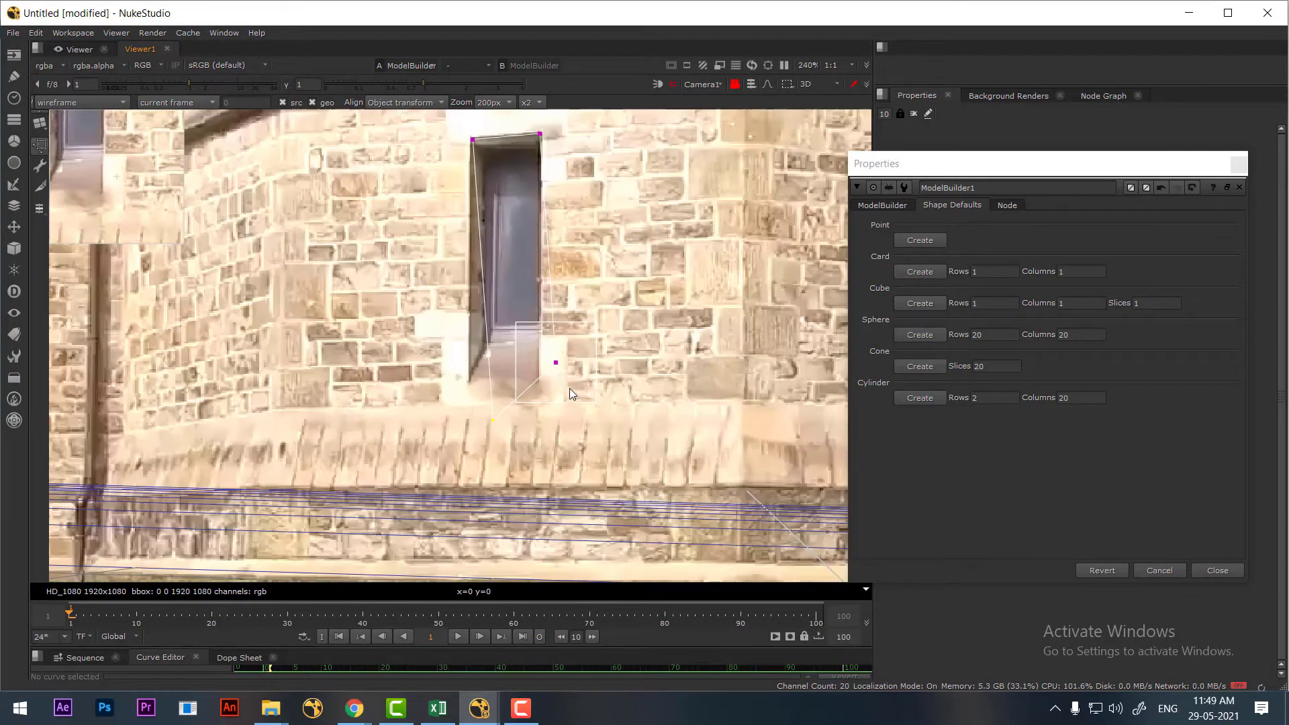
drag(558, 366, 540, 400)
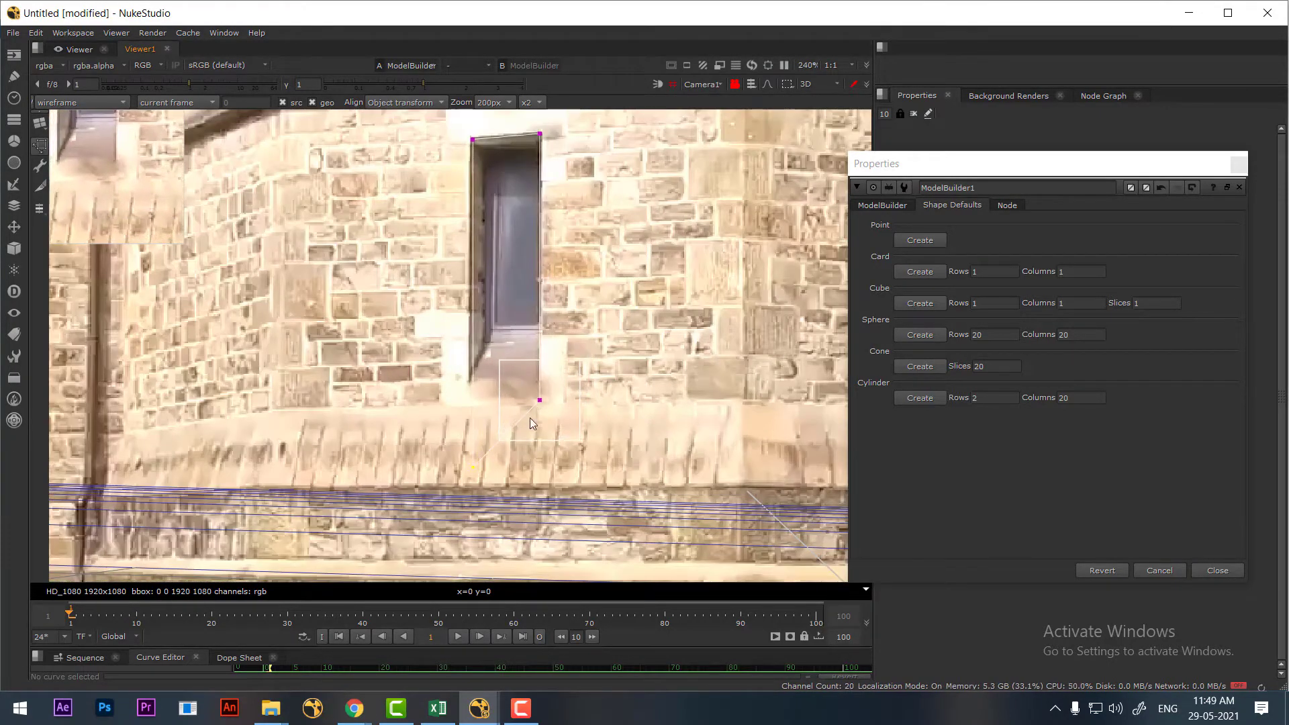
drag(465, 468, 466, 397)
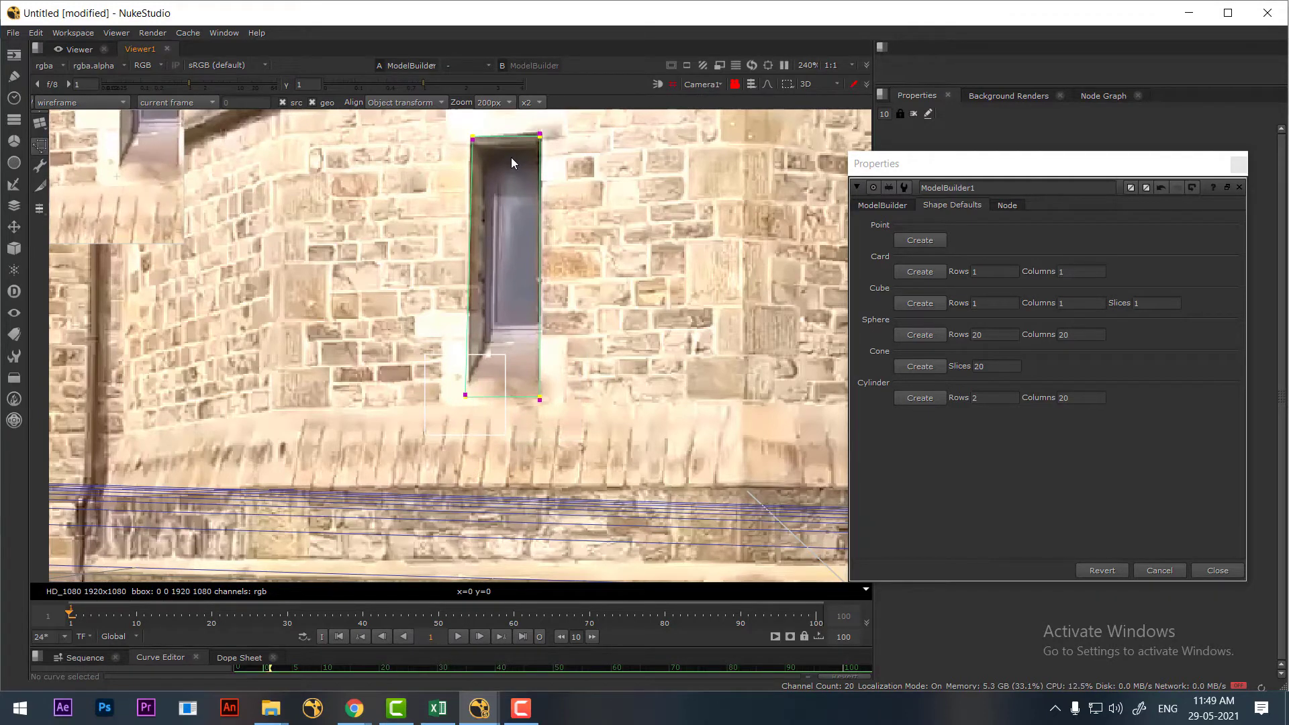
drag(472, 143, 540, 130)
Step: Play forward to frame 10 and realign the whole card with the narrow window by its upper right corner
scroll(651, 331, down, 2)
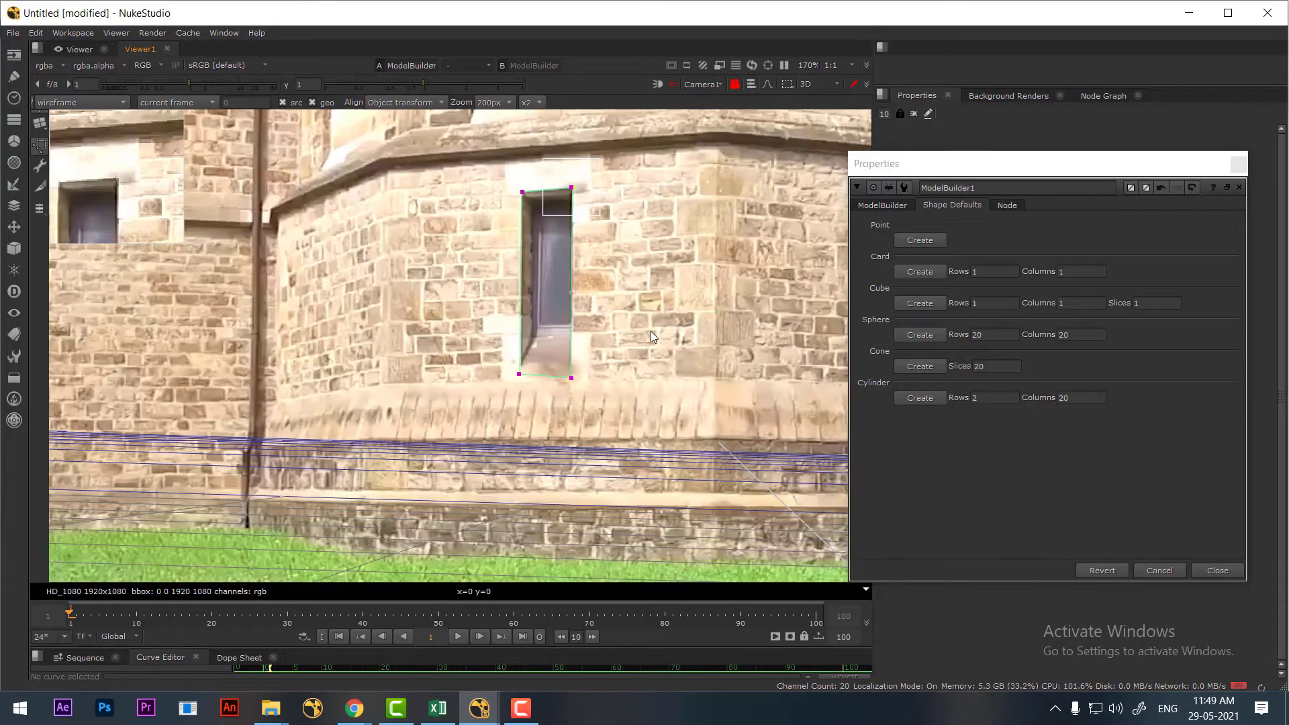
middle_drag(650, 331, 534, 392)
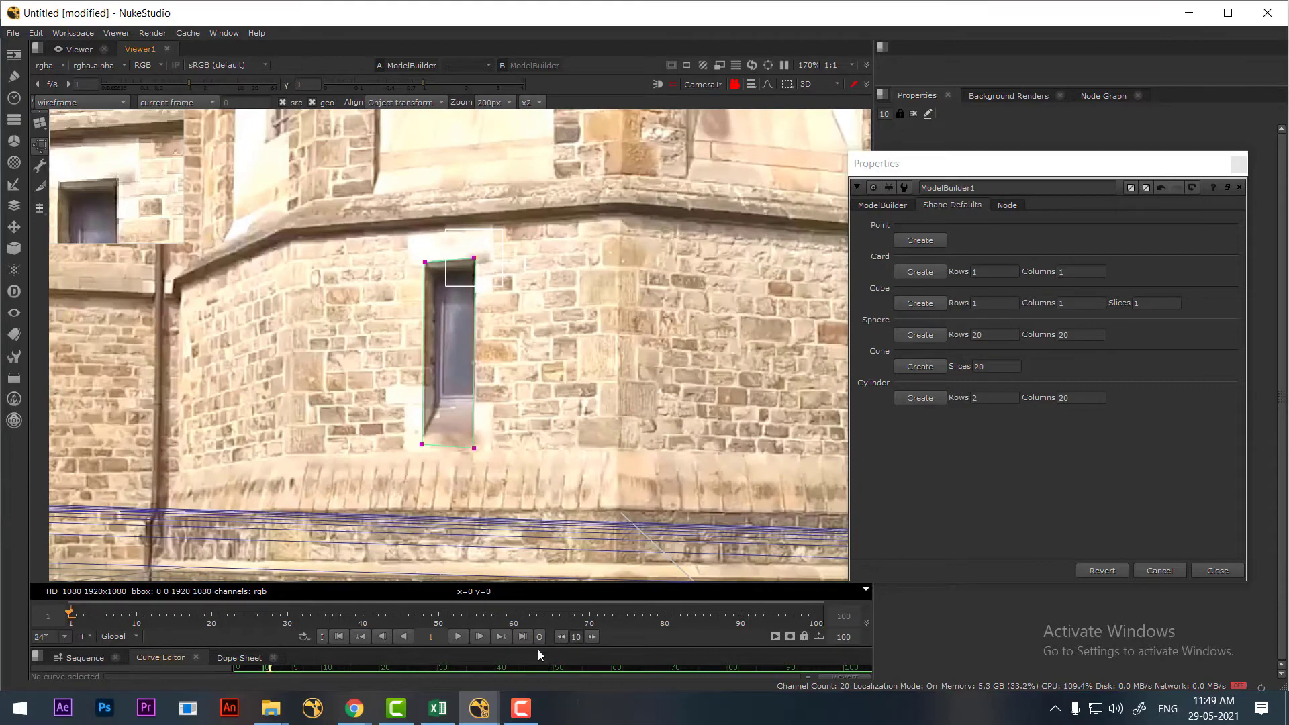
click(457, 637)
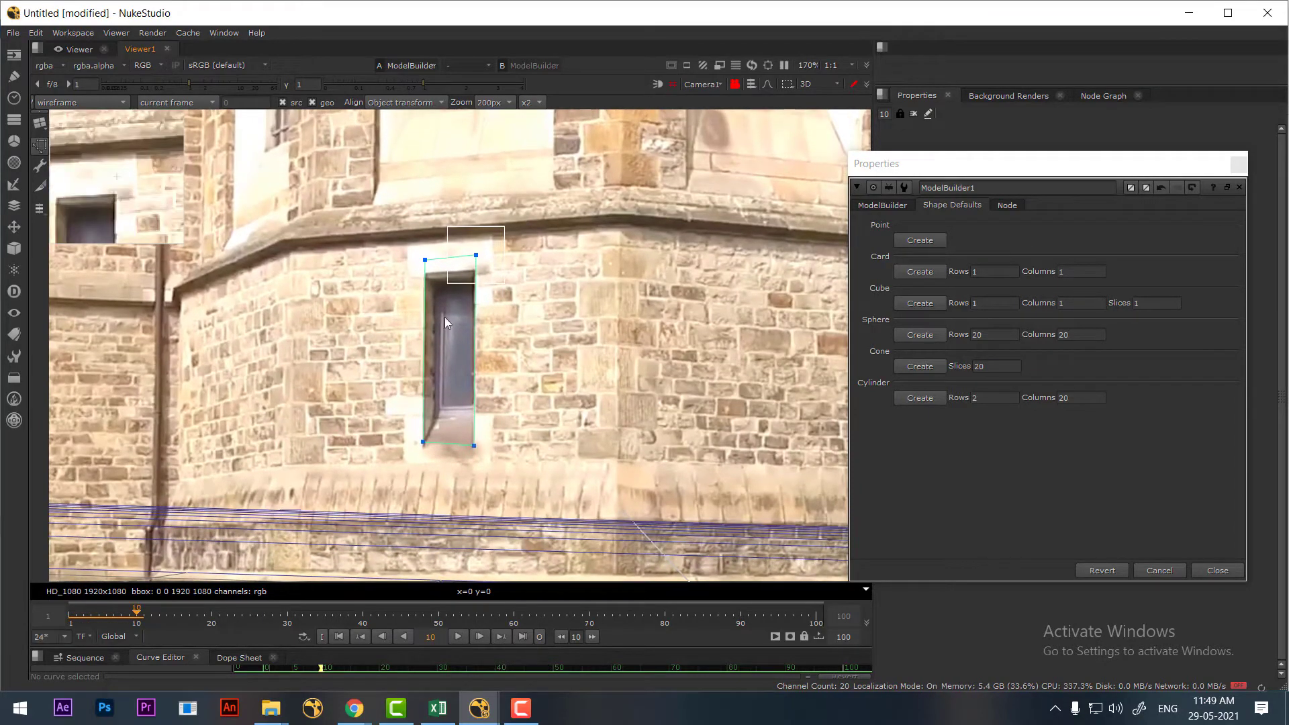
drag(385, 239, 502, 497)
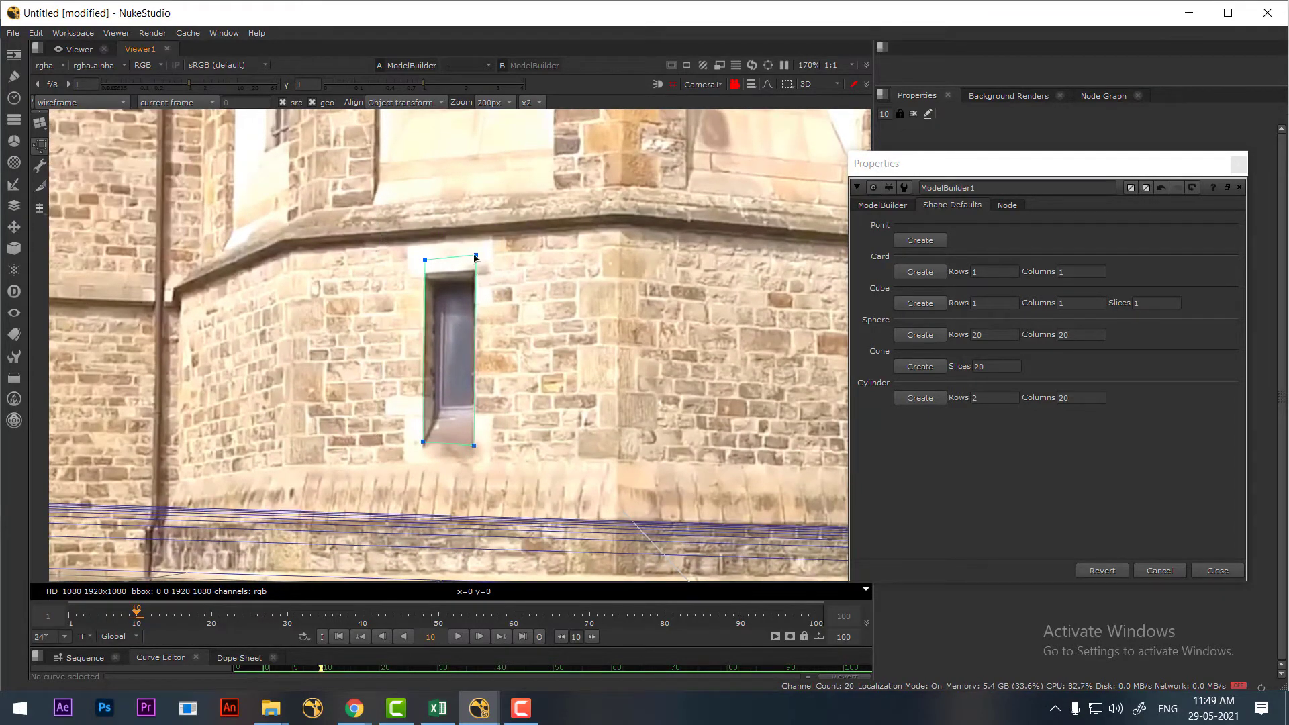
drag(475, 258, 475, 272)
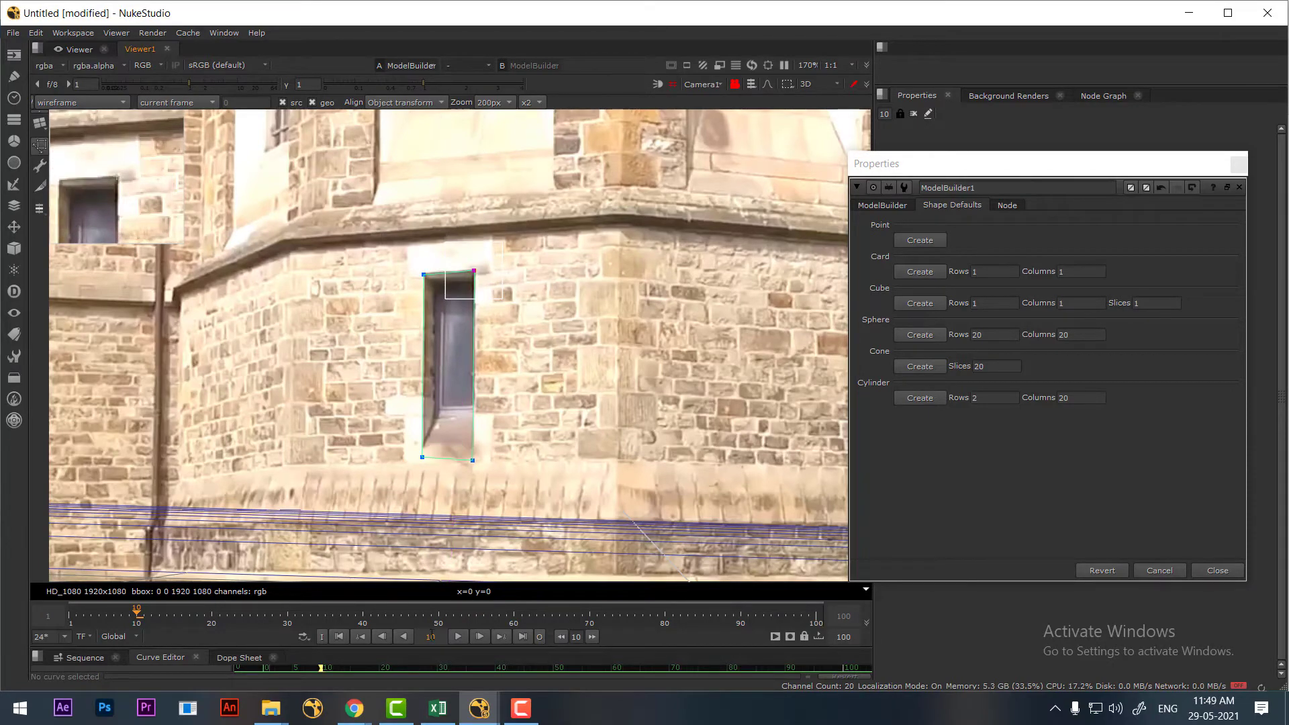
Step: Advance the shot to frames 25 and 43 and key the card's alignment with the narrow window at each
click(457, 642)
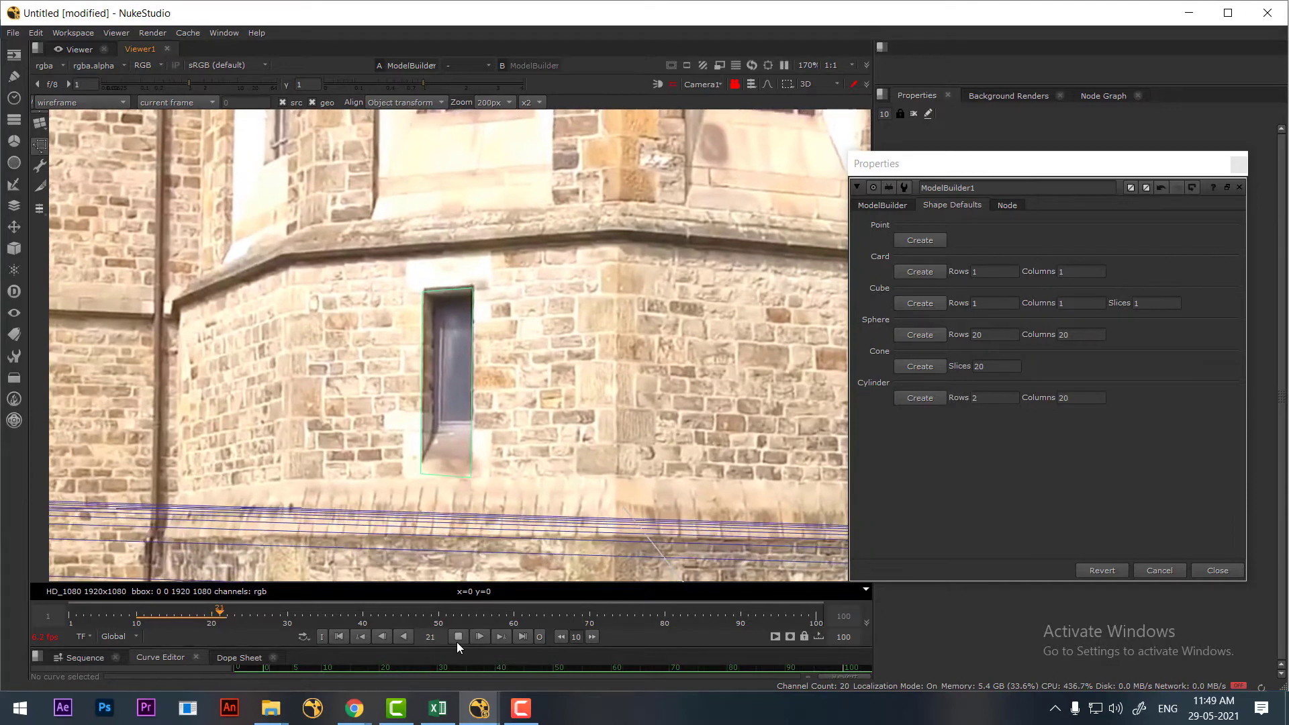
click(457, 642)
drag(389, 282, 501, 576)
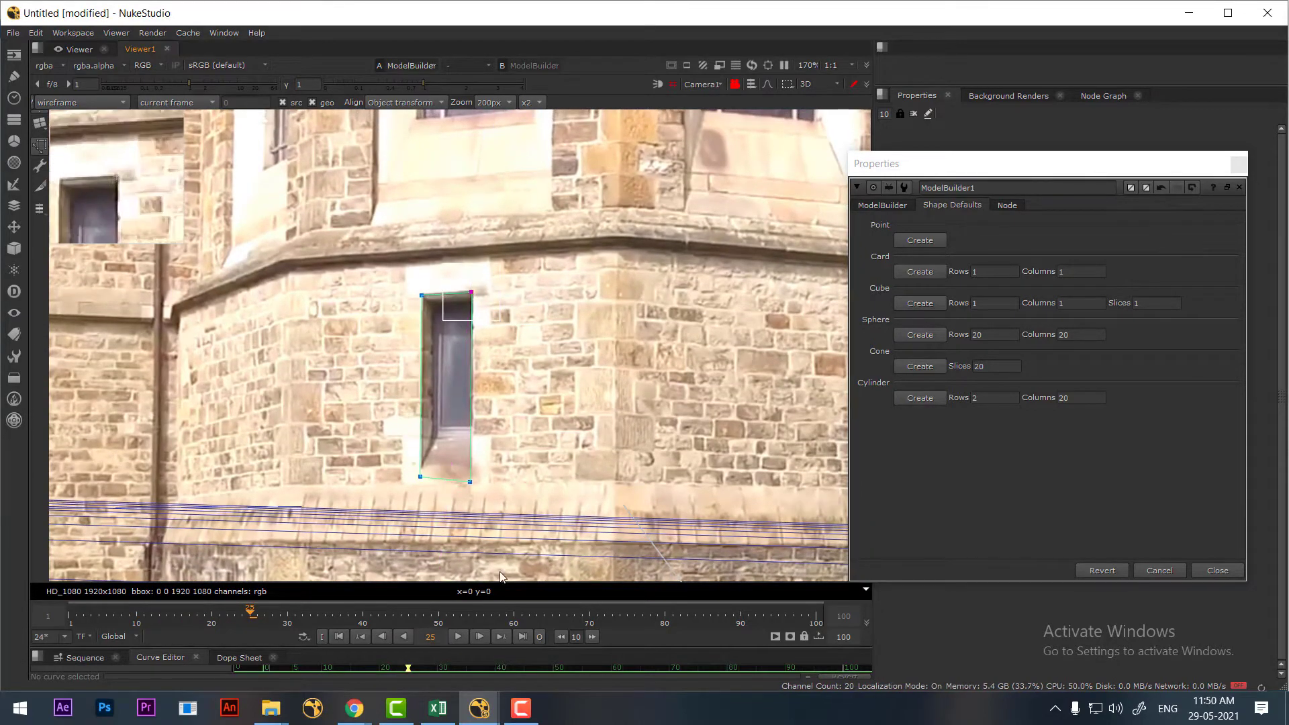
click(457, 638)
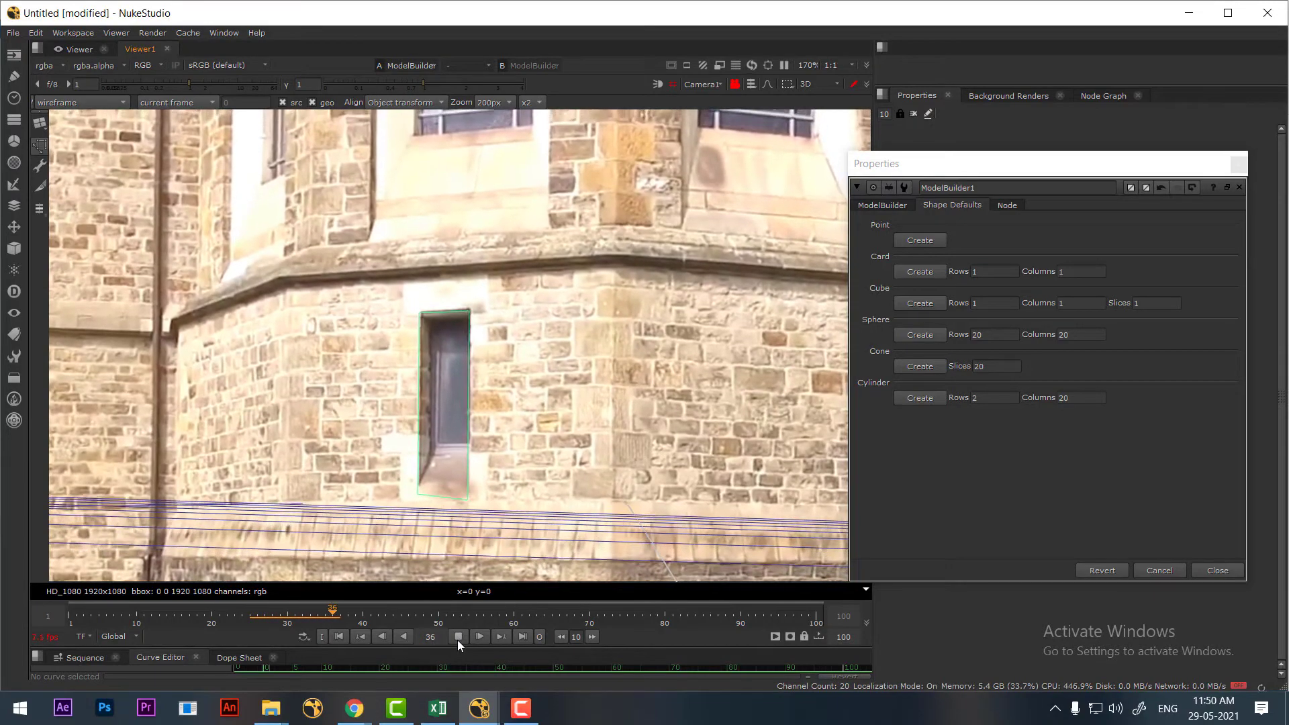
click(457, 637)
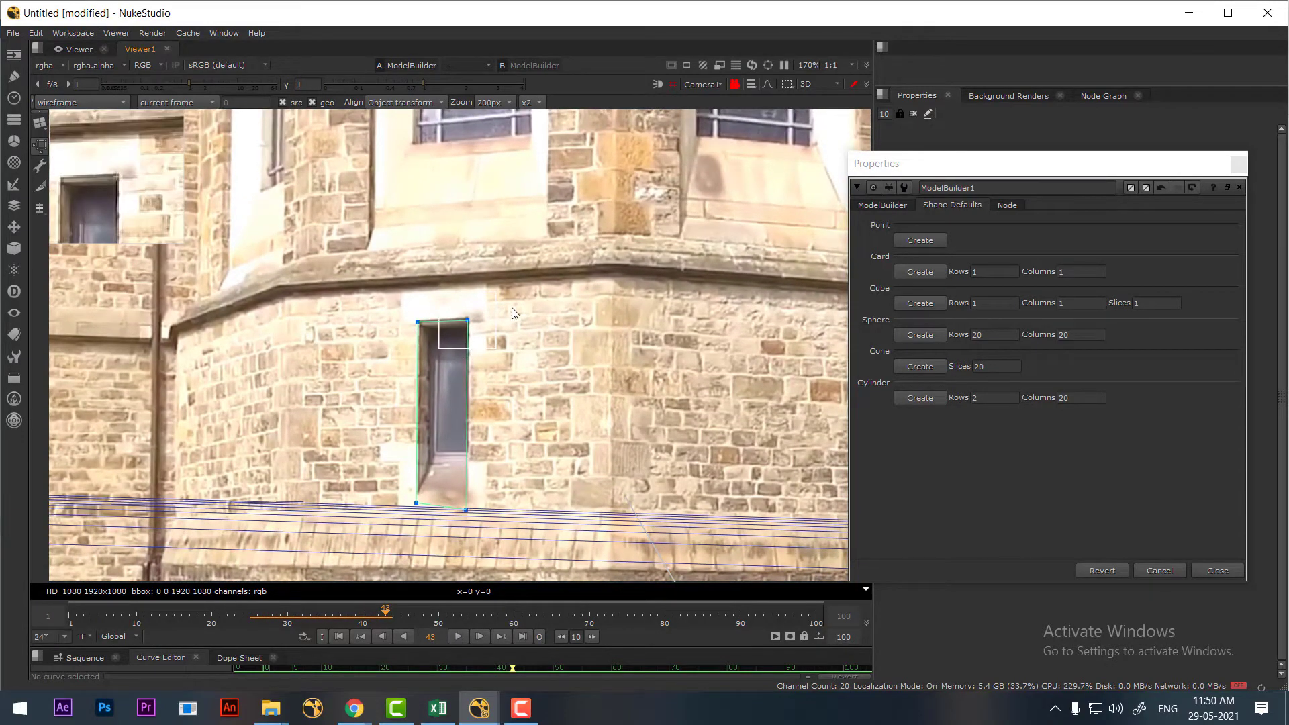
click(468, 321)
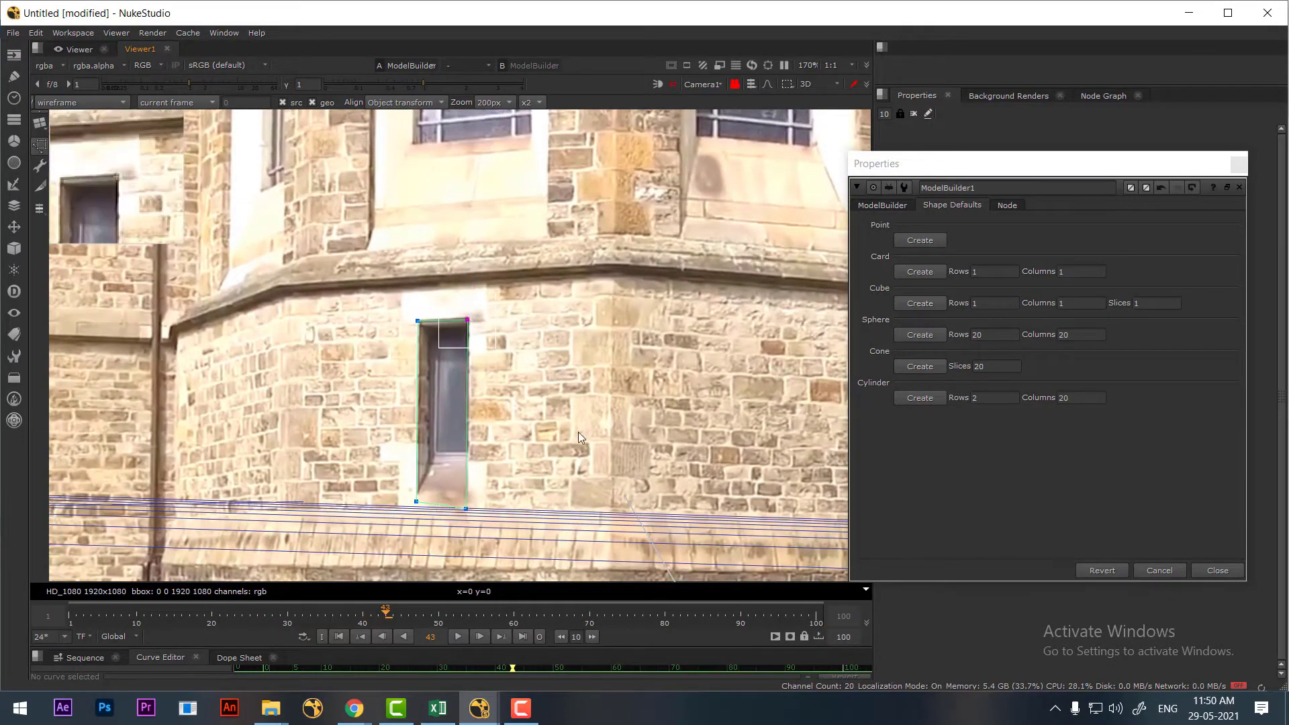
Step: Play on to frame 65 and align the card's two upper corners with the top of the narrow window
click(458, 637)
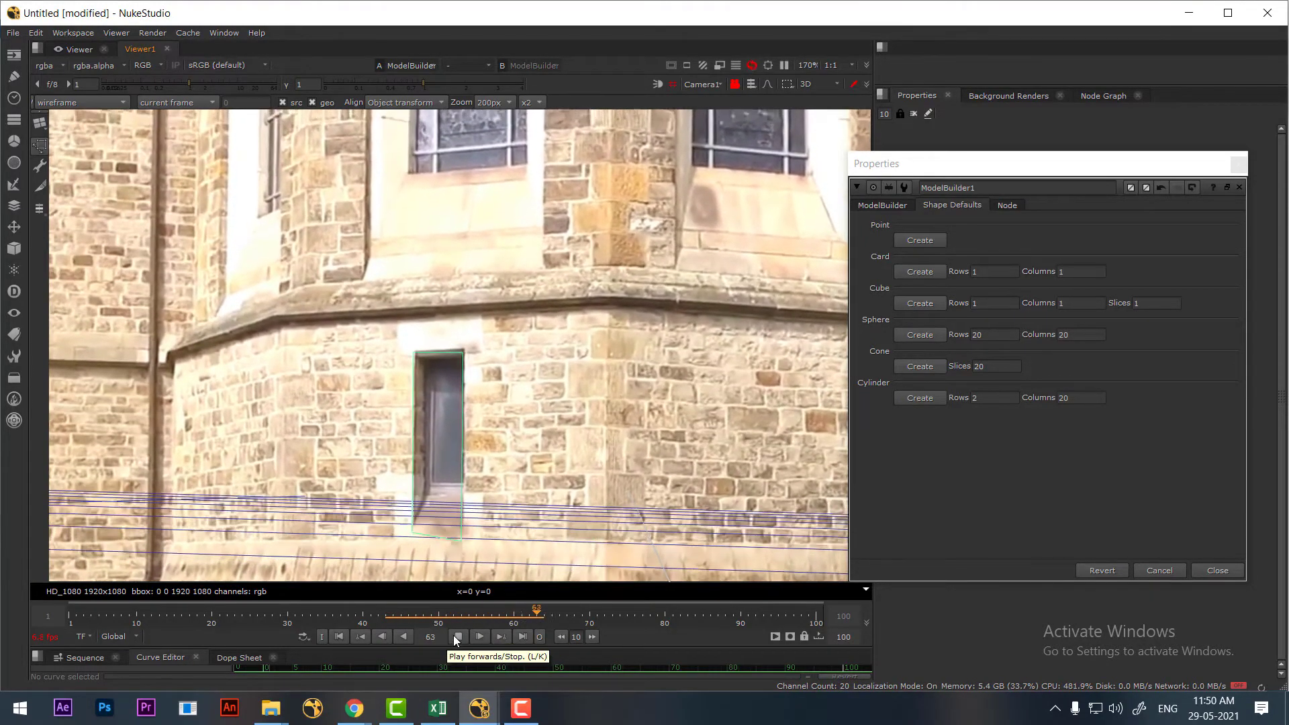
click(472, 636)
click(462, 355)
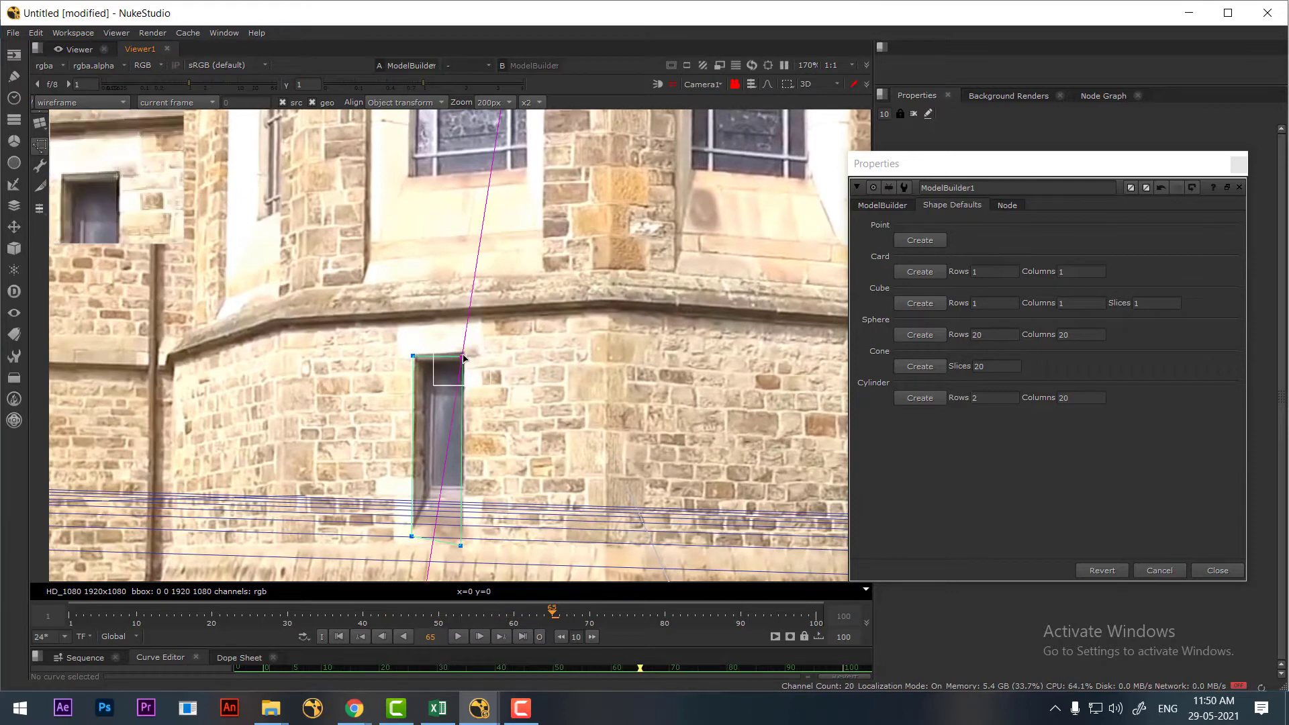
shift+click(414, 356)
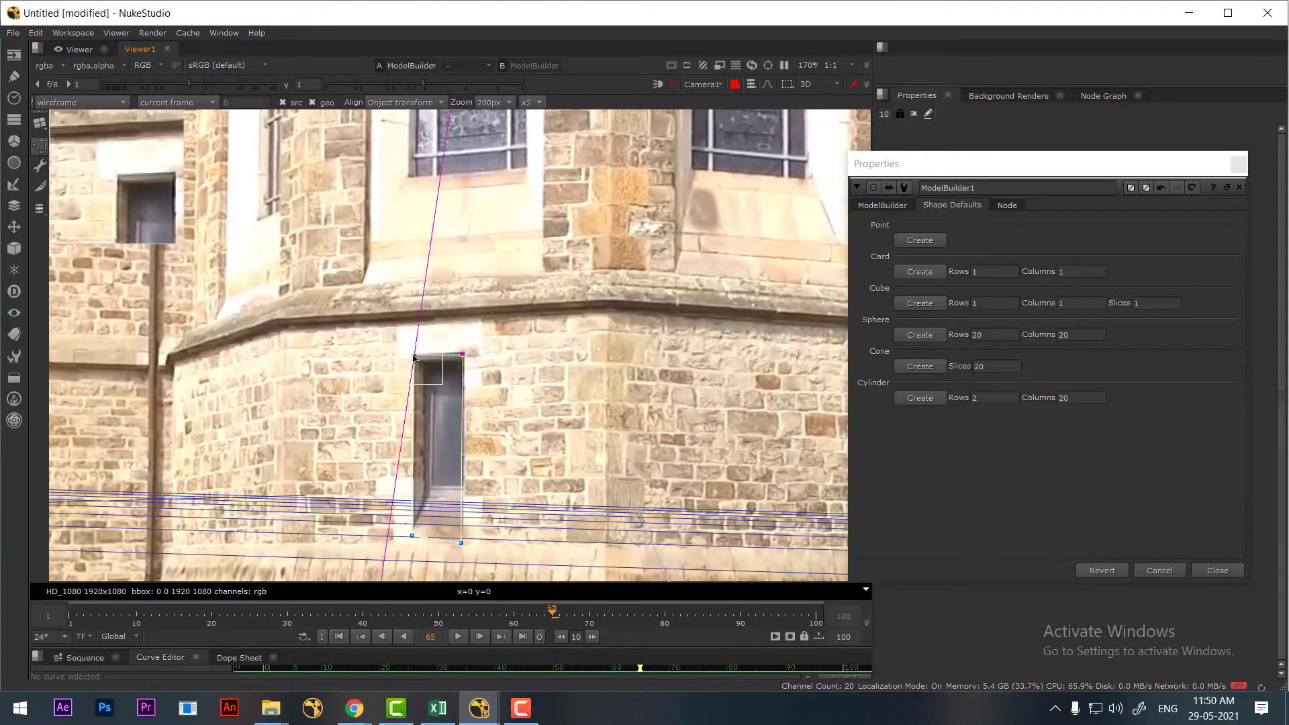
drag(462, 360, 489, 383)
Step: Play on to frame 81 and align the card's upper right corner with the window opening
key(l)
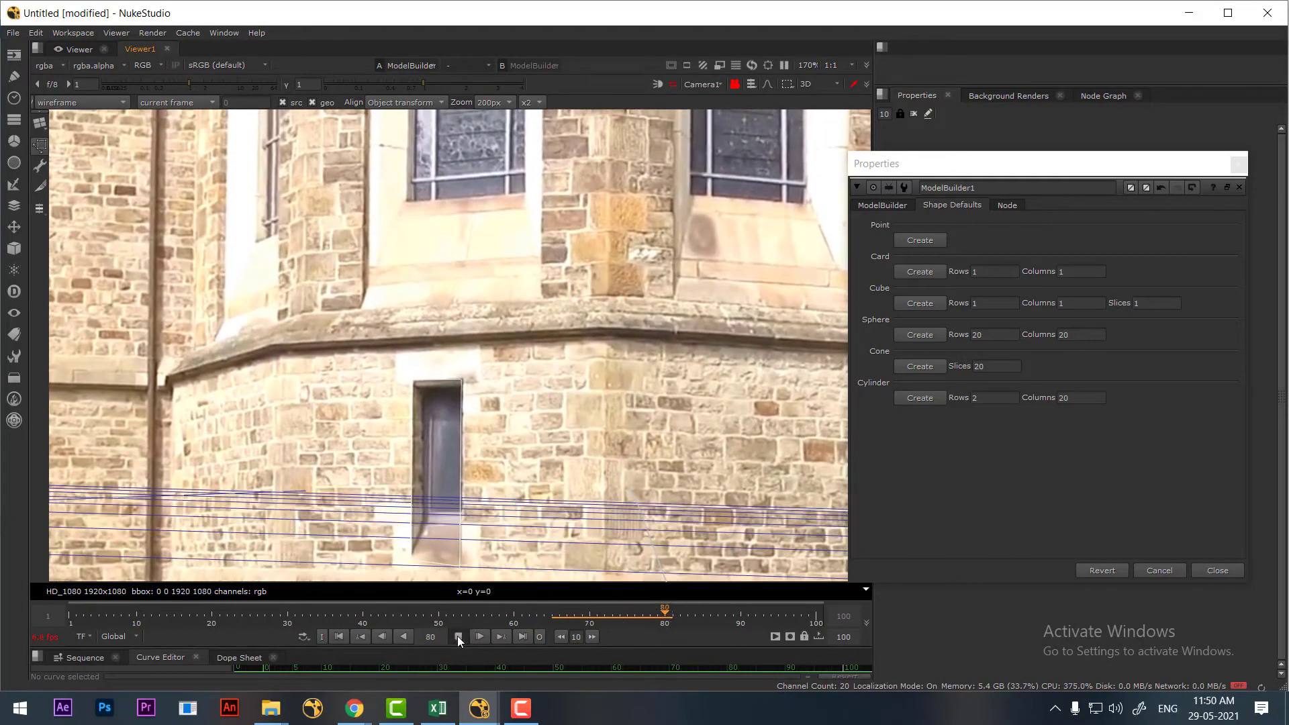
click(457, 636)
click(462, 380)
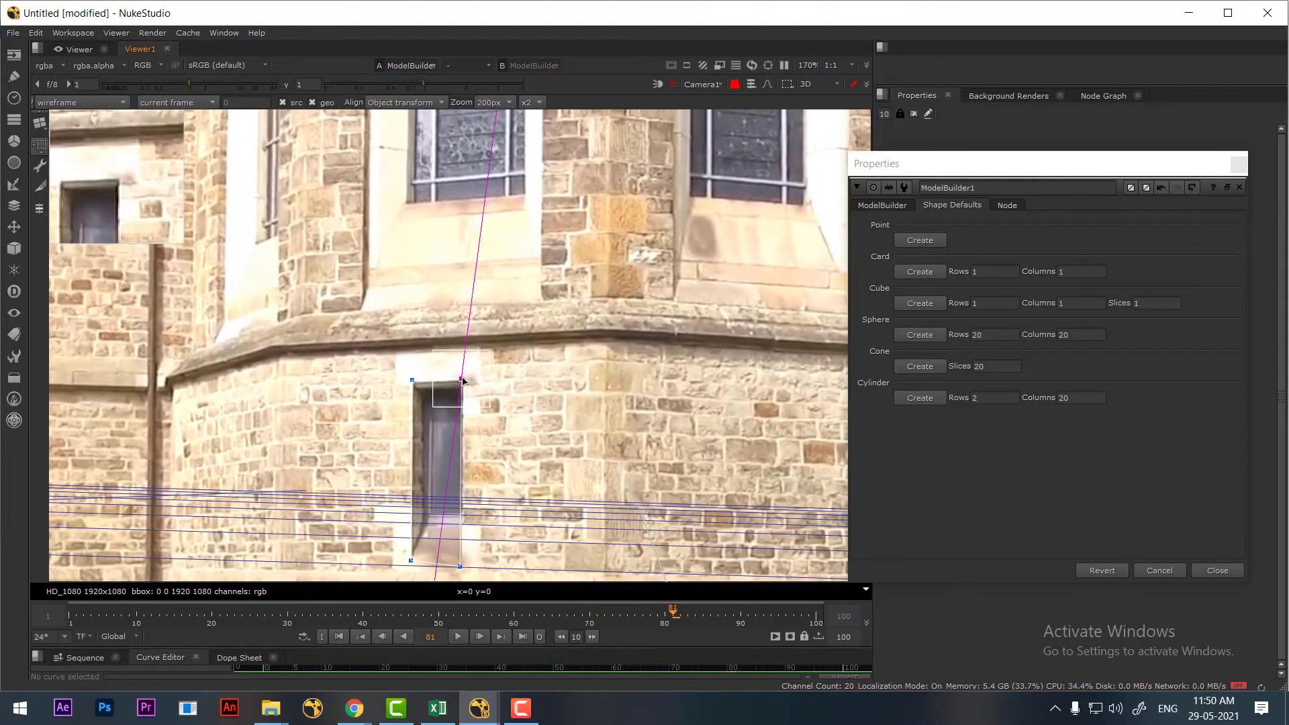
Step: Play the shot through to its end and over from the start to check the card stays on the window
click(460, 635)
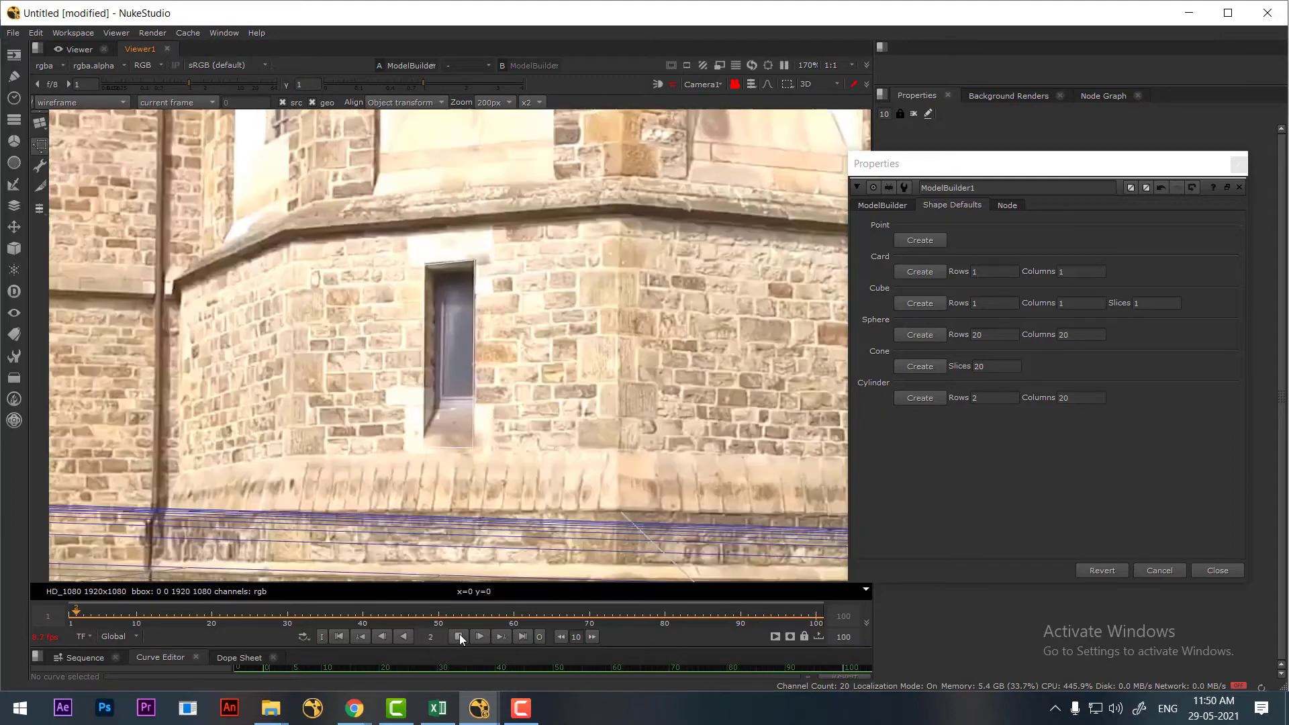
click(459, 636)
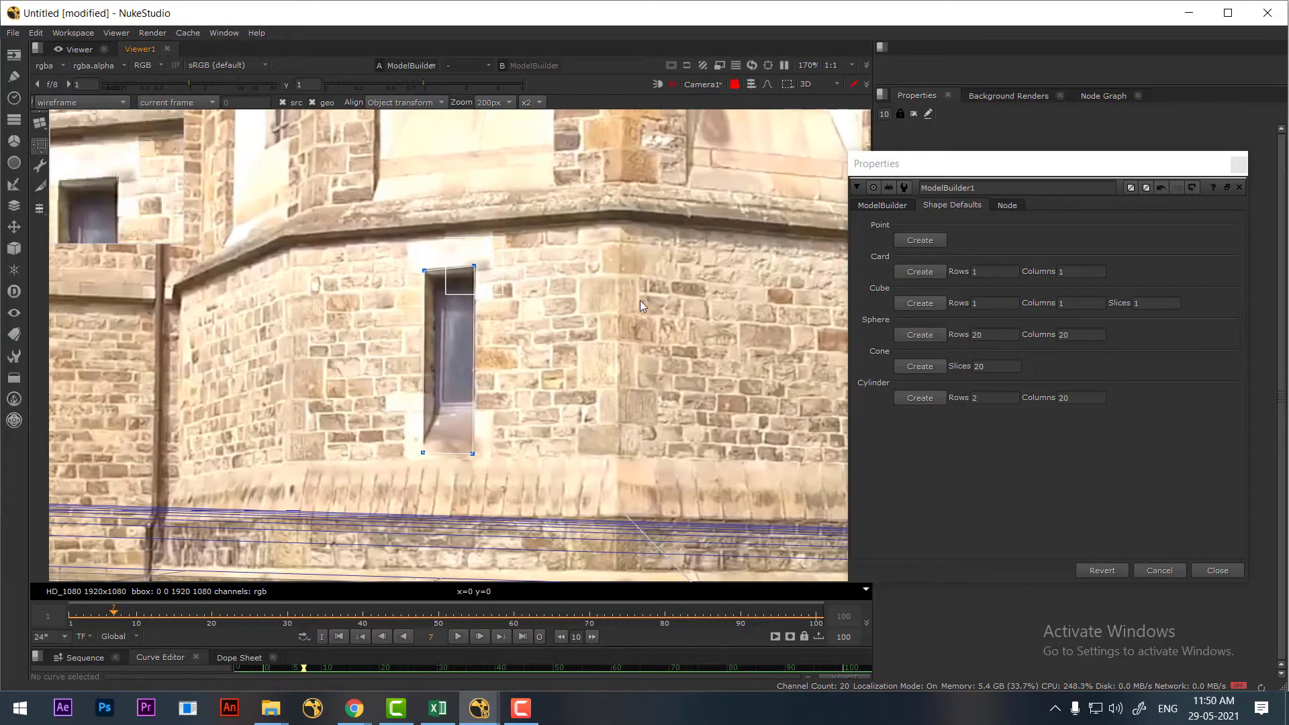
scroll(640, 296, down, 2)
middle_drag(619, 293, 582, 368)
scroll(582, 368, down, 1)
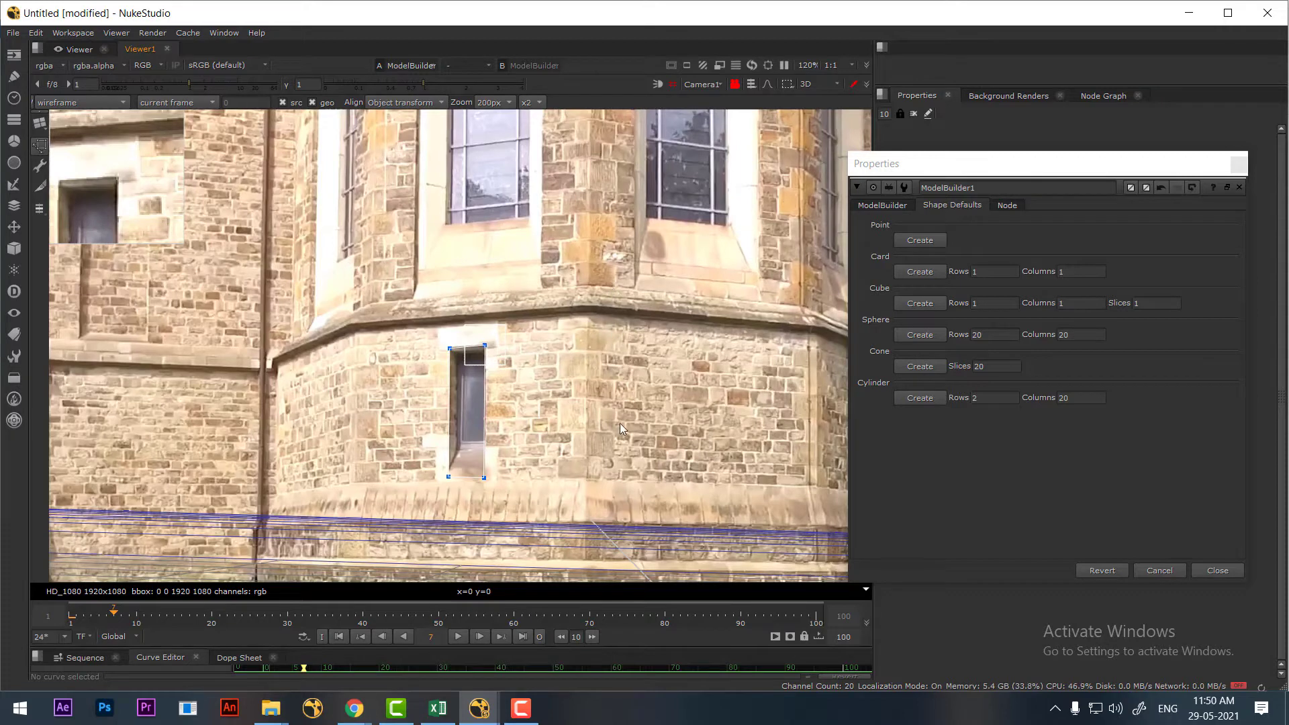
Step: Compare the 2D image with the 3D camera view and hide the ground grid in the 3D view
key(Tab)
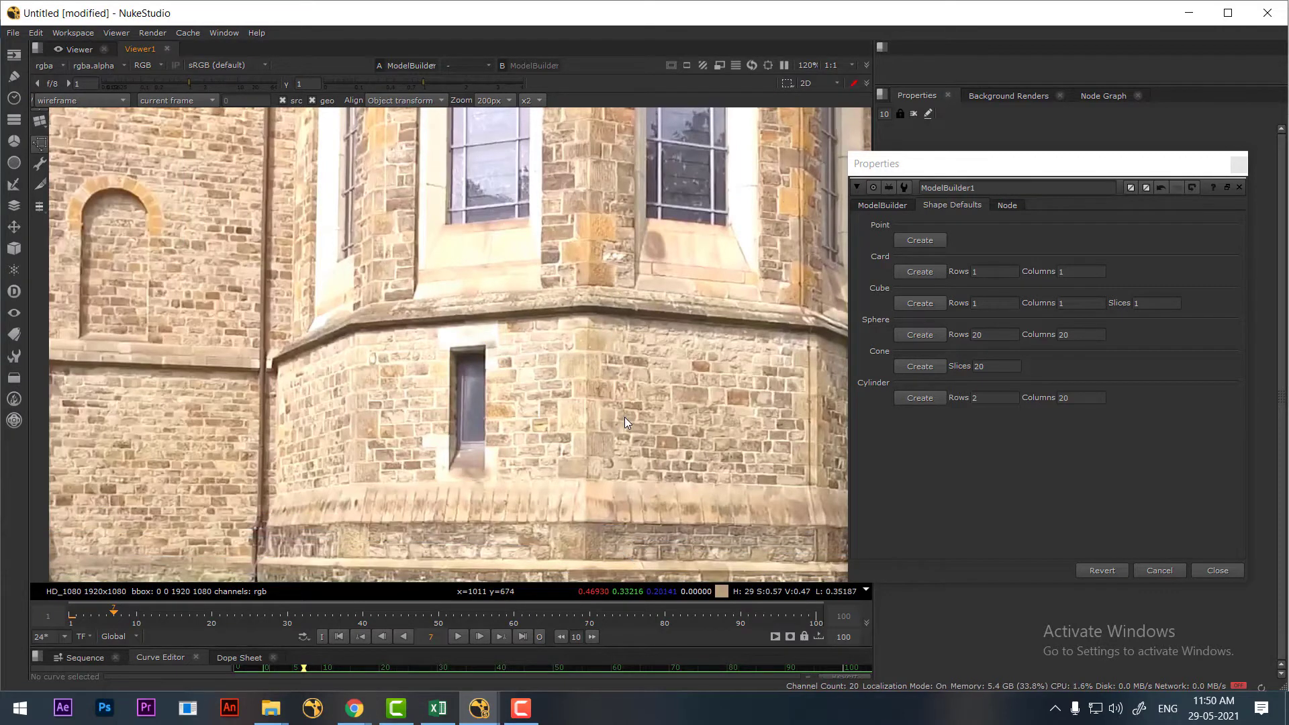
key(Tab)
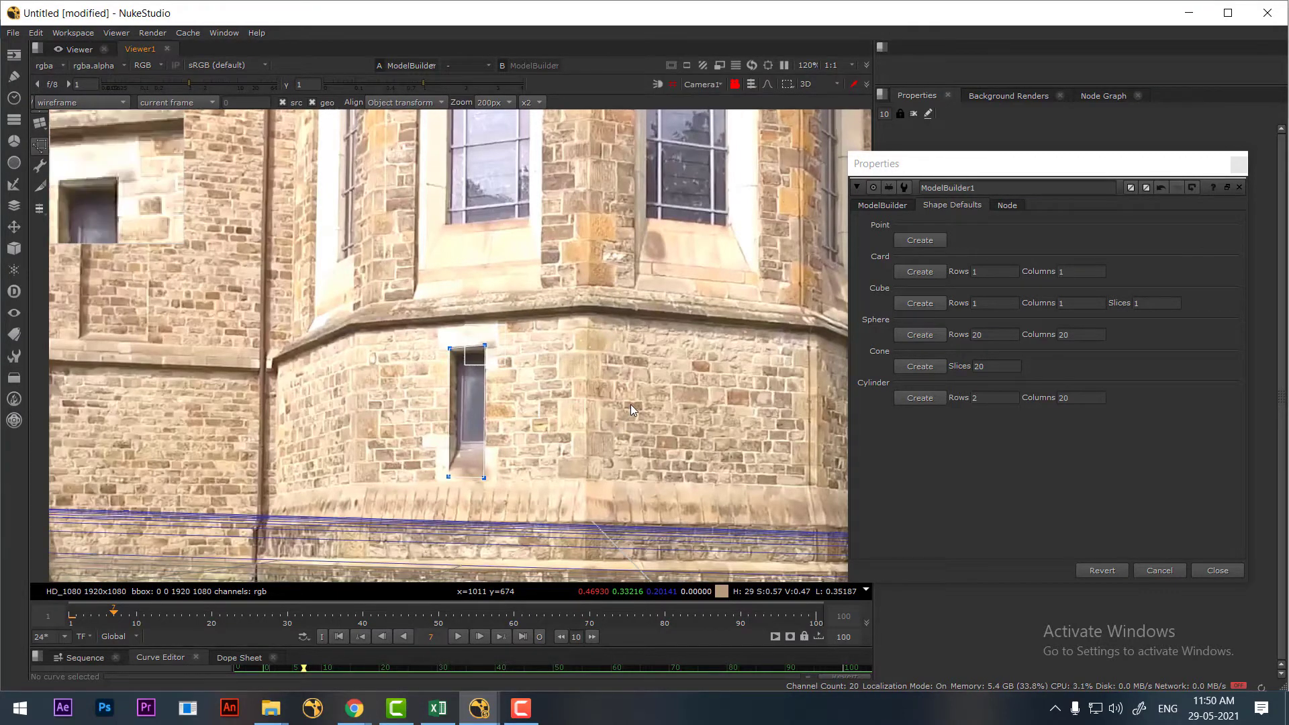
click(671, 84)
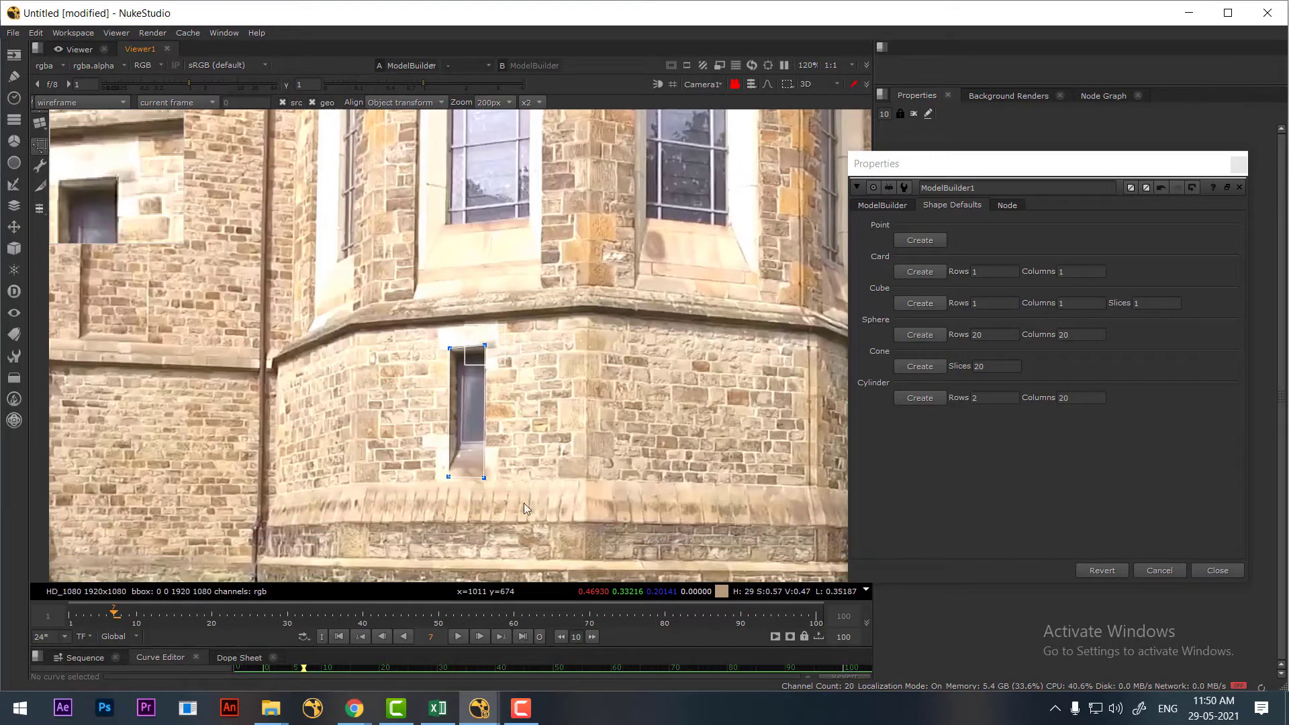
Step: Set ModelBuilder's default card shape to 4 rows and 4 columns
click(881, 206)
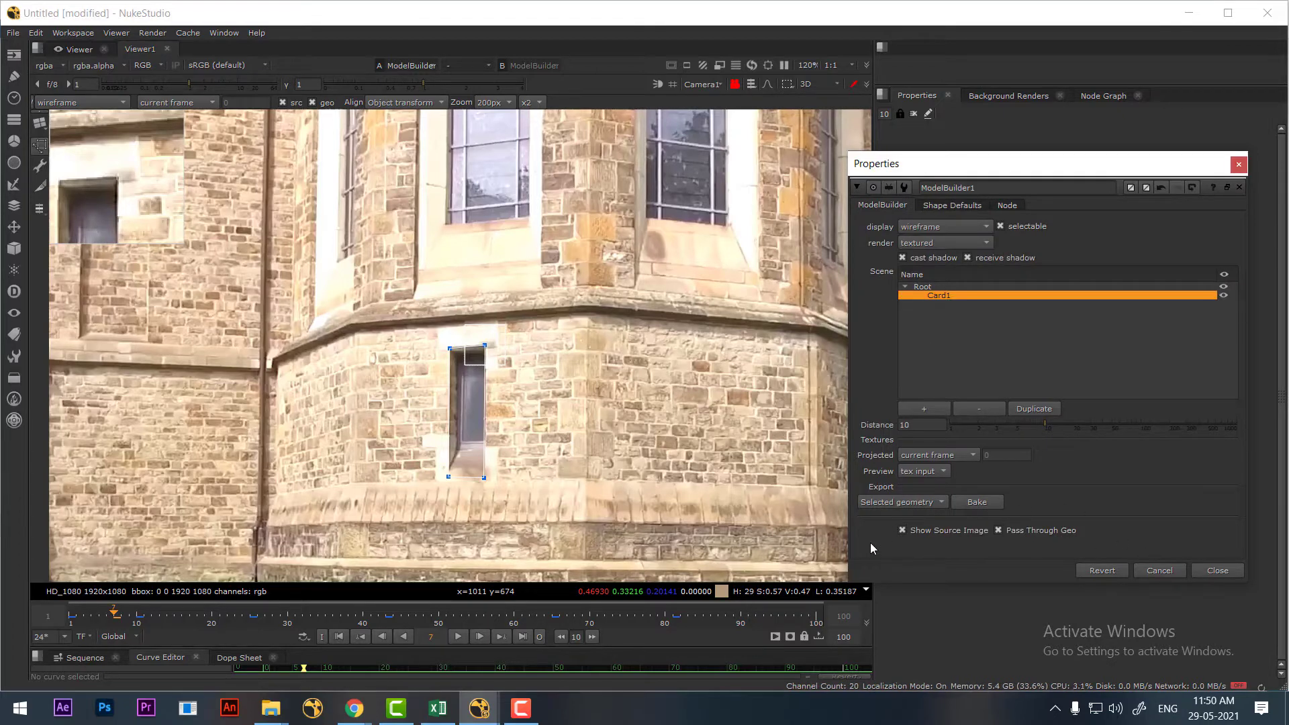
click(951, 205)
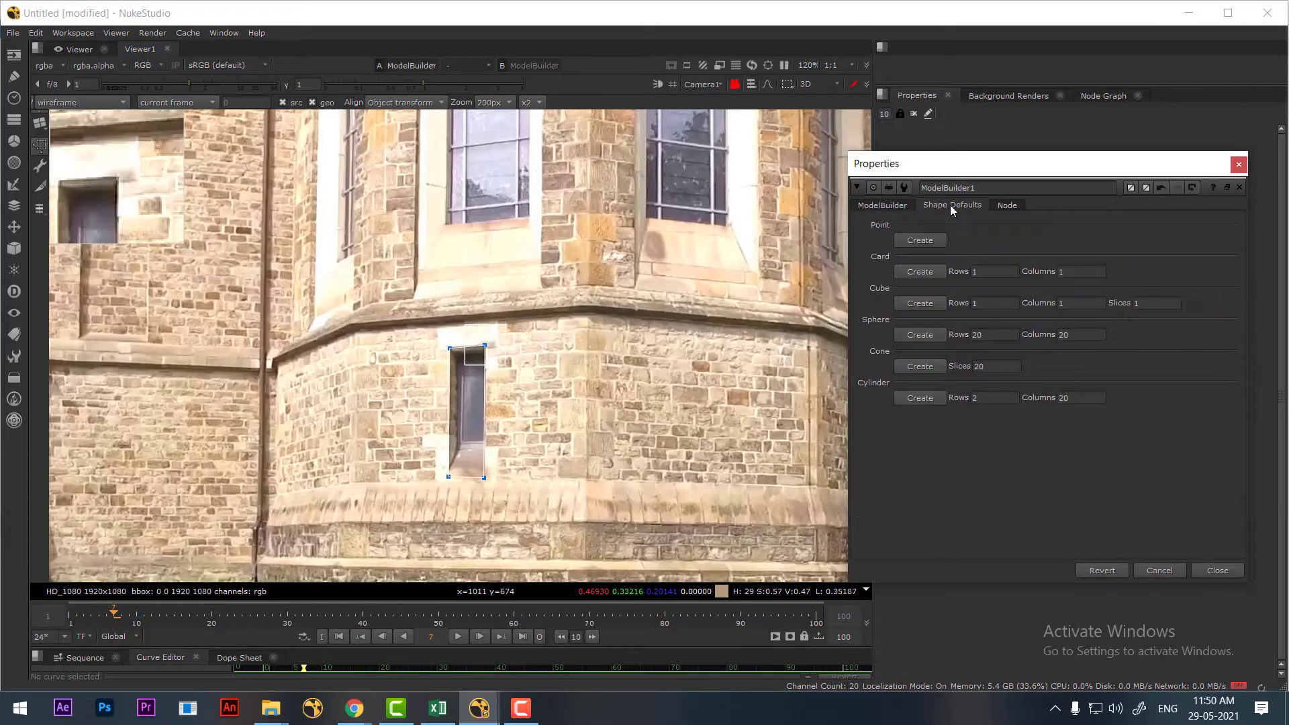
click(1009, 270)
text(4)
key(Tab)
text(4)
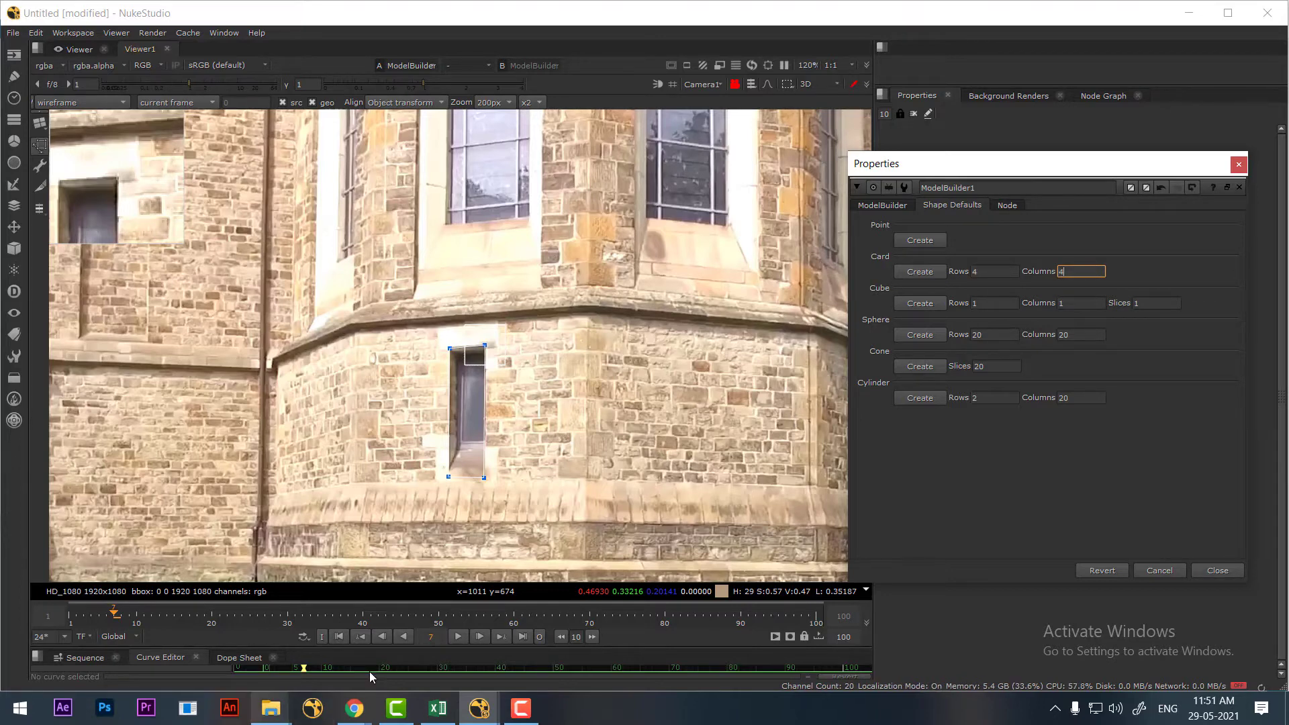
Step: At frame 1, create a card over the church's angled wall and move its upper right corner to the stone ledge's corner
click(337, 636)
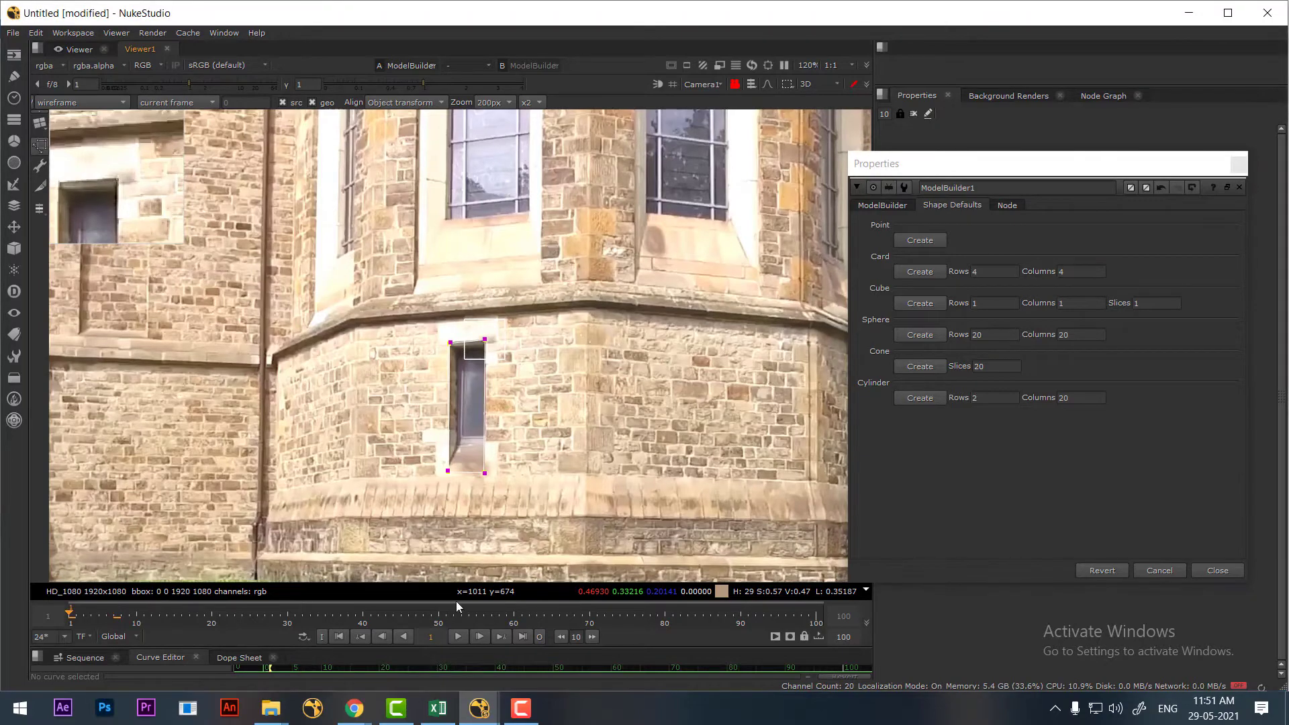
click(916, 270)
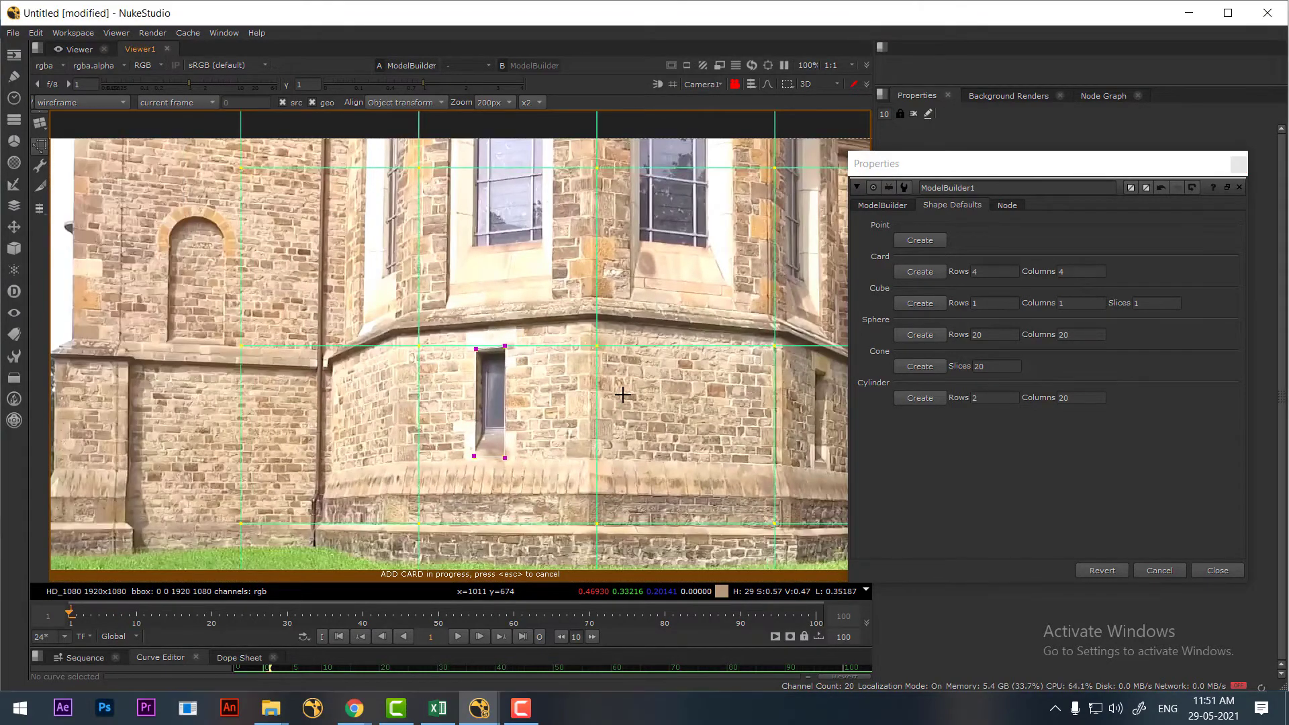
click(537, 213)
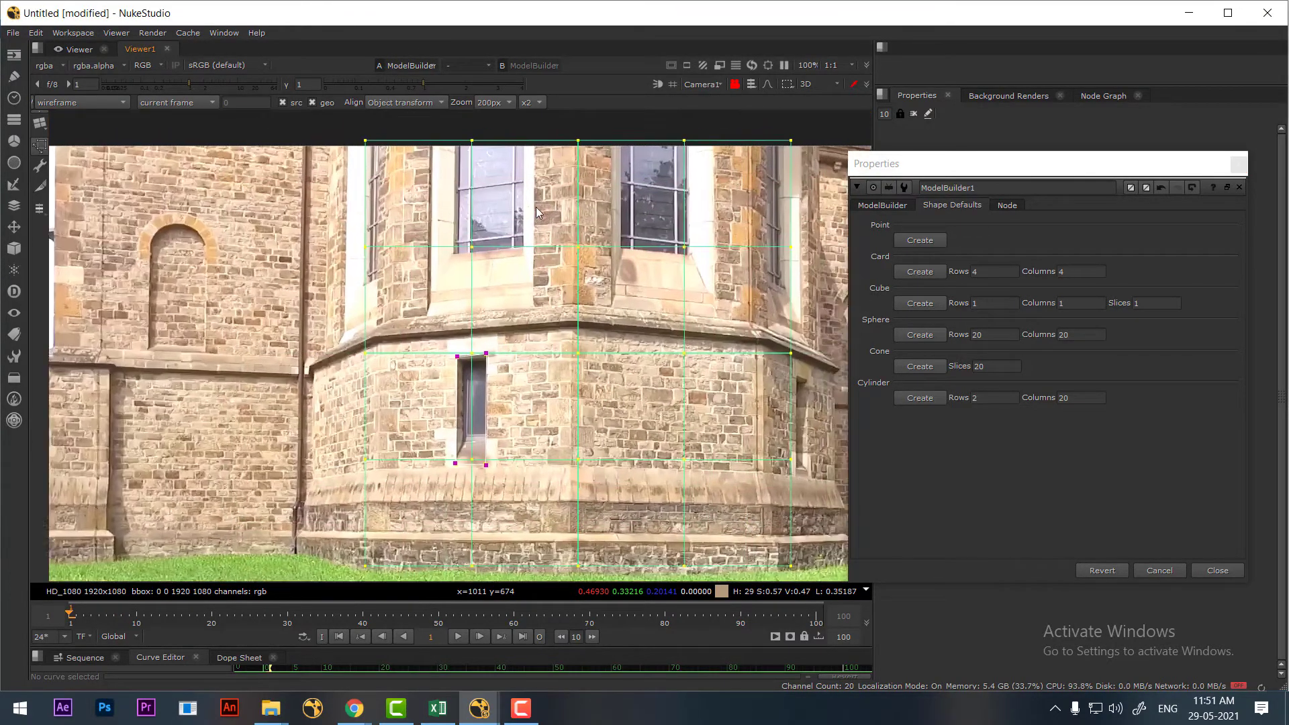
middle_drag(537, 214, 409, 216)
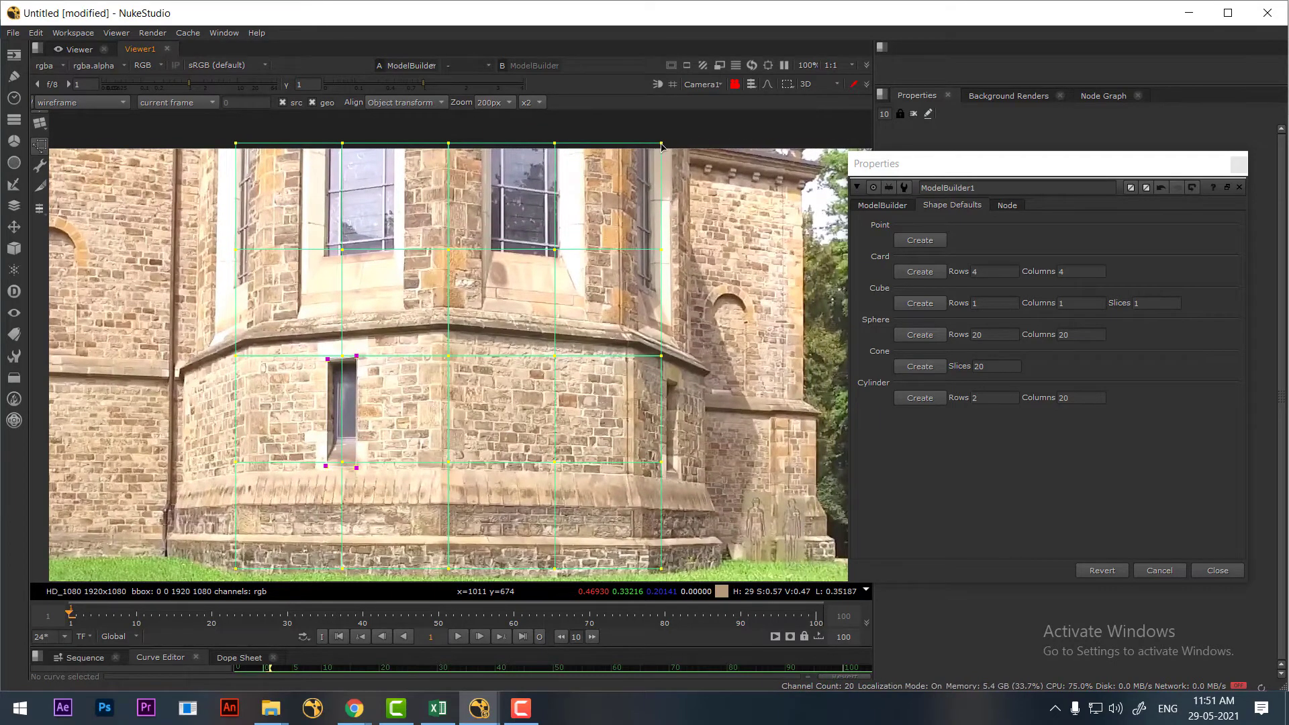
drag(661, 146, 628, 348)
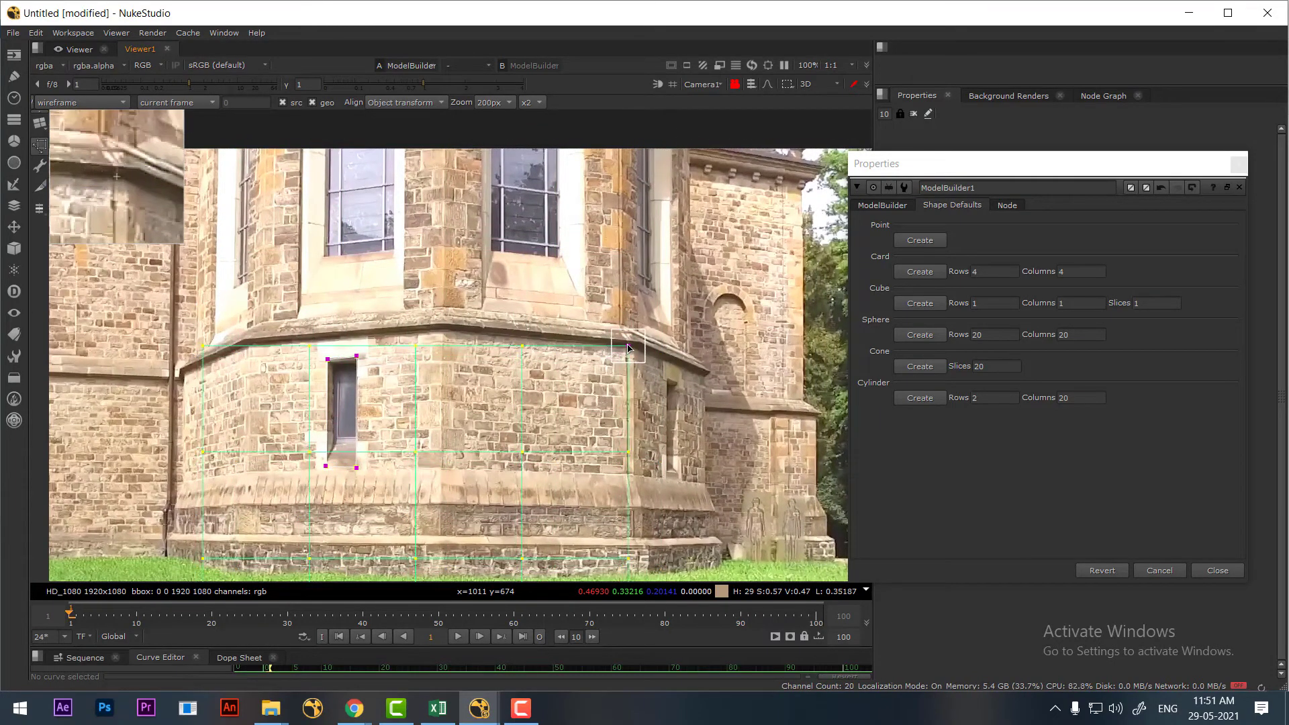
Step: At frame 1, move the wall card's remaining three corners to fit the angled wall between the stone ledge and the sloped base
drag(202, 350, 446, 332)
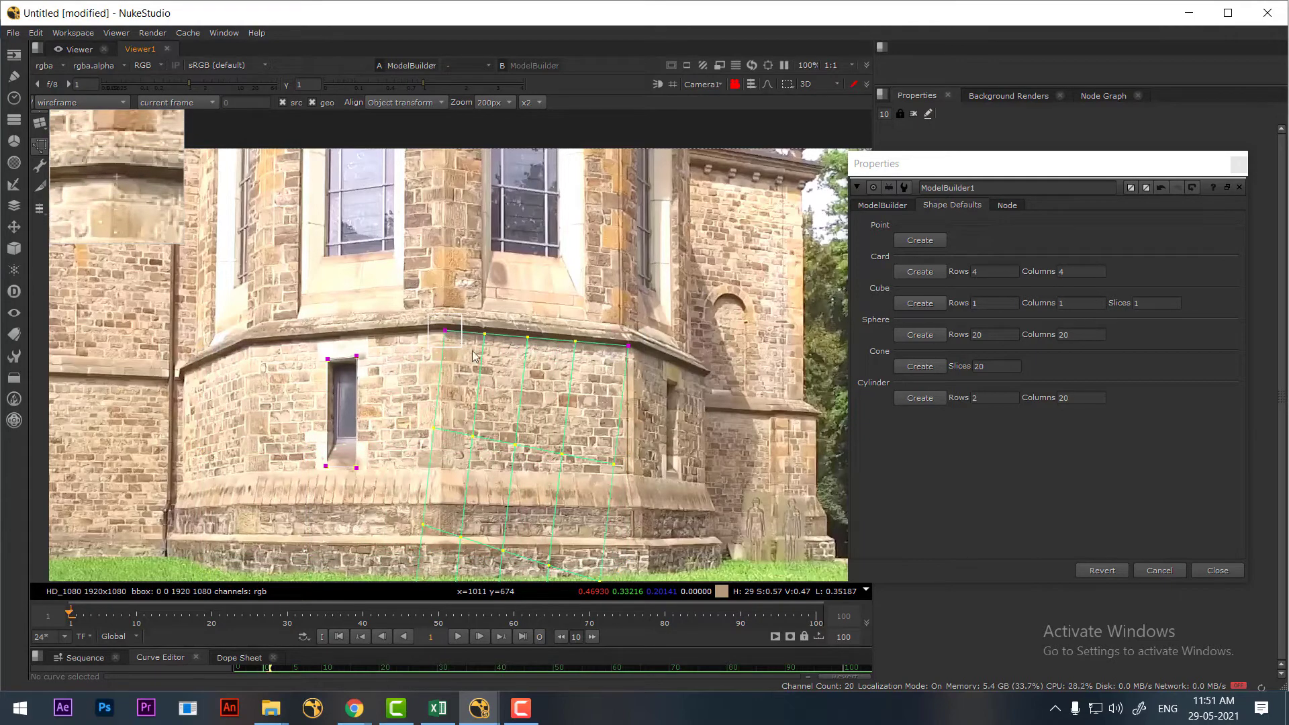
middle_drag(474, 356, 571, 236)
scroll(578, 470, down, 3)
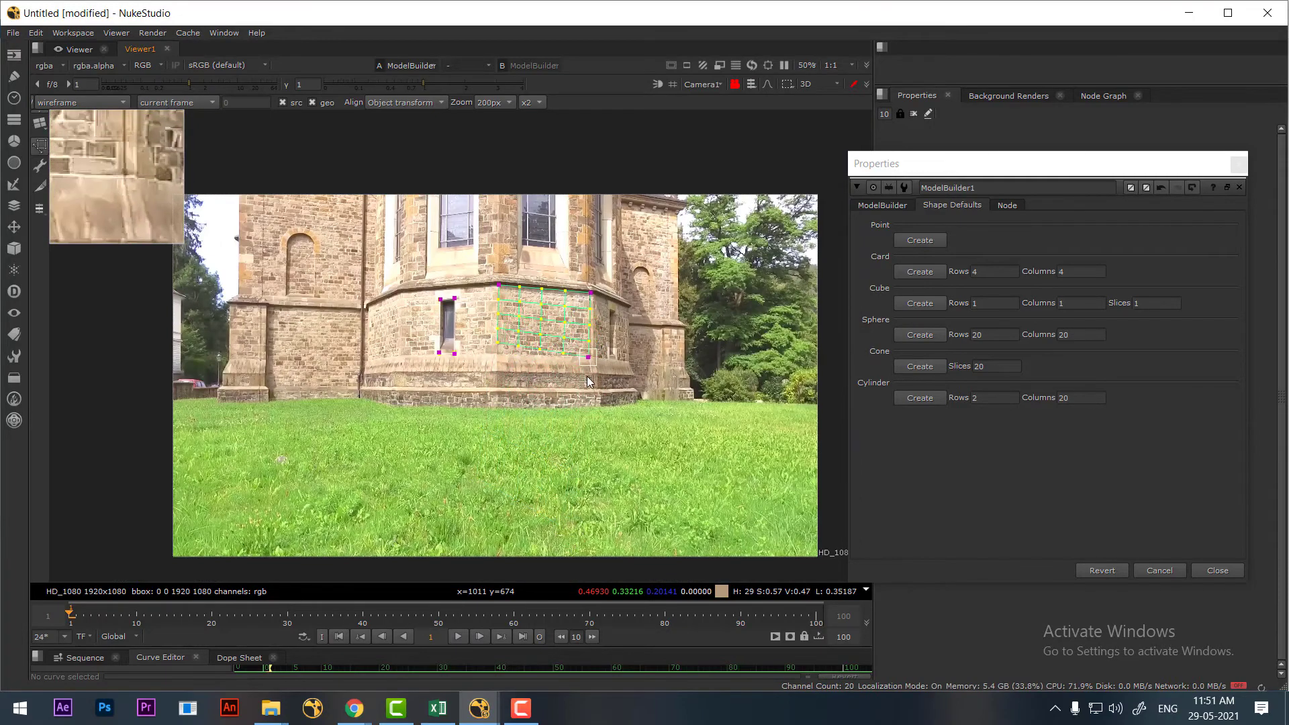
scroll(608, 376, up, 5)
drag(570, 358, 578, 358)
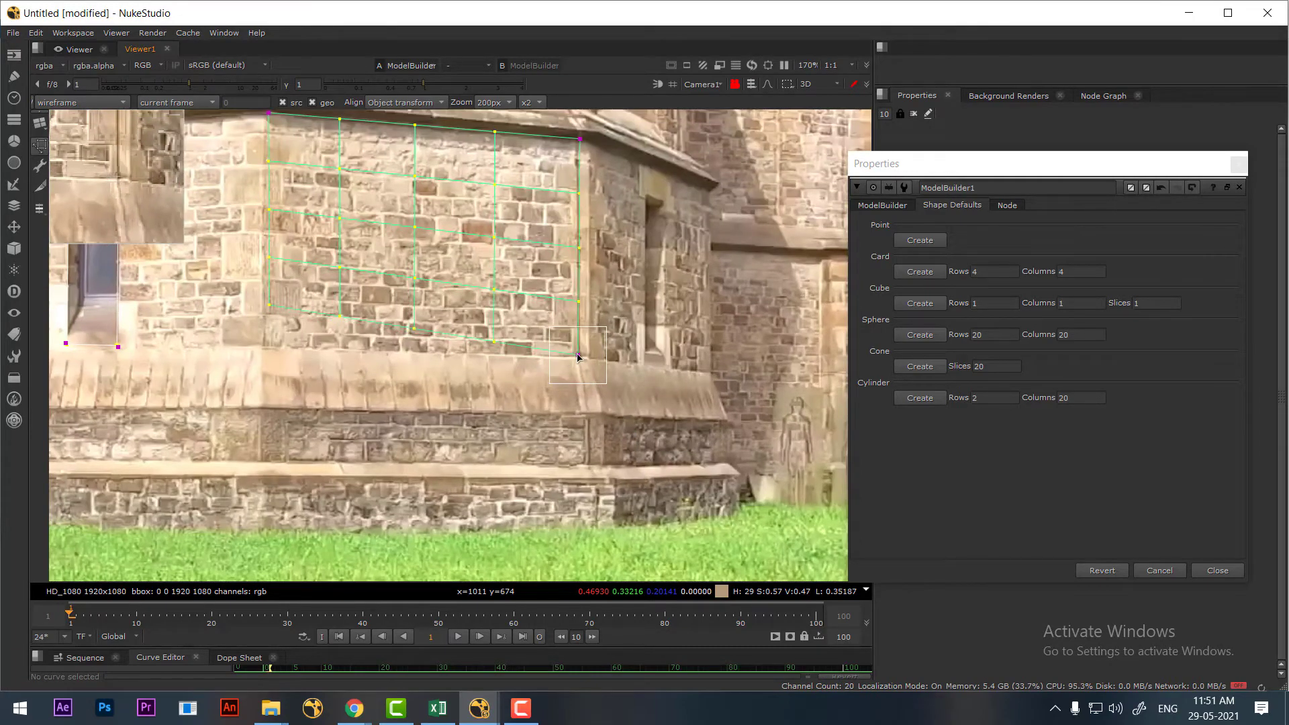
drag(270, 307, 264, 352)
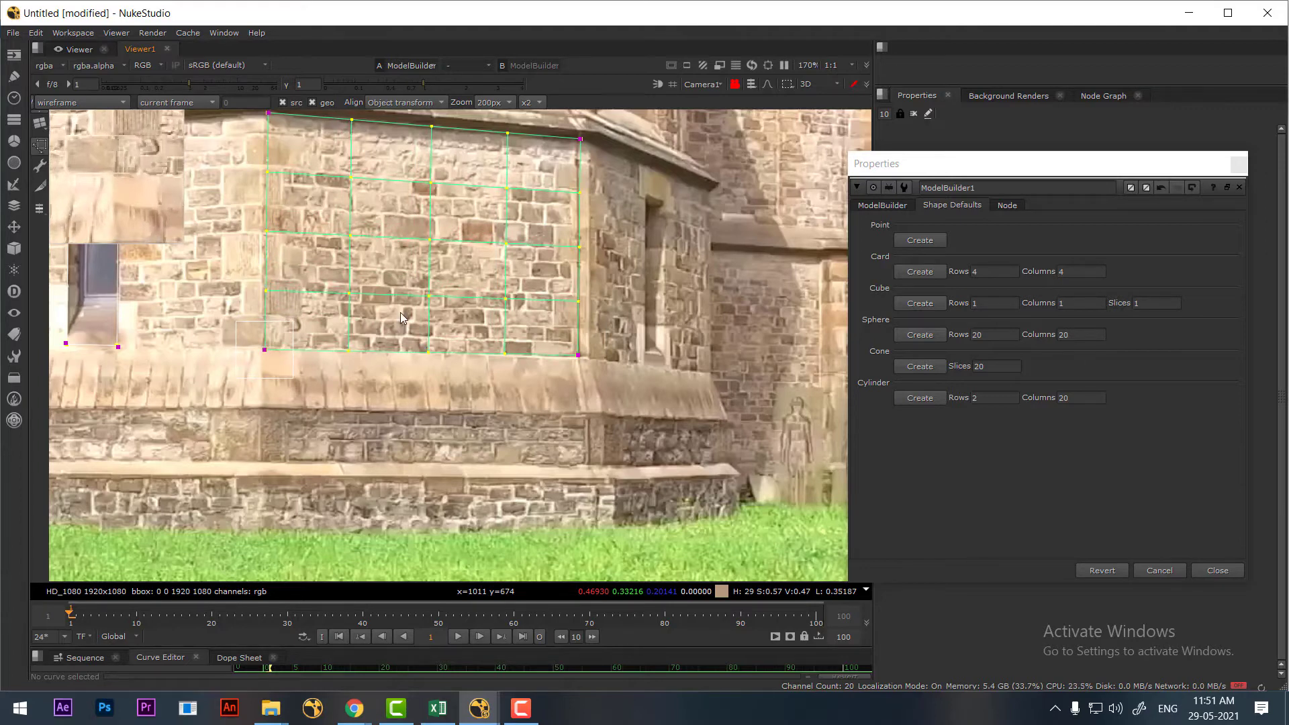
middle_drag(401, 317, 449, 431)
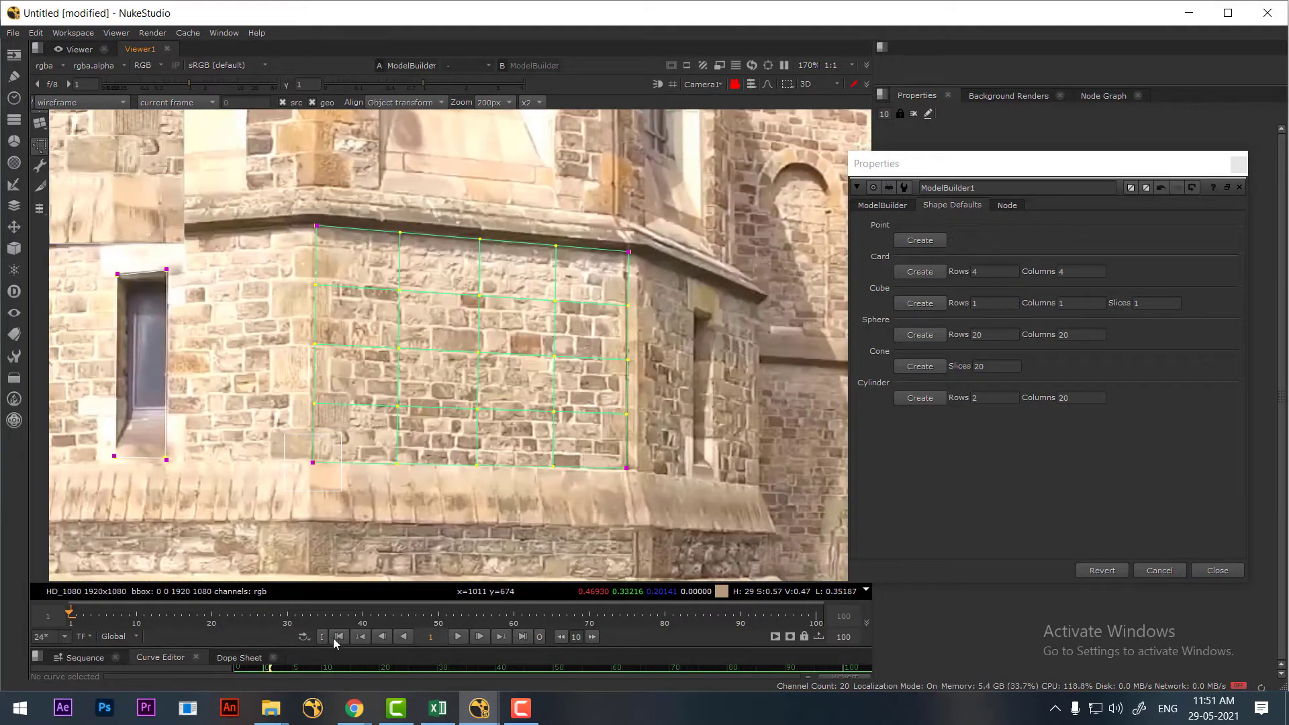
Step: Play the shot to frame 9, select the whole wall card and shift it down onto the wall's edges
click(458, 636)
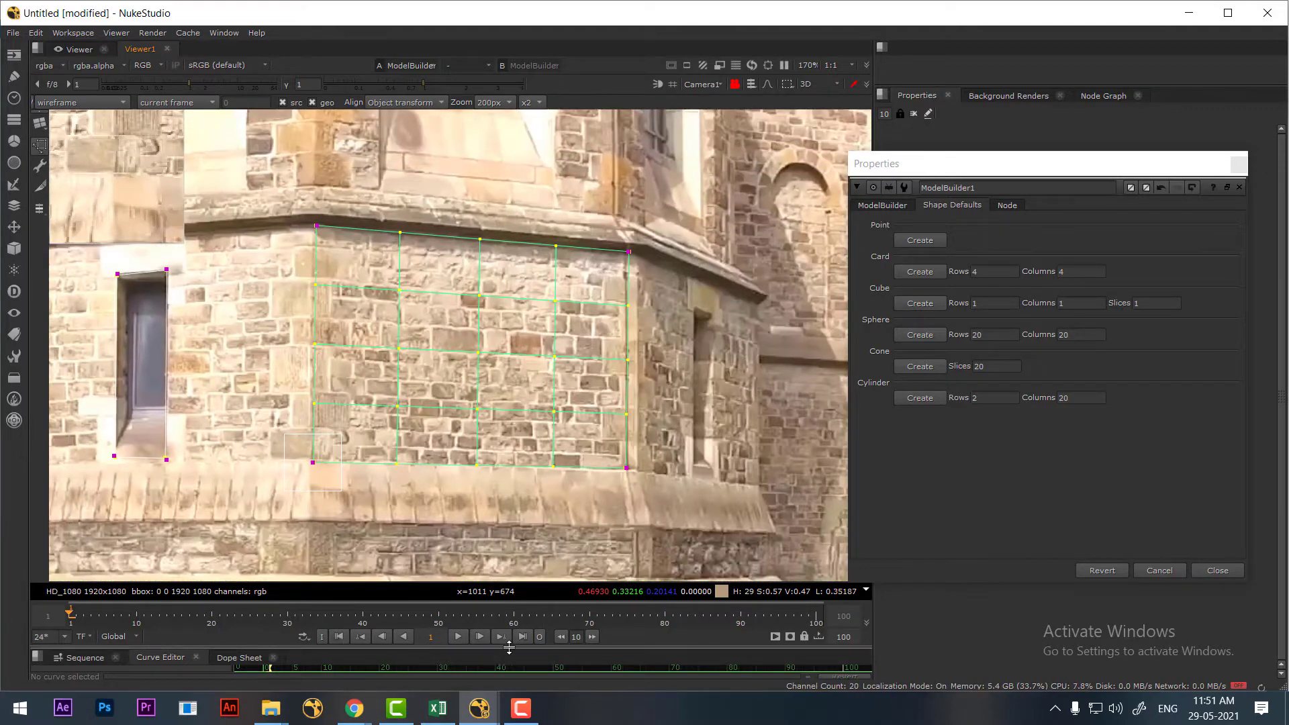
click(457, 636)
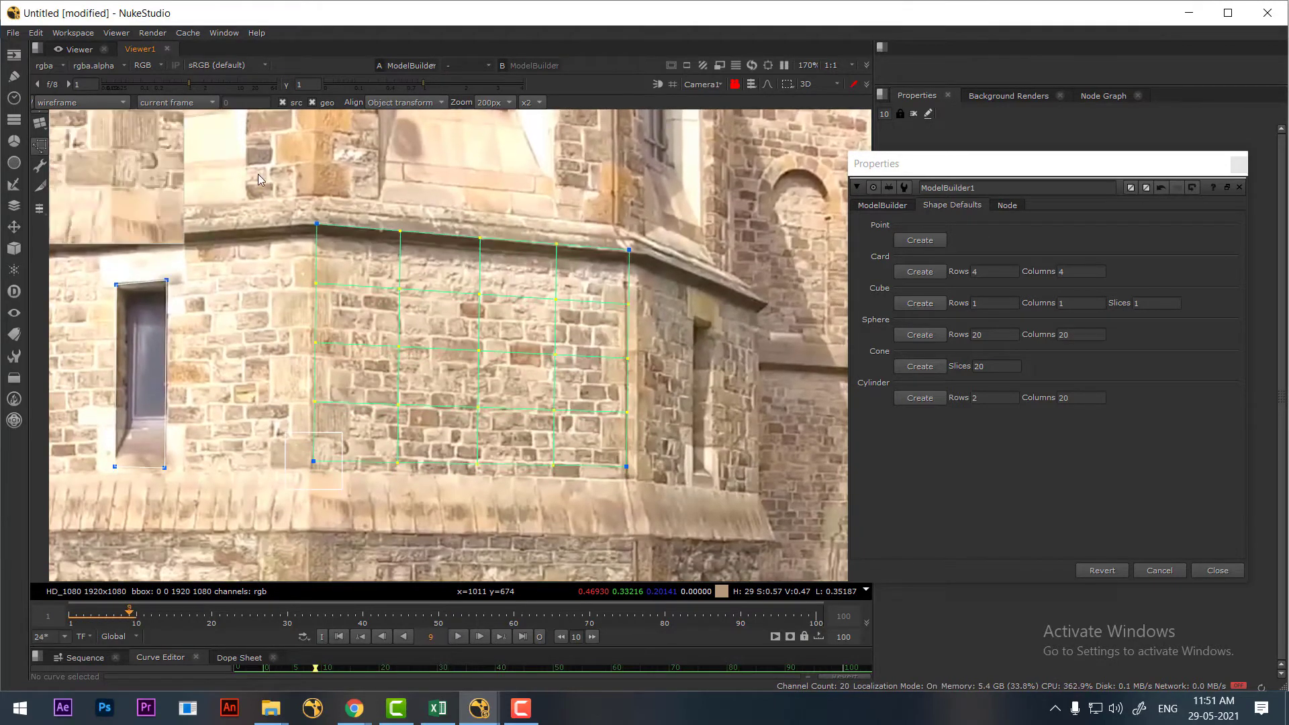
drag(273, 169, 721, 522)
drag(629, 470, 629, 480)
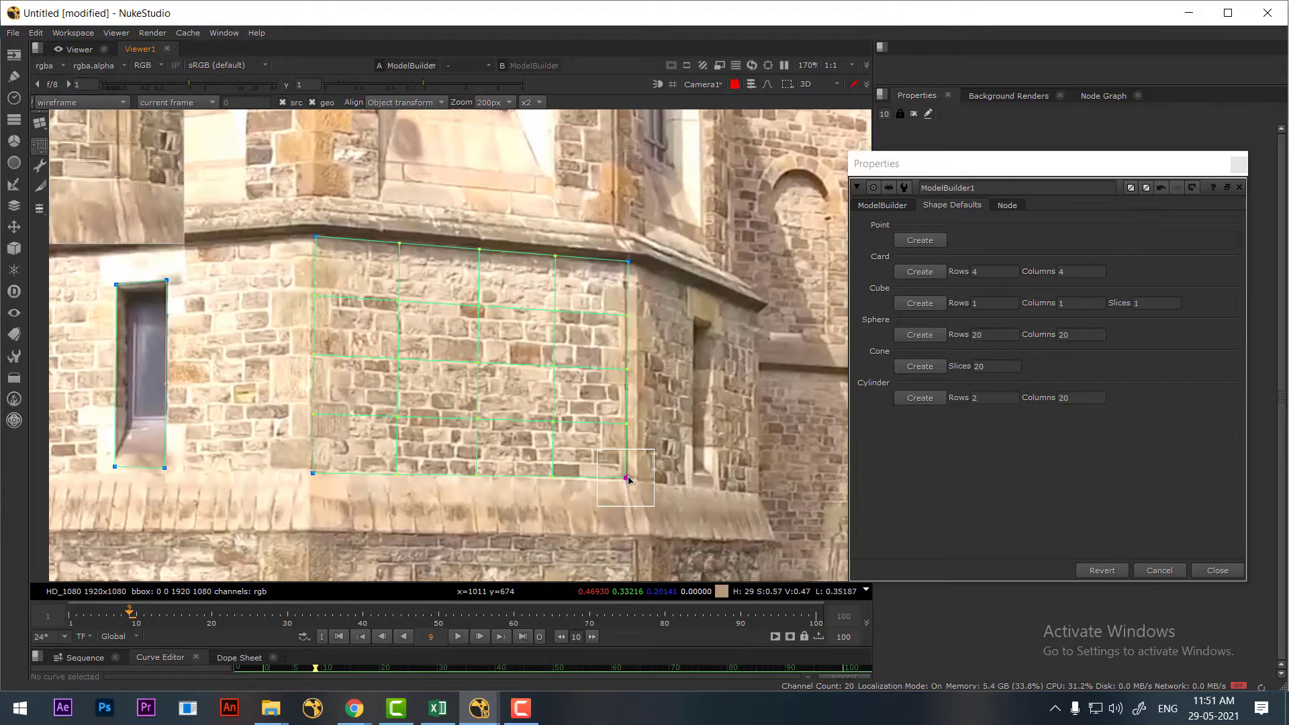
Step: Play the shot on, stopping at frames 31 and 48 to nudge the wall card back onto the wall's edges
click(458, 637)
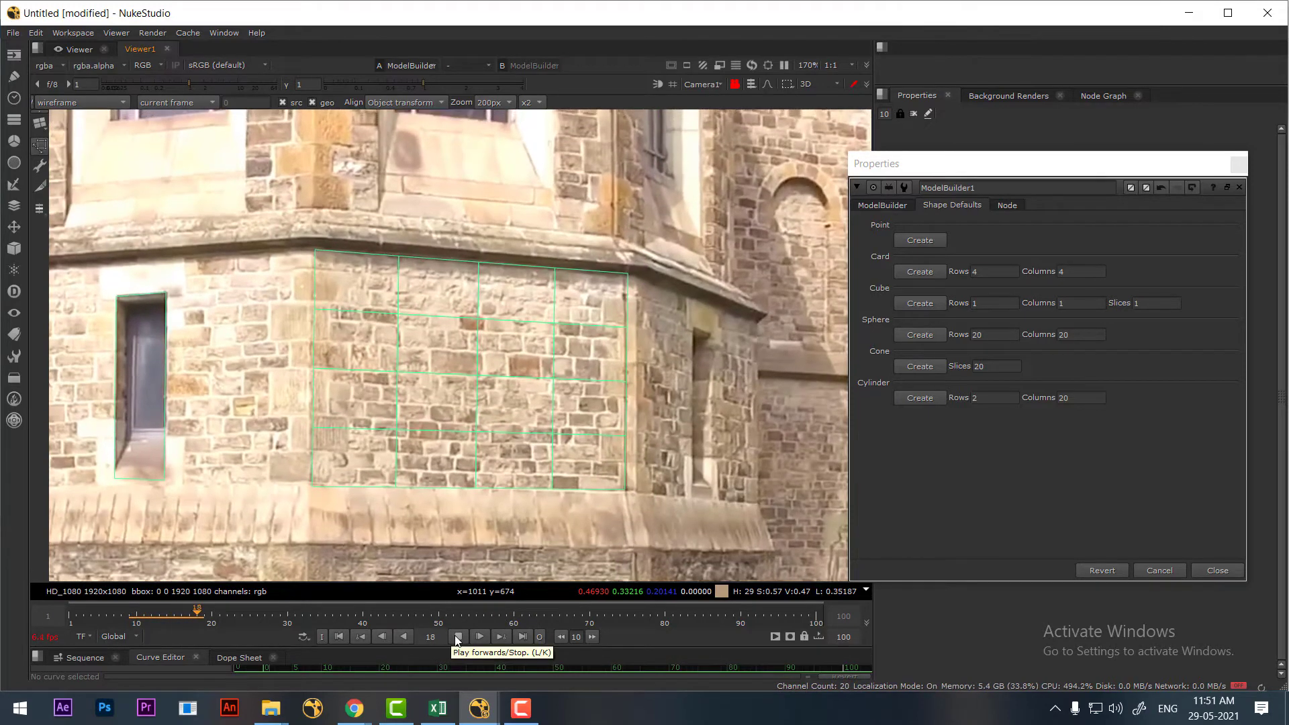
click(458, 637)
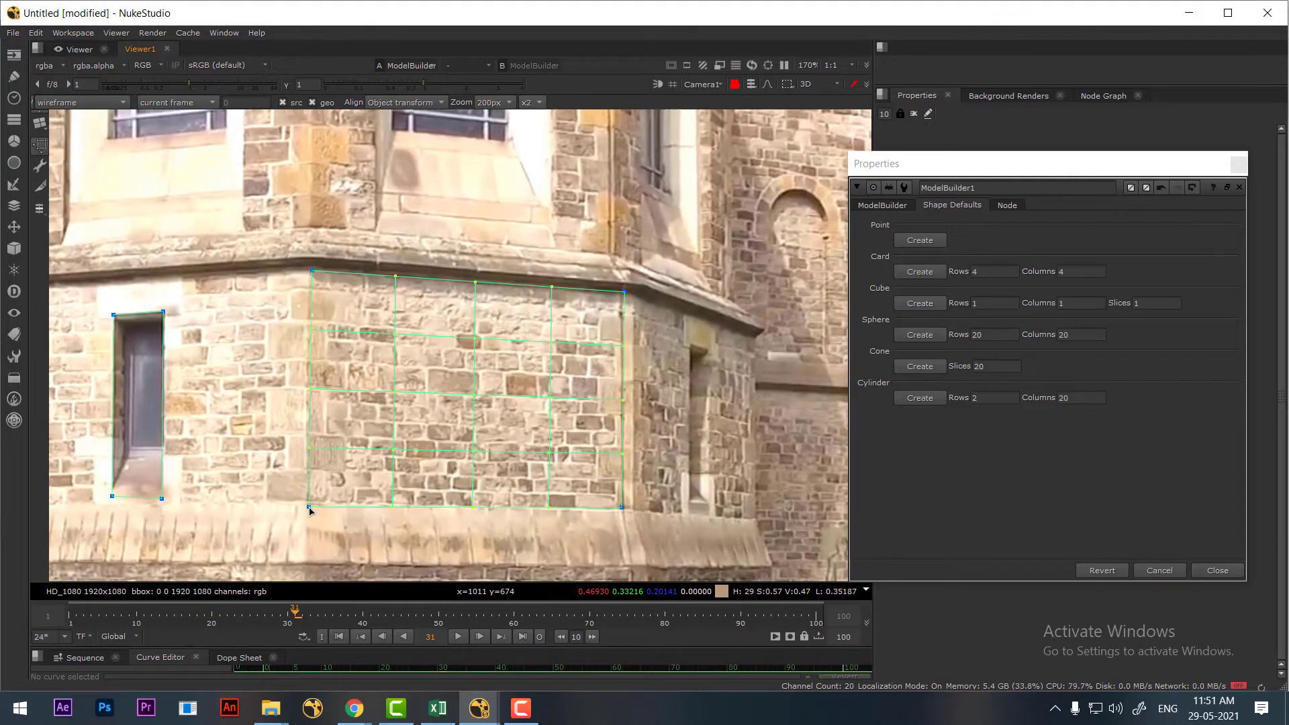
drag(308, 506, 309, 502)
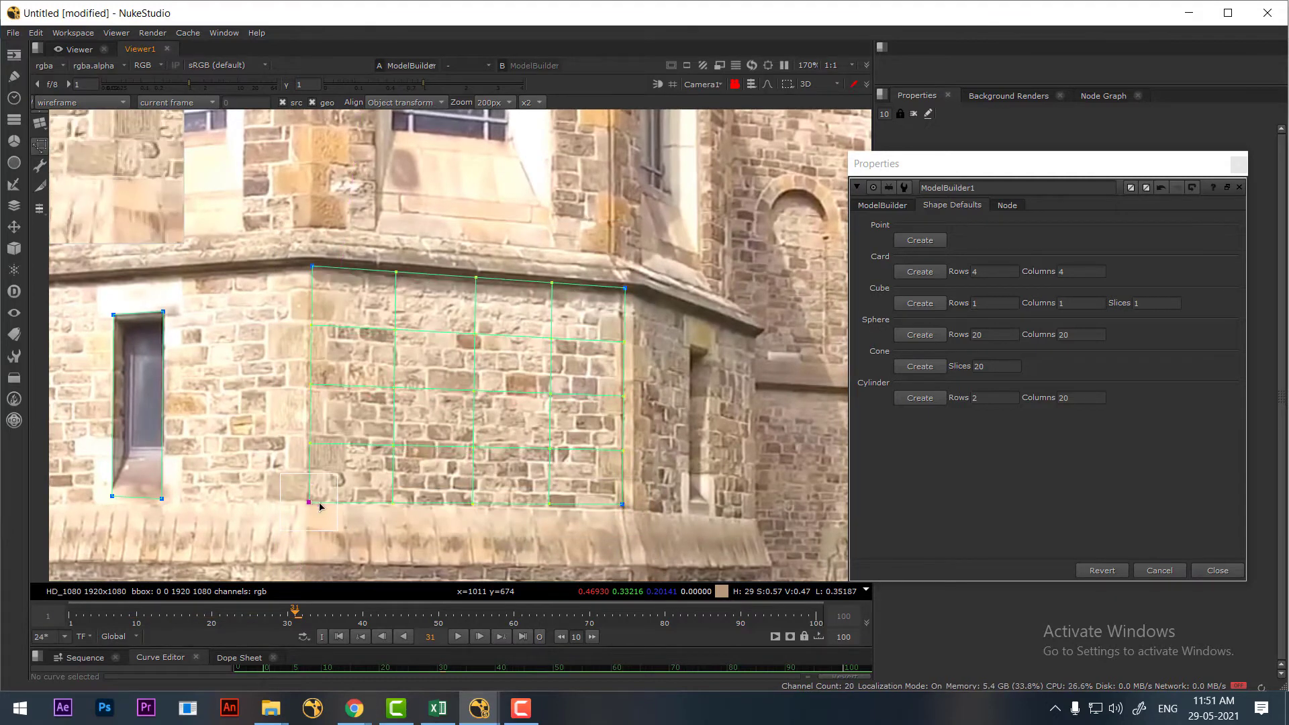
click(456, 636)
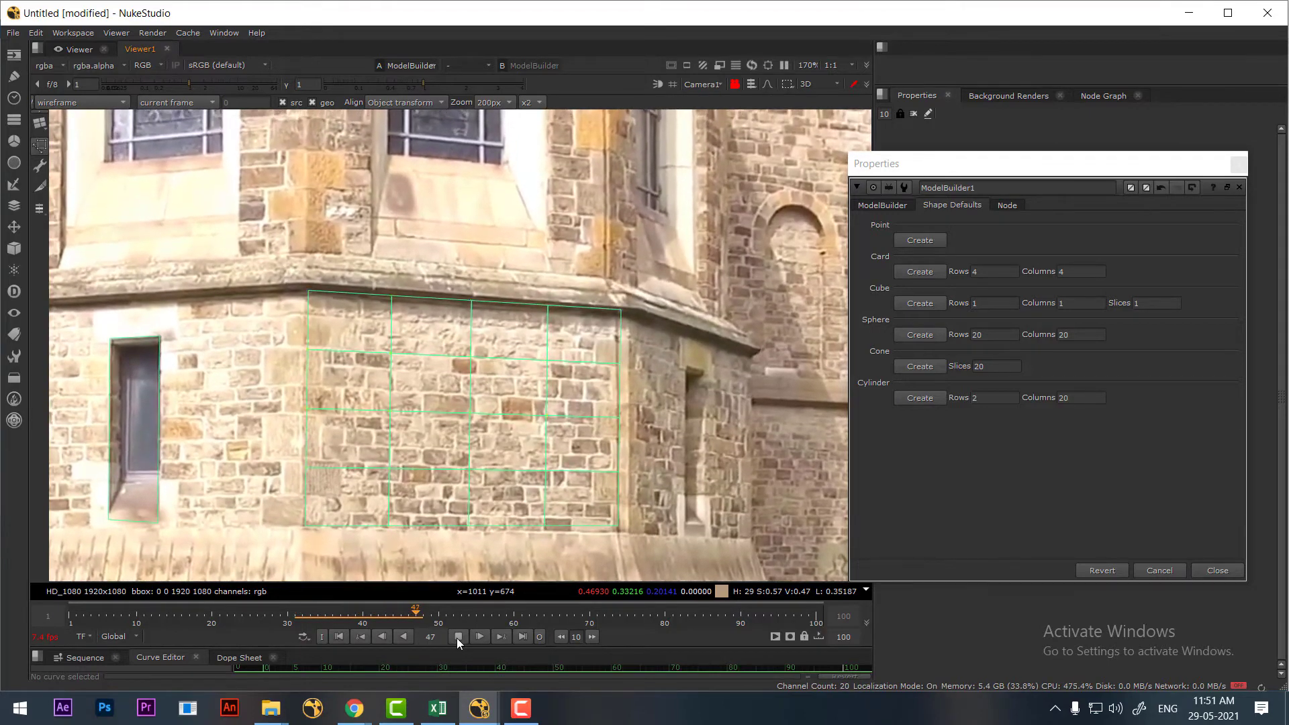
click(457, 637)
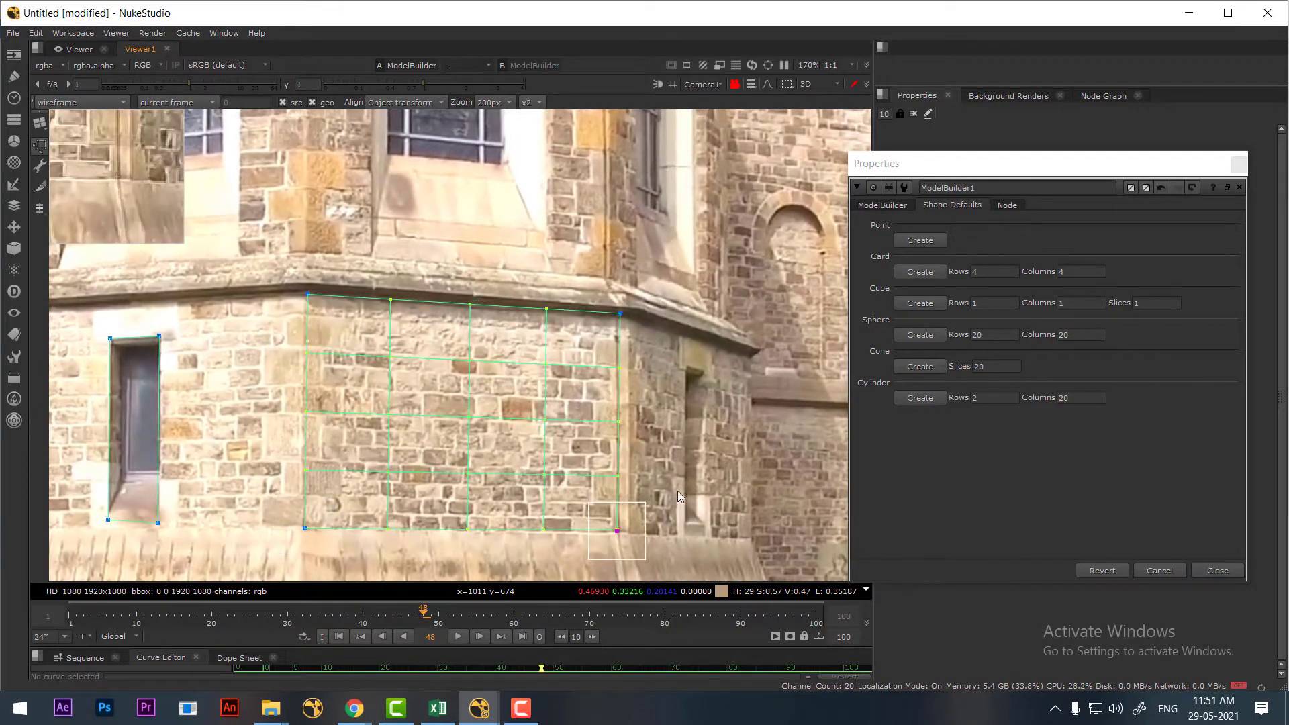
click(618, 530)
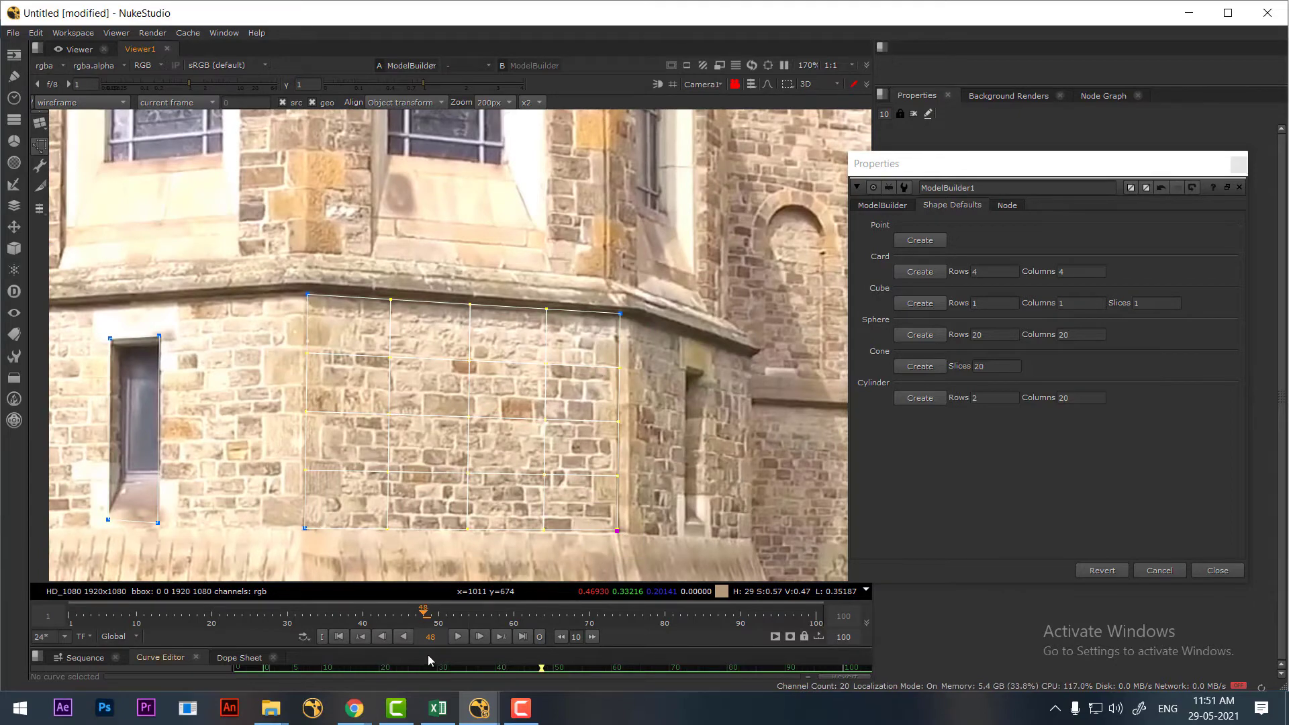
Step: Play the shot to frame 90 to check the wall card's alignment, and open ModelBuilder's scene and export settings
click(459, 637)
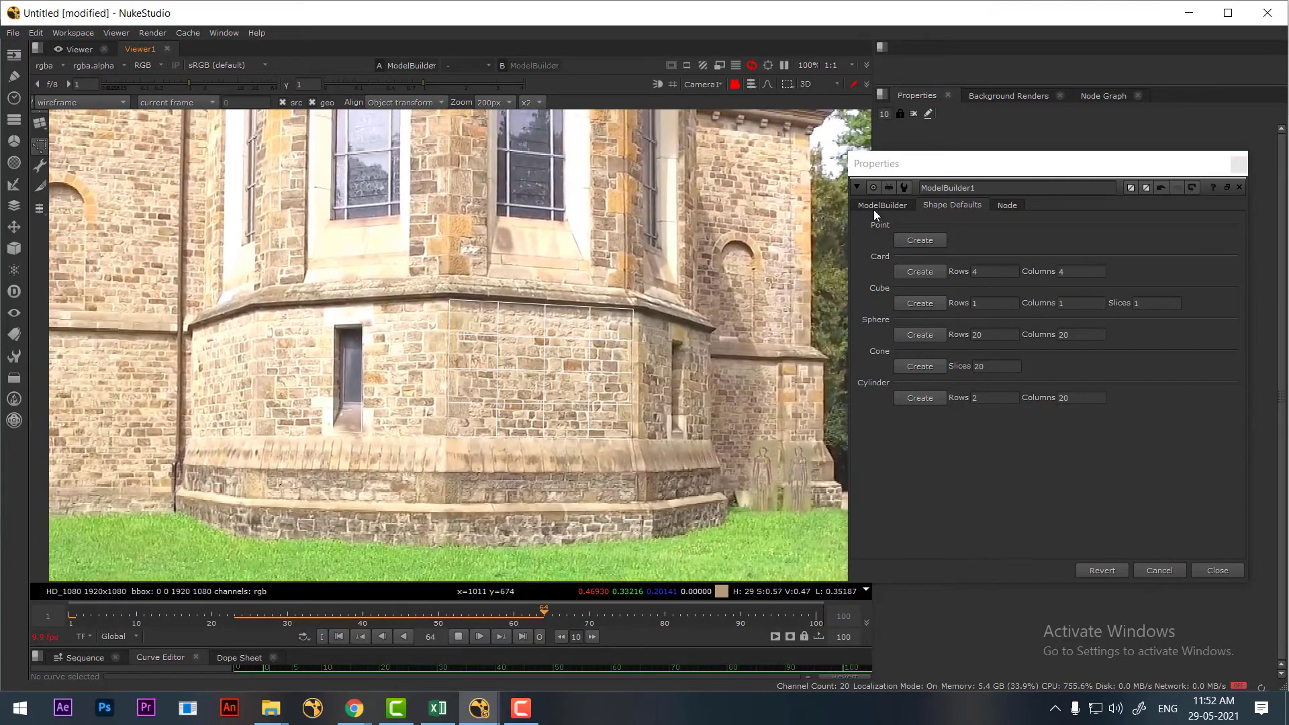
click(874, 208)
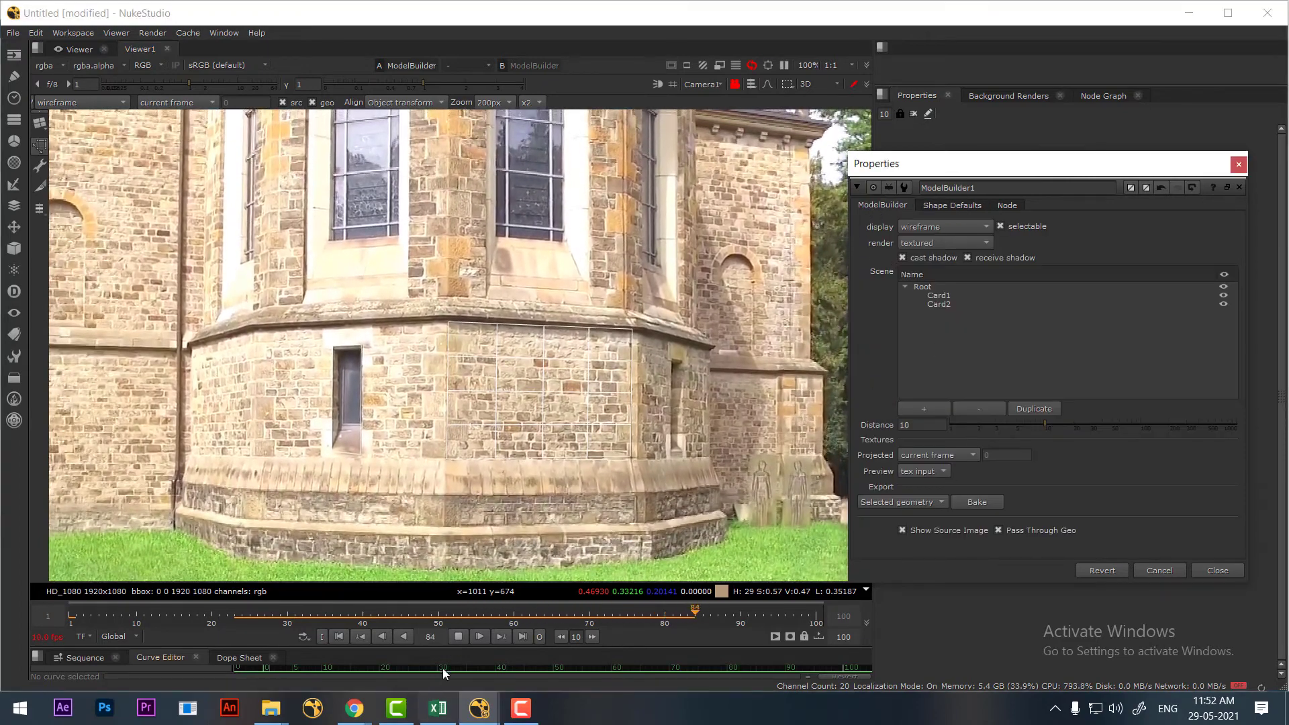
click(458, 637)
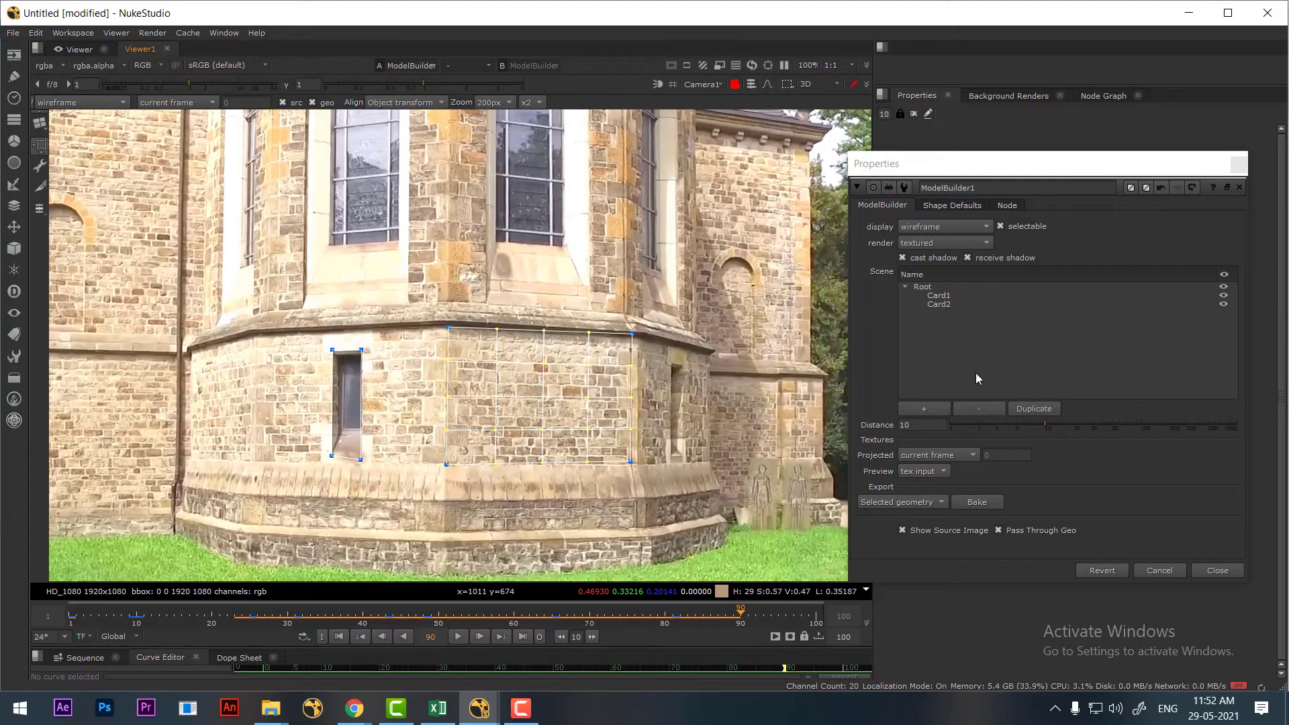
Step: Bake the selected wall card into its own geometry node, close ModelBuilder1's properties and place the new node beside ModelBuilder1
click(977, 502)
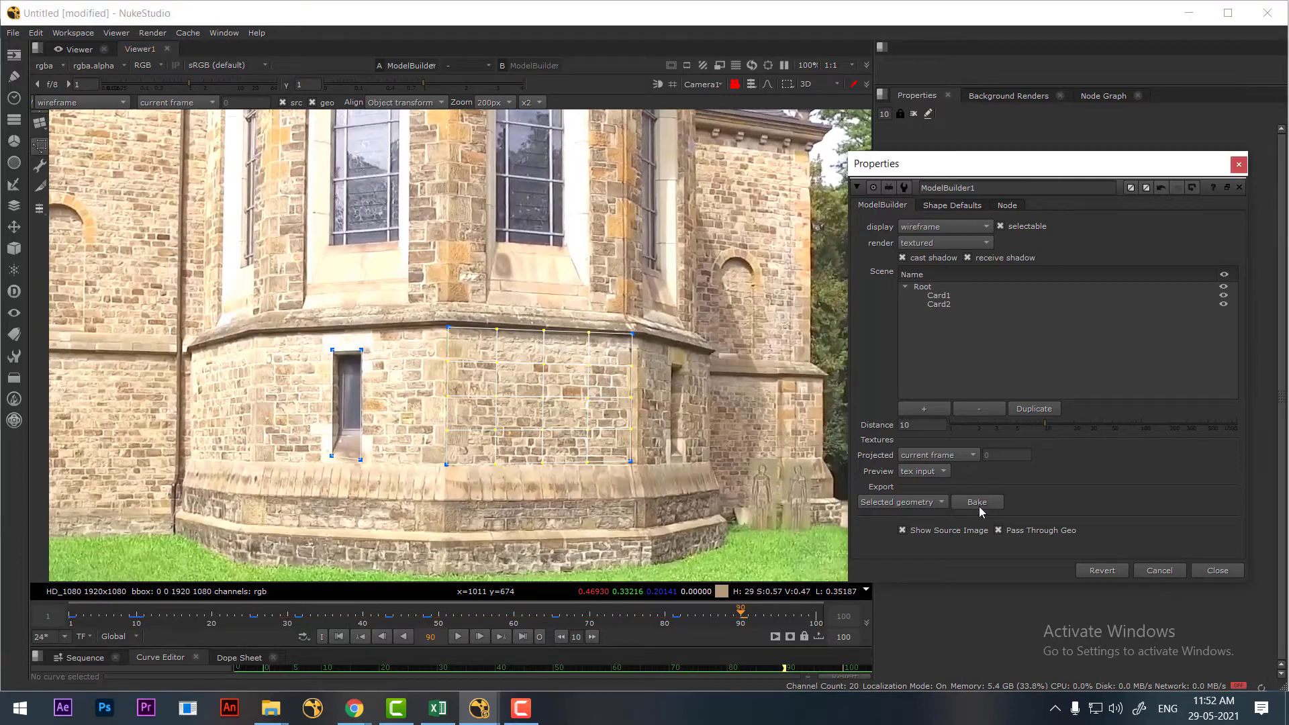
click(1218, 570)
click(1104, 95)
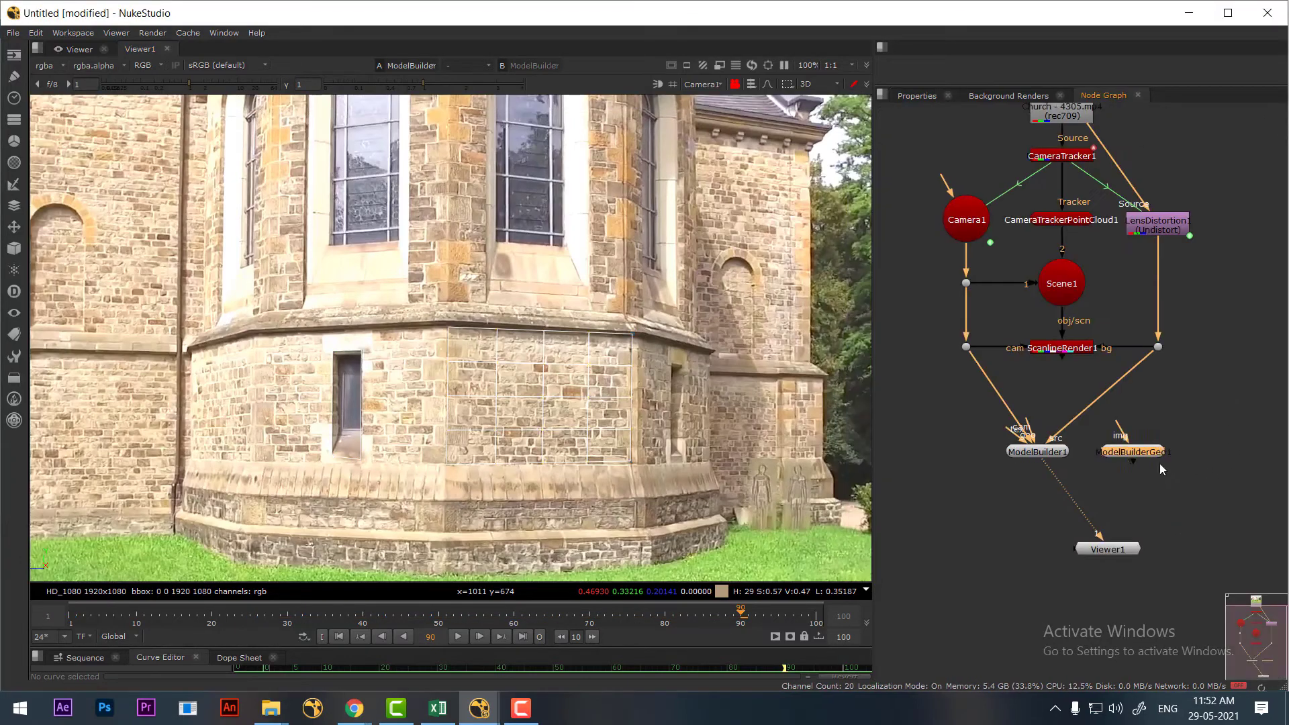
click(1179, 457)
drag(1145, 426, 1149, 425)
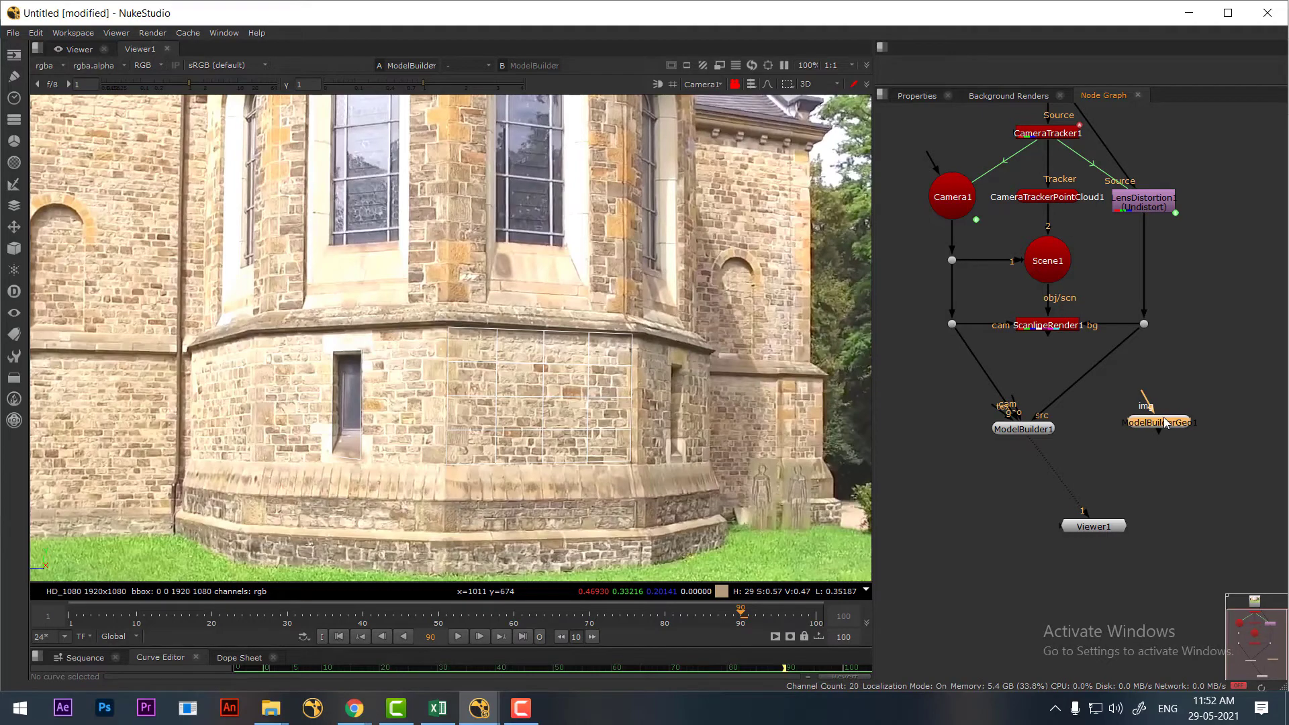
Step: Add a CheckerBoard node, connect it to ModelBuilderGeo1's img input, and connect ModelBuilderGeo1 to Scene1
key(Tab)
text(ch)
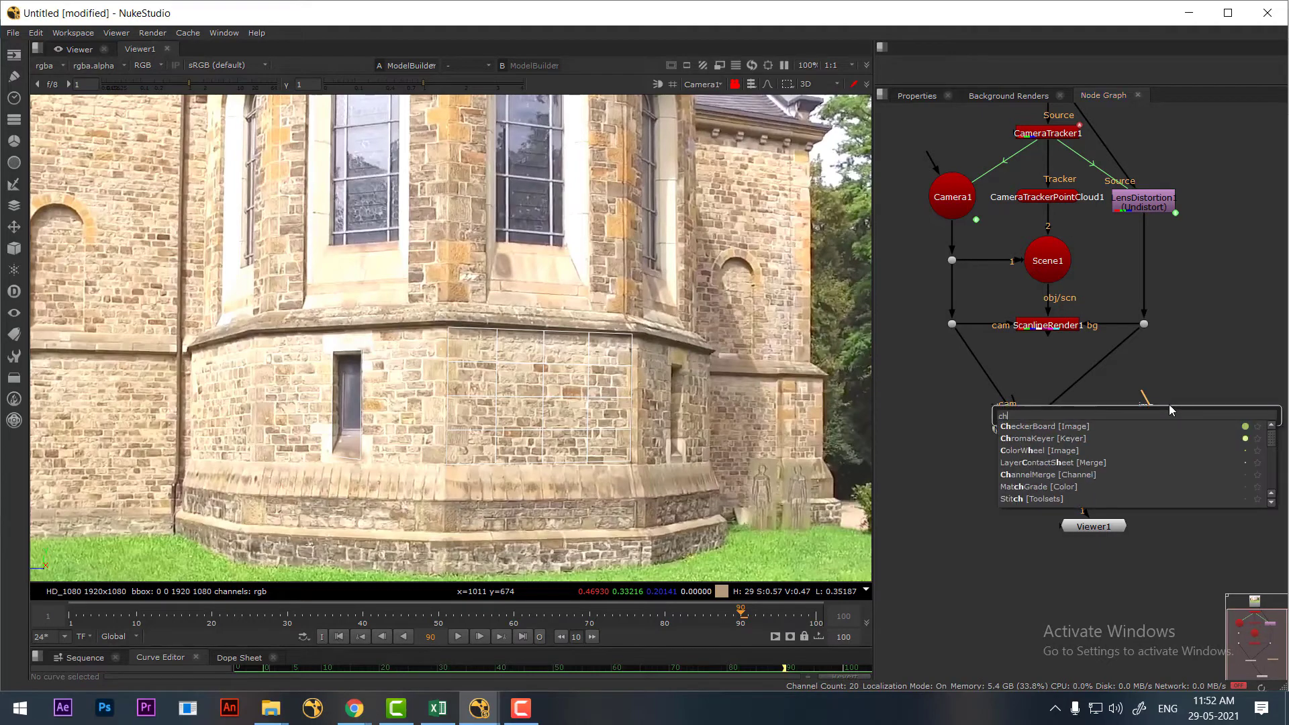
click(1066, 425)
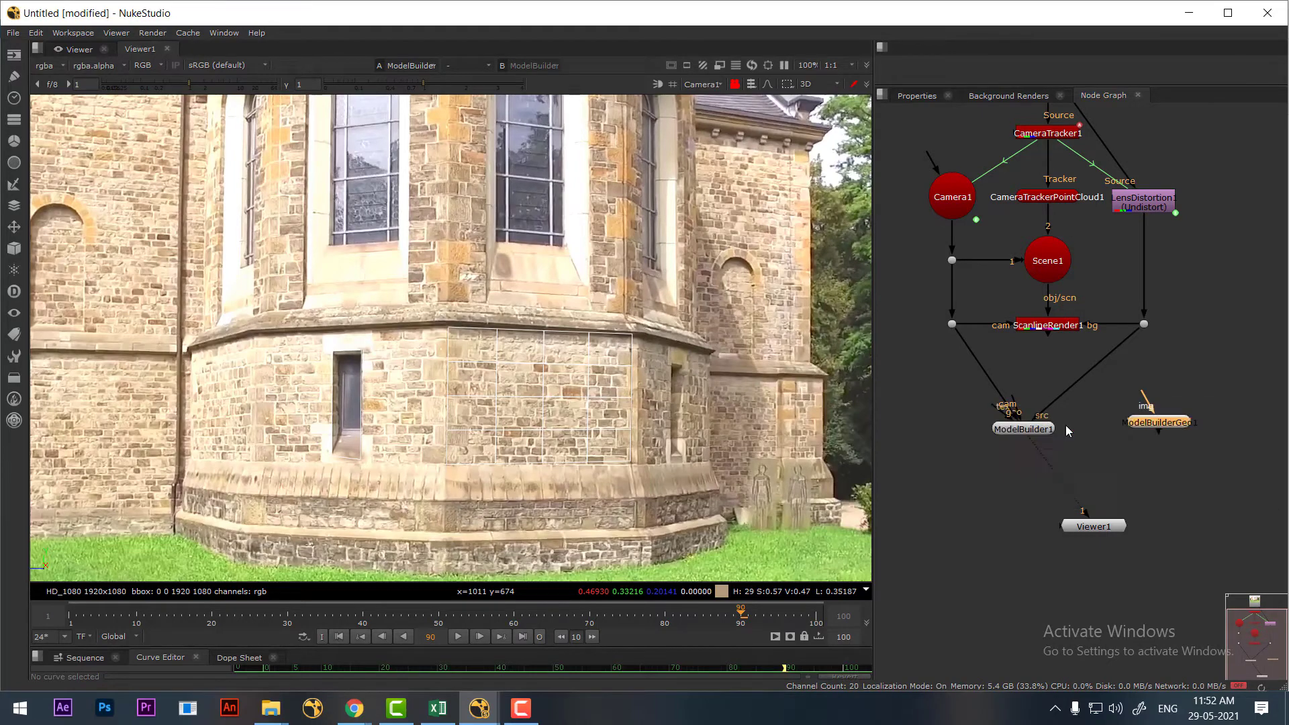
click(1088, 550)
click(1103, 96)
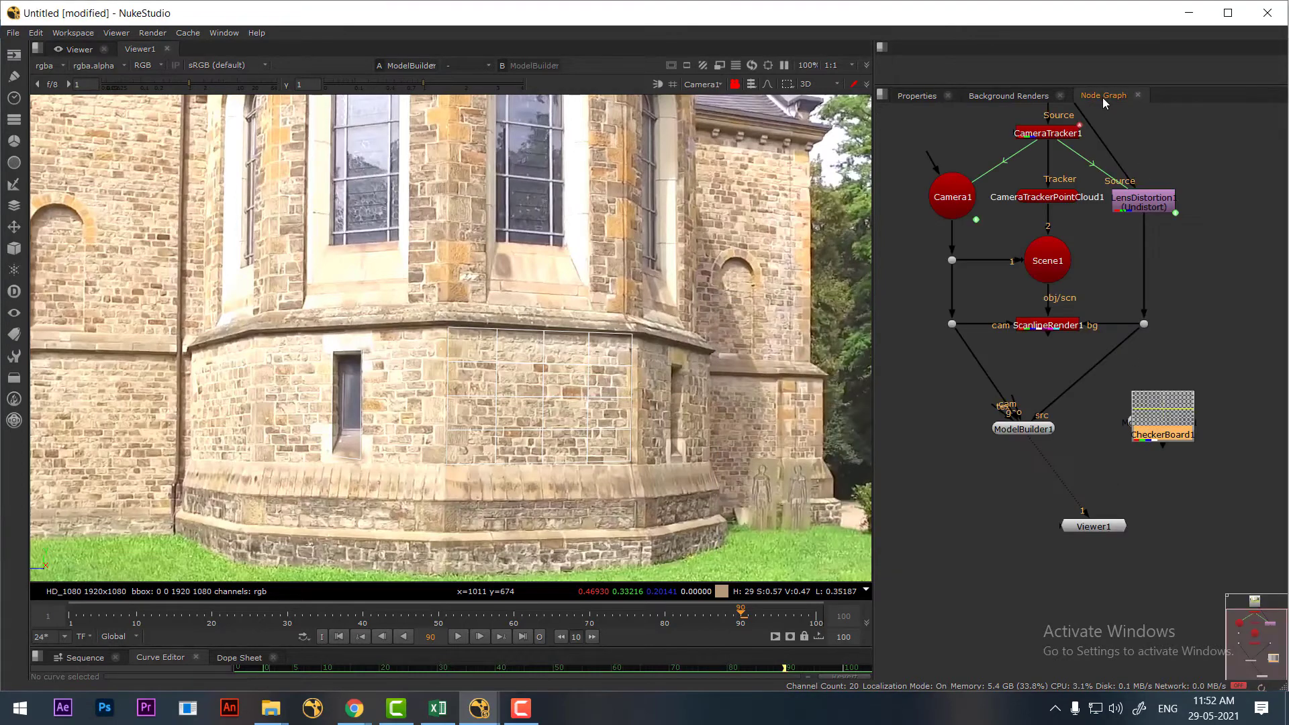
drag(1159, 427, 1199, 345)
drag(1141, 393, 1202, 339)
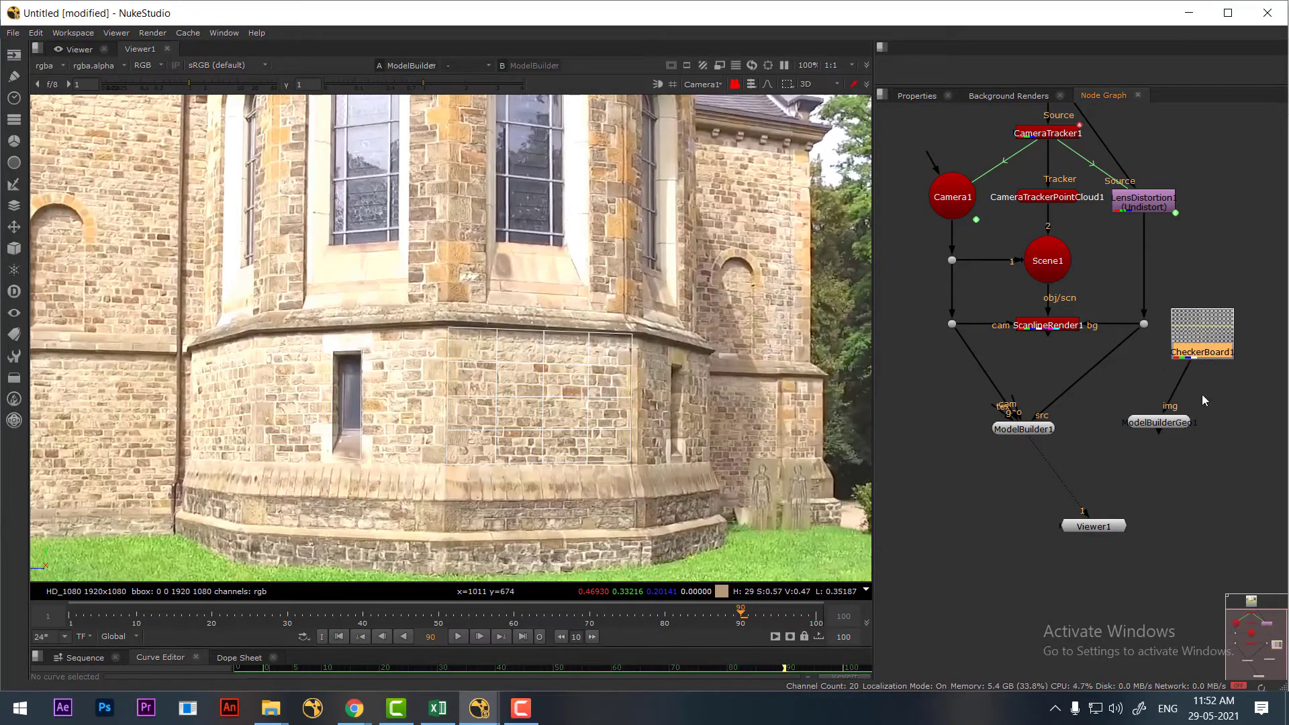
drag(1164, 436, 1061, 294)
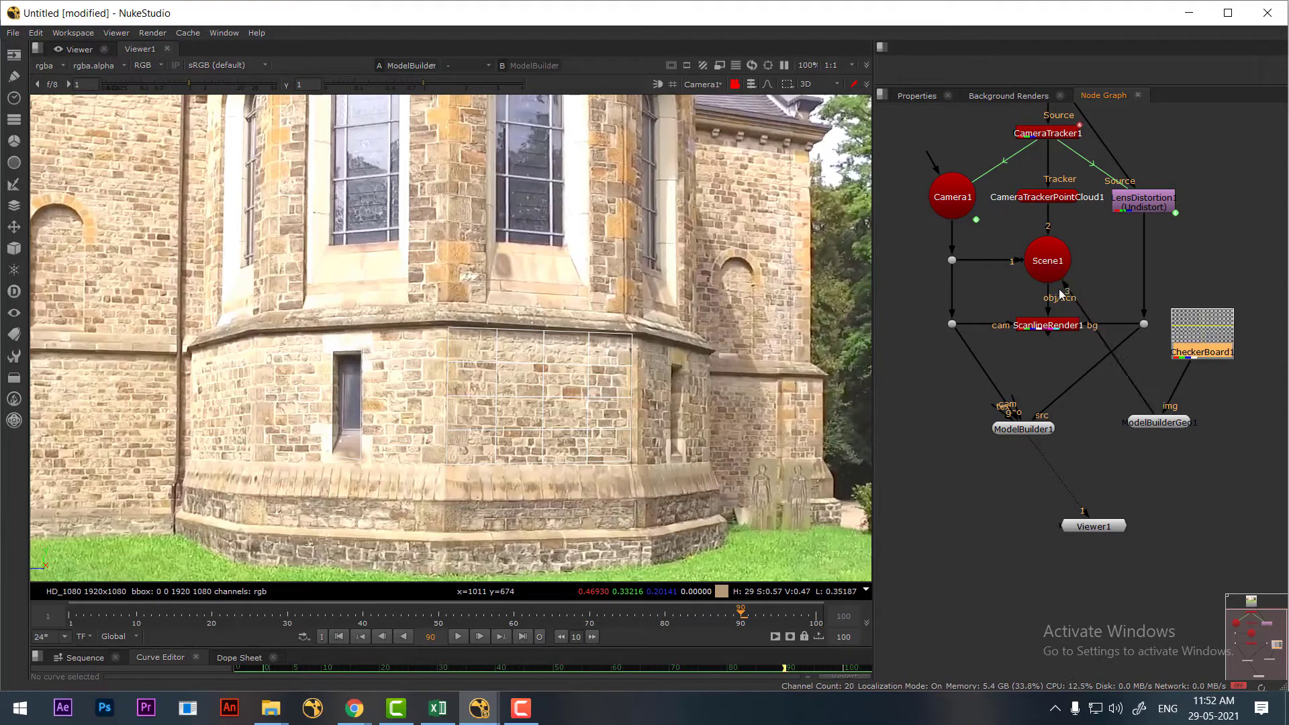
Step: Play the shot from frame 1 and inspect ModelBuilderGeo1's properties while replaying it to frame 45
click(337, 637)
click(459, 638)
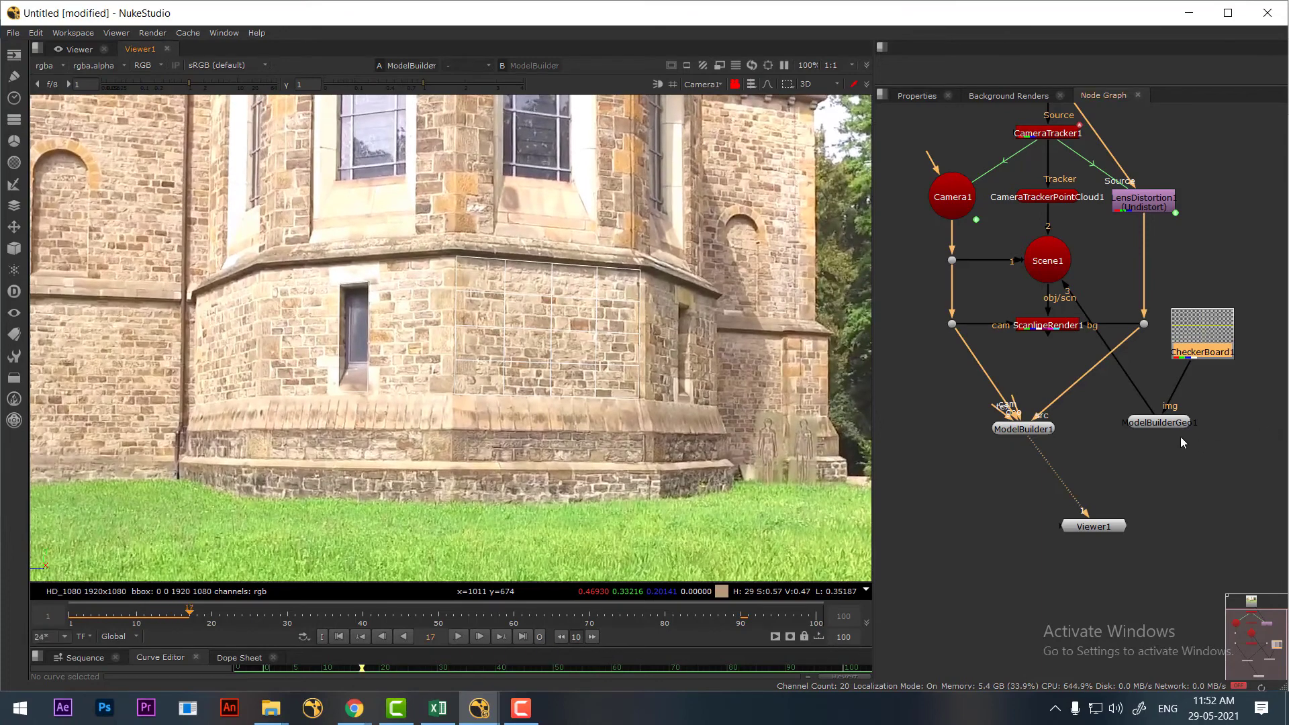
double_click(1162, 422)
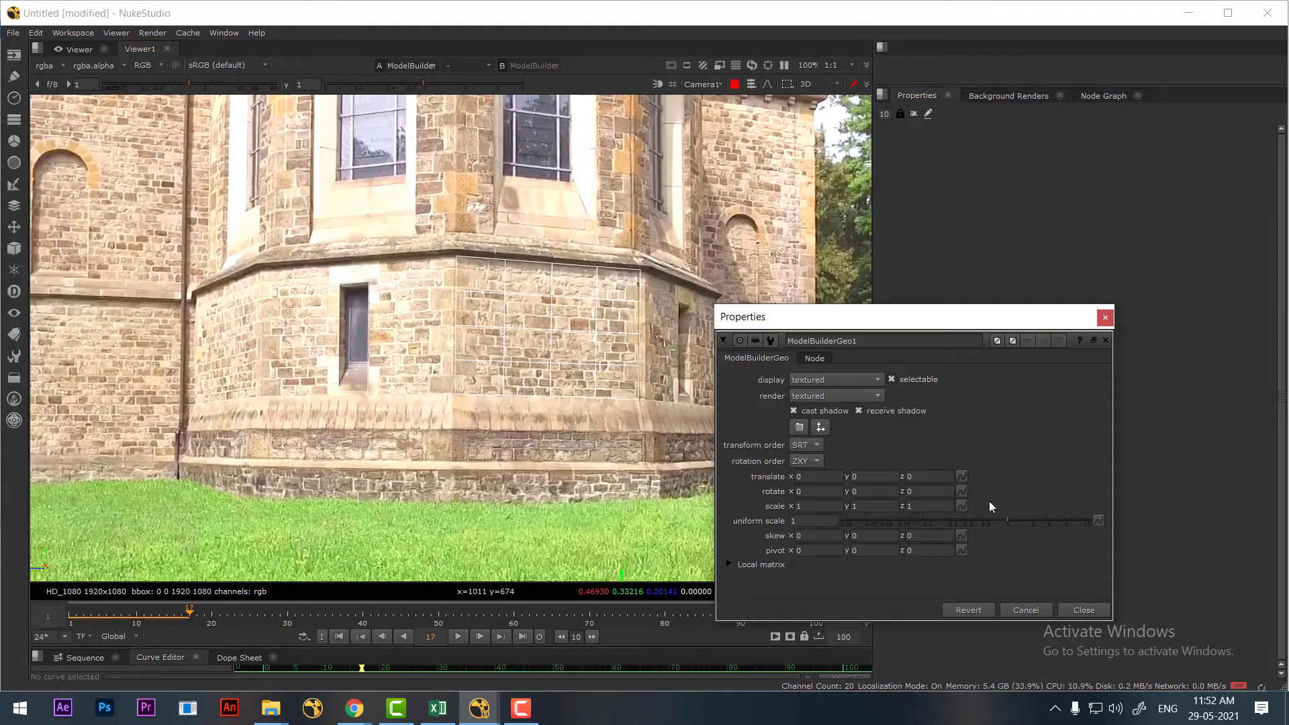
click(339, 637)
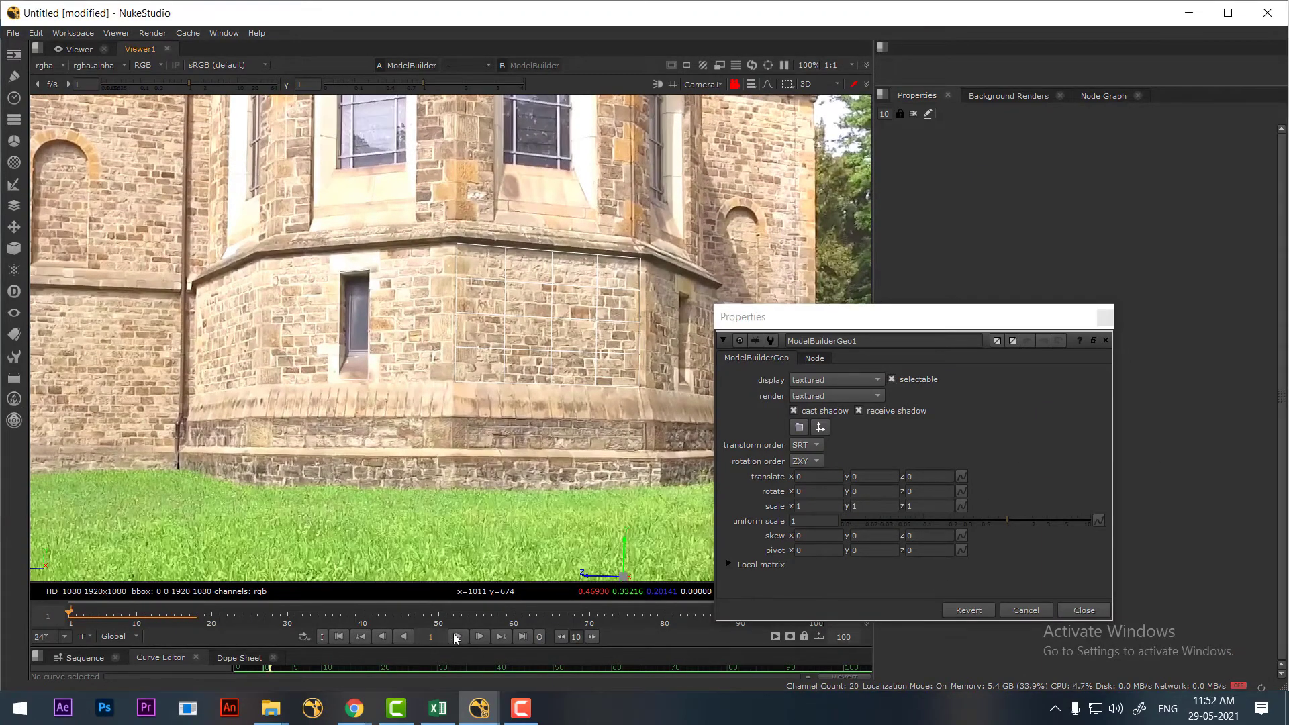
click(457, 635)
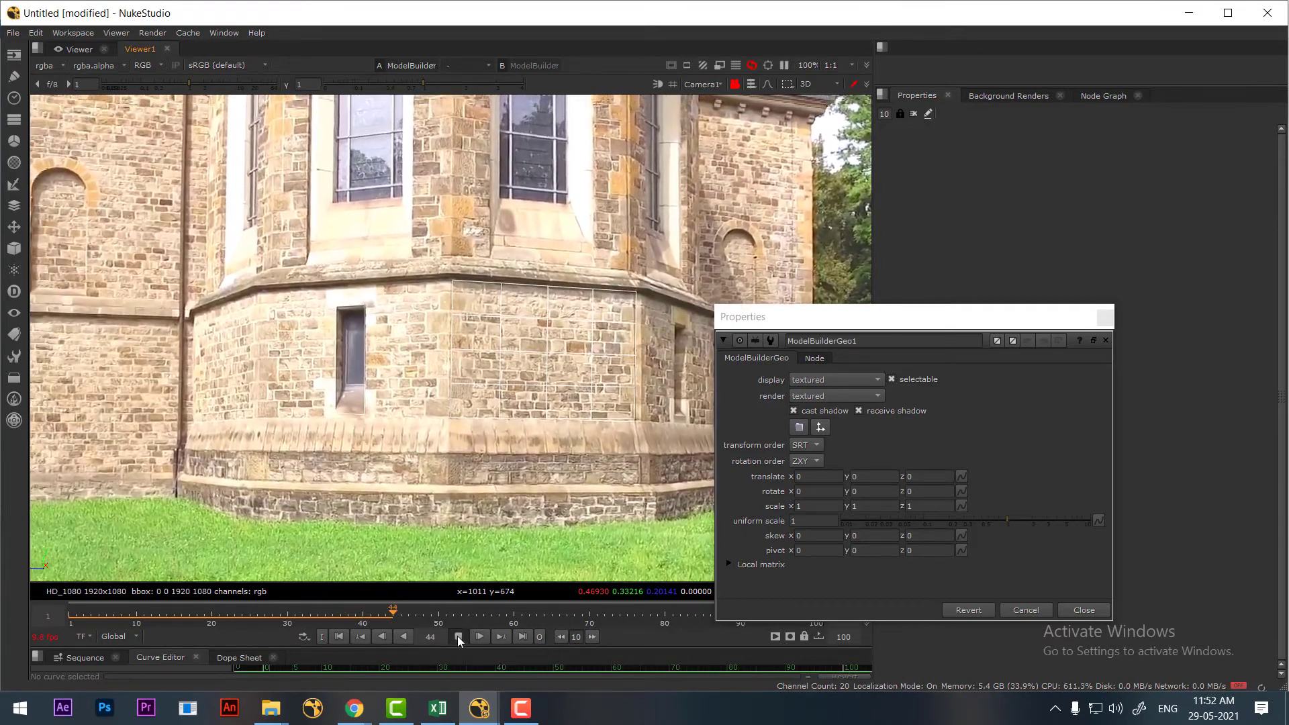
click(459, 637)
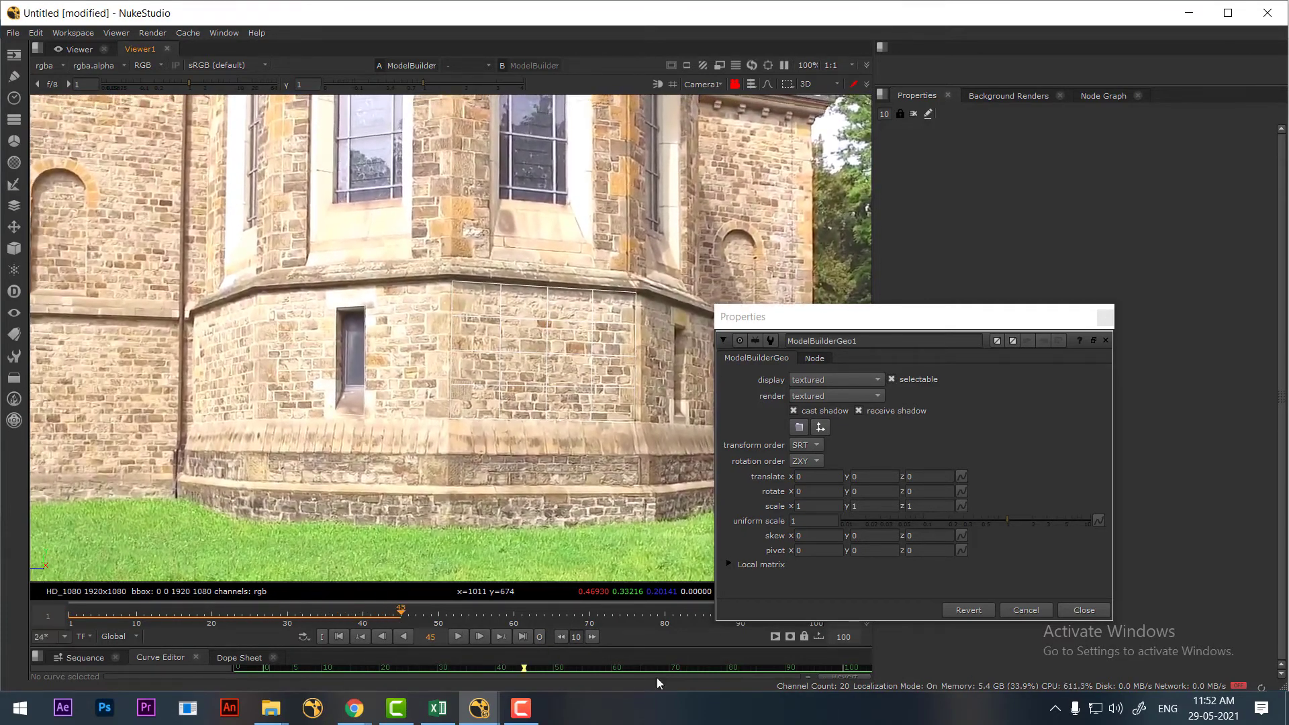
click(1083, 611)
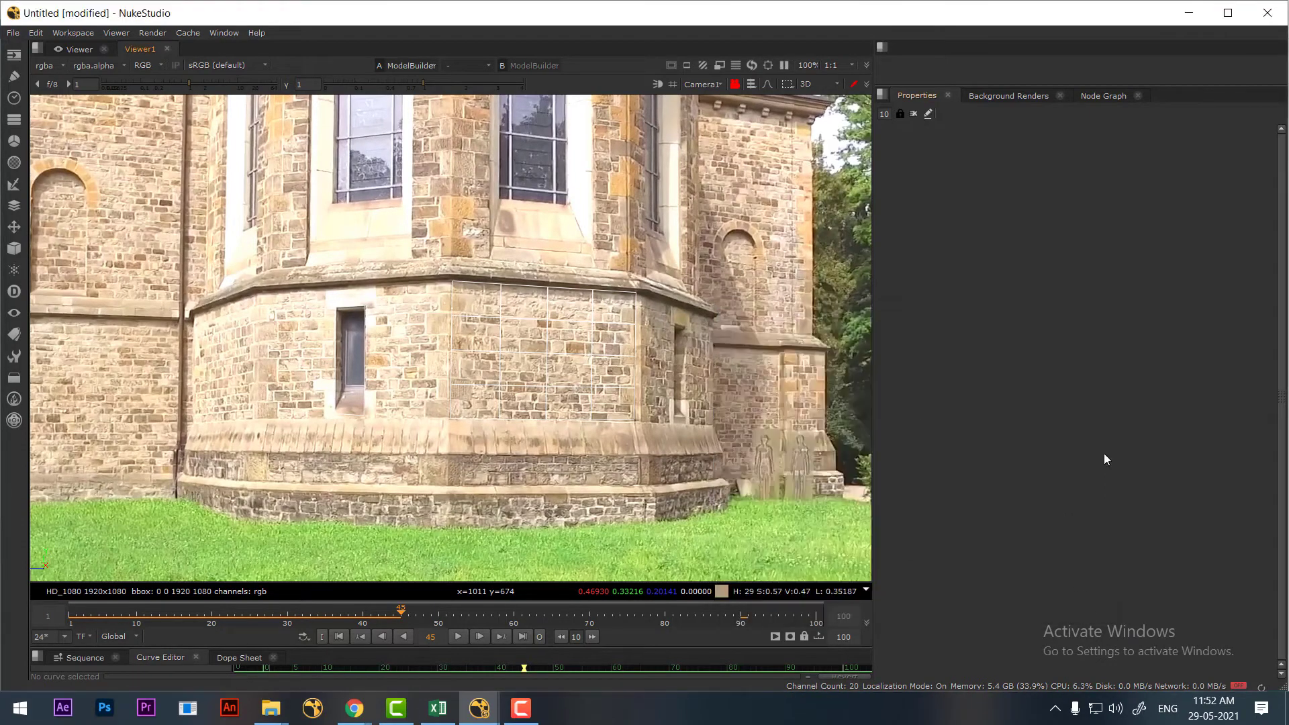
click(1090, 98)
Step: Move ModelBuilderGeo1 slightly up in the node graph and view the output of ScanlineRender1
drag(1167, 420, 1170, 408)
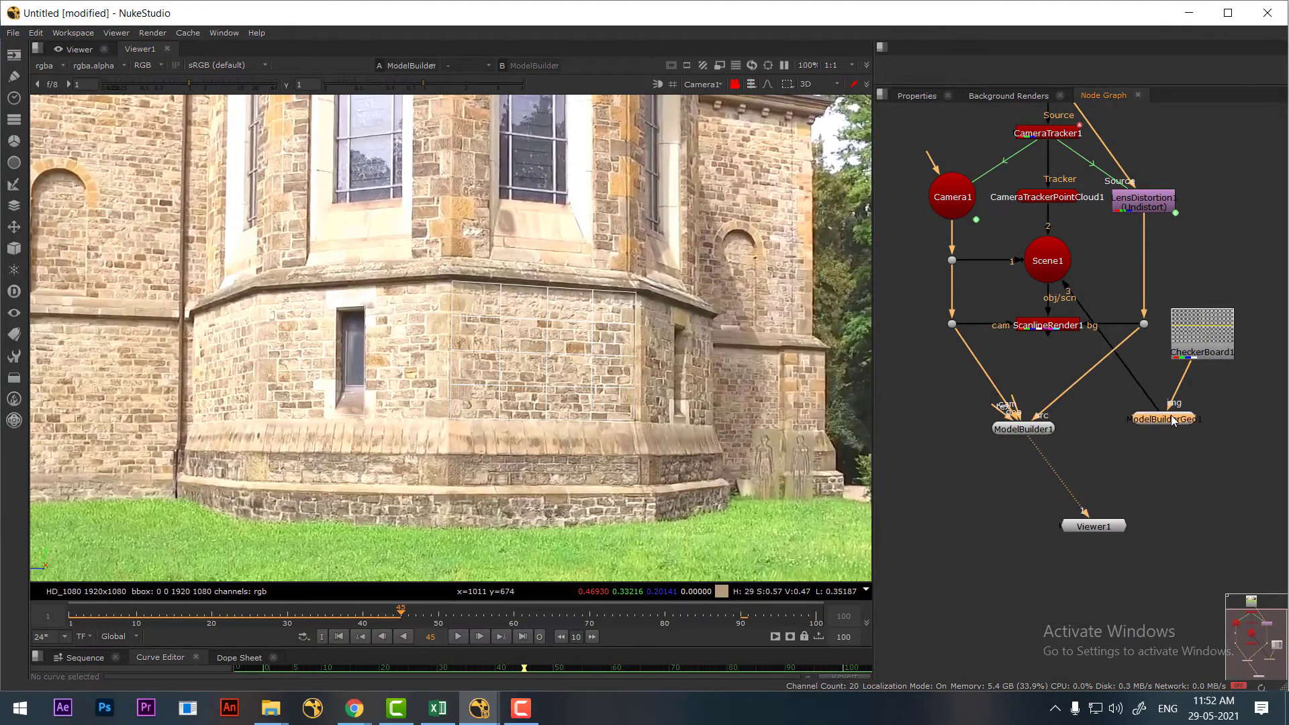
click(1039, 327)
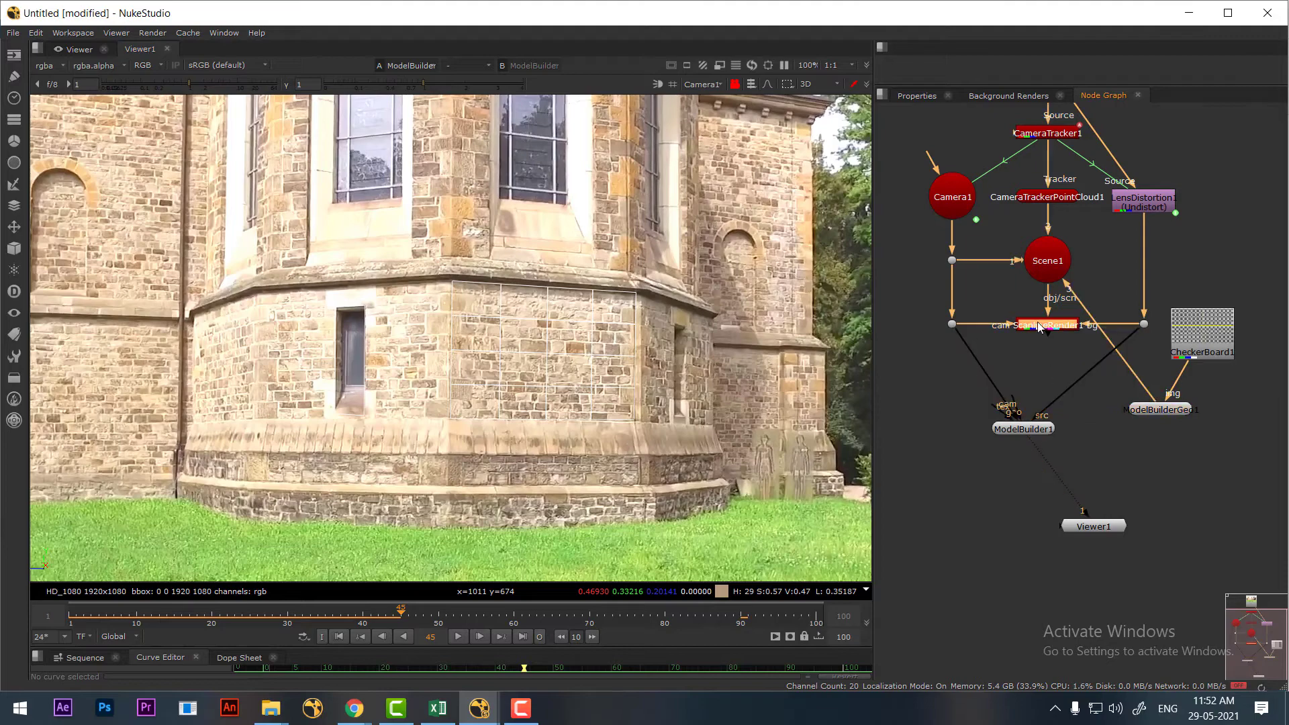
key(1)
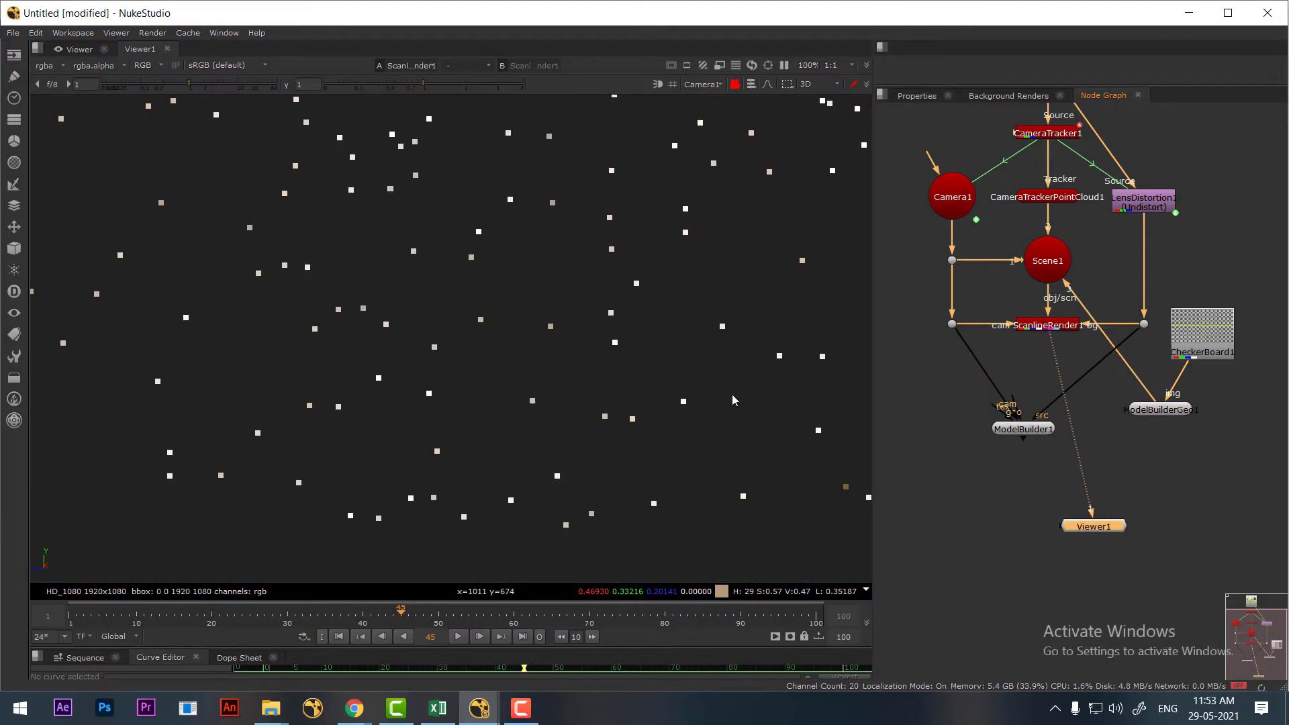
scroll(545, 370, down, 1)
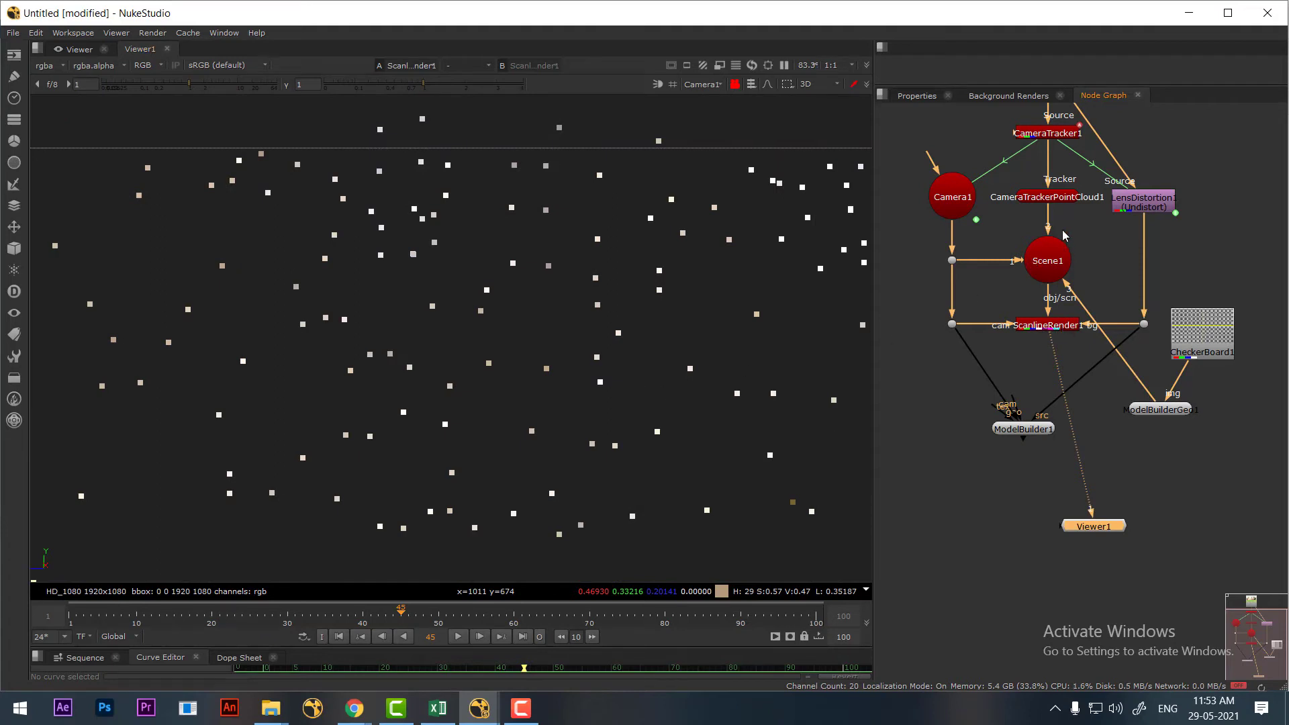
Step: Disable the CameraTrackerPointCloud1 node and switch the viewer to the 2D output of ScanlineRender1
click(1056, 197)
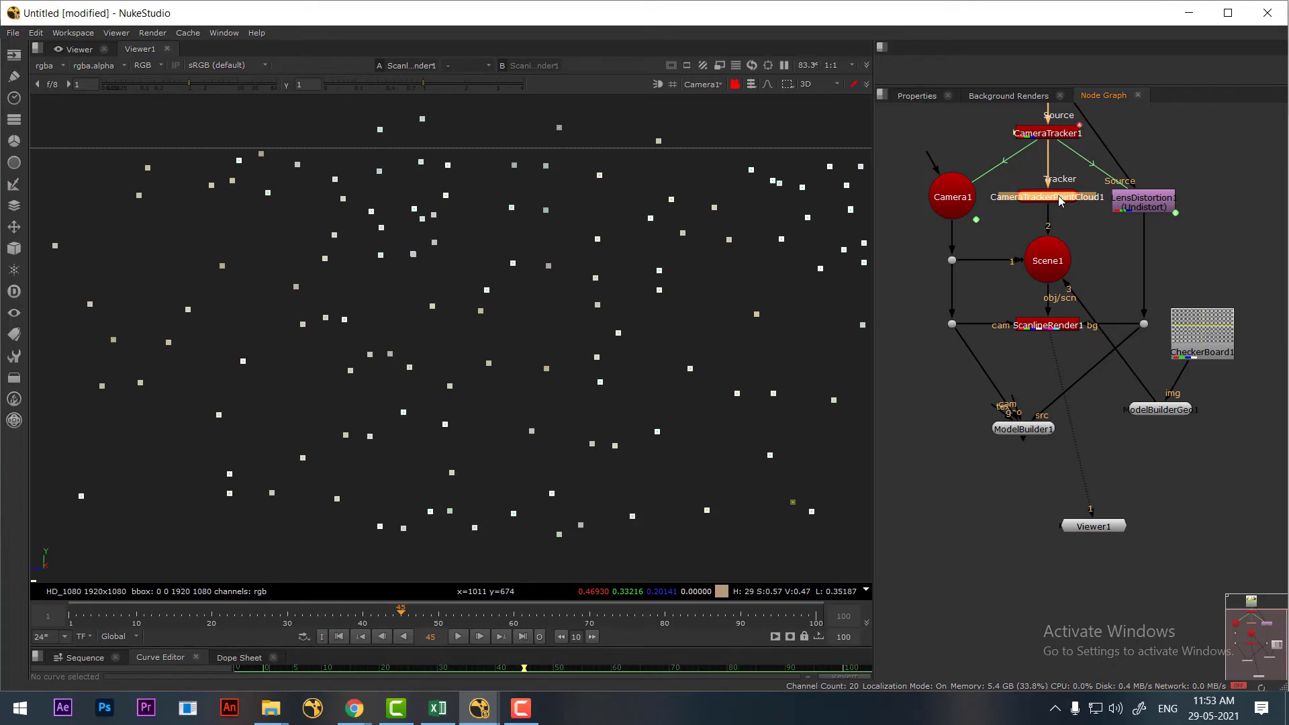
key(d)
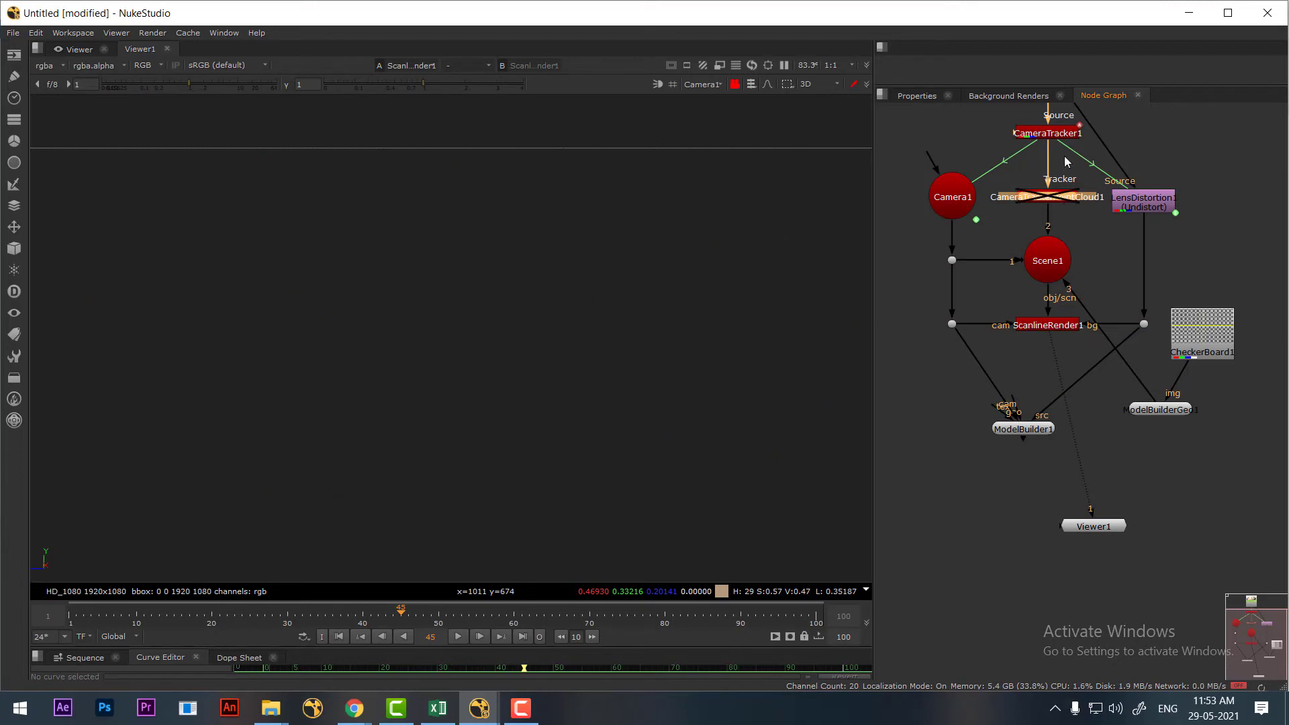
click(1057, 329)
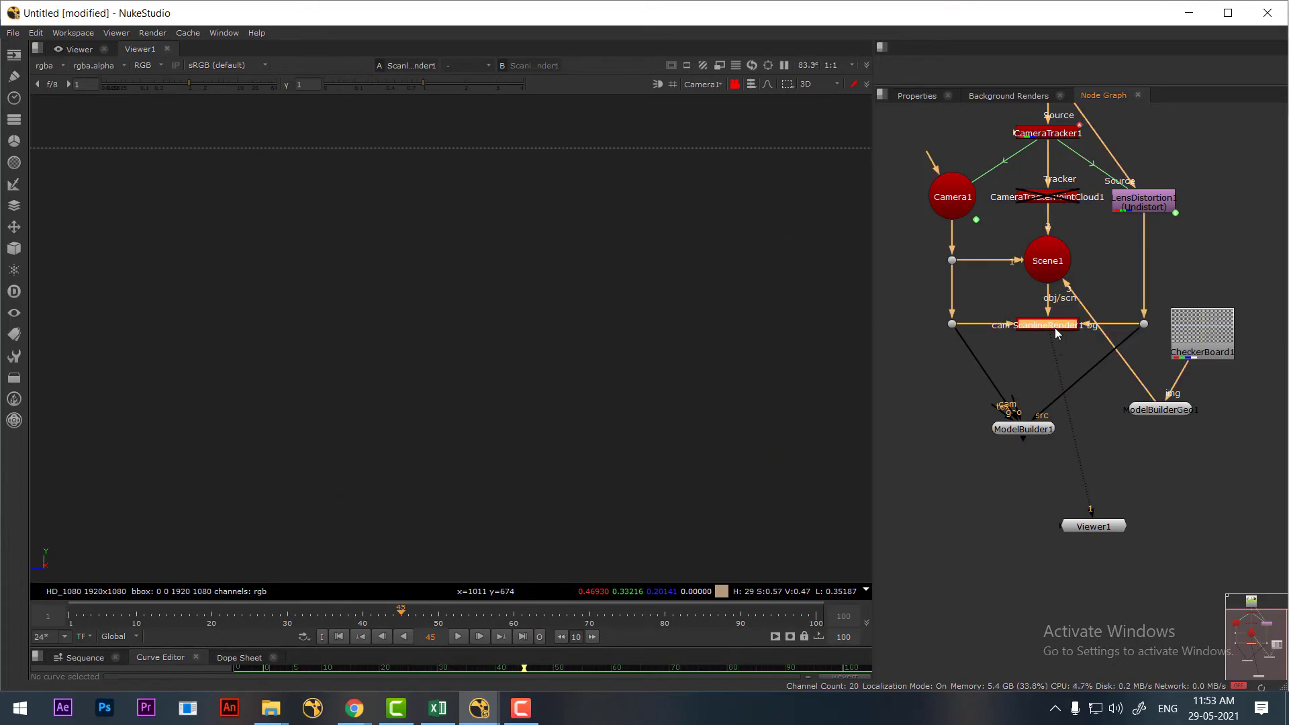
click(582, 489)
key(Tab)
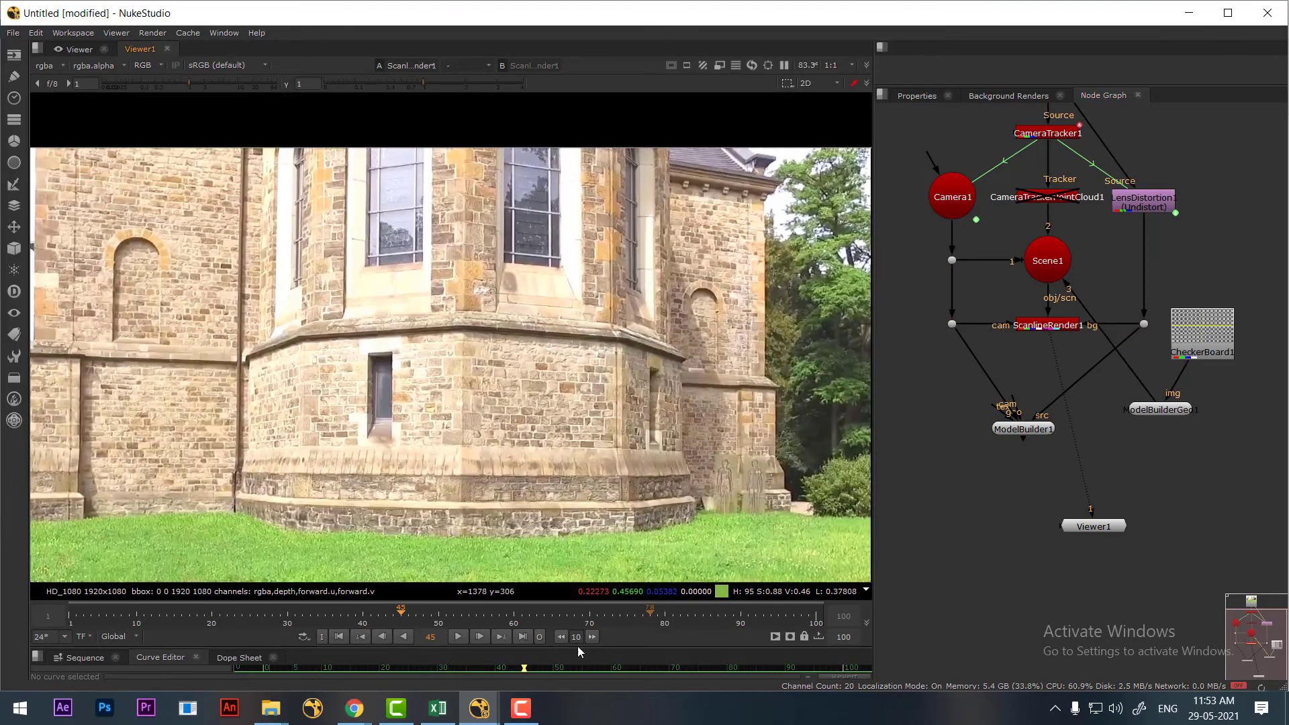
Step: Play the ScanlineRender1 output from frame 1 and stop at frame 21
click(339, 636)
click(459, 636)
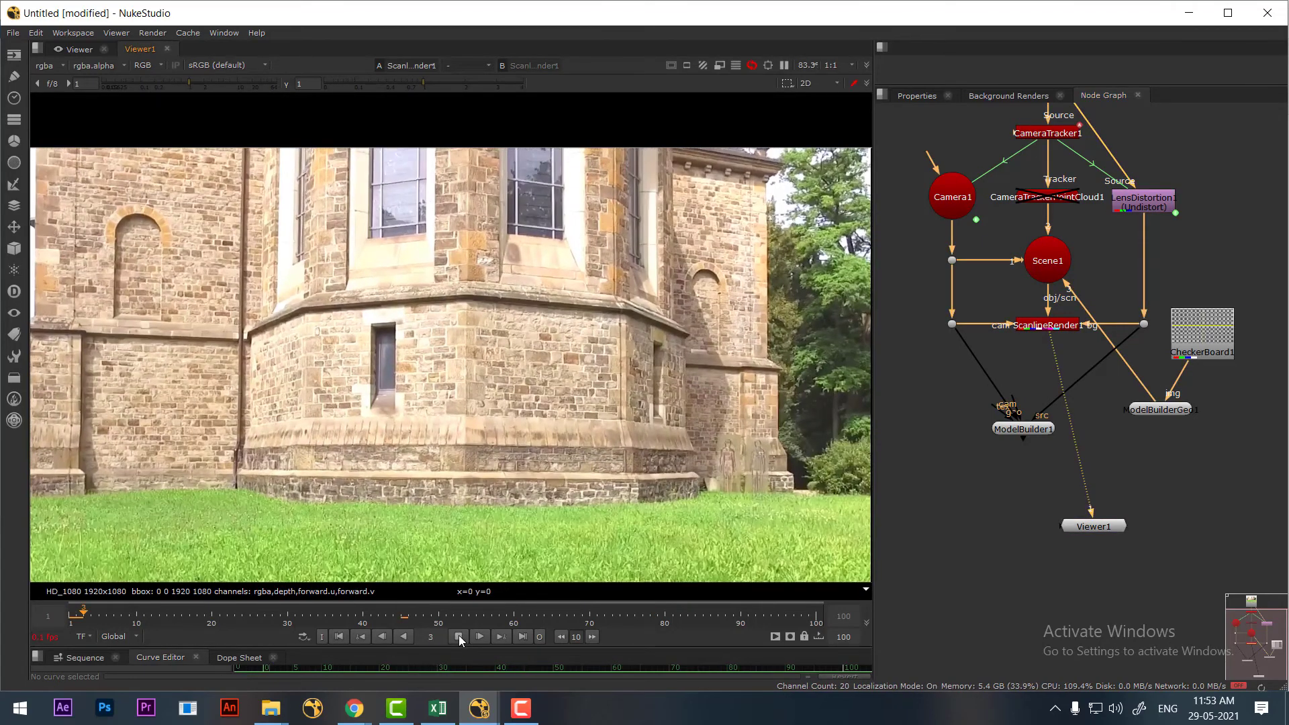
click(459, 637)
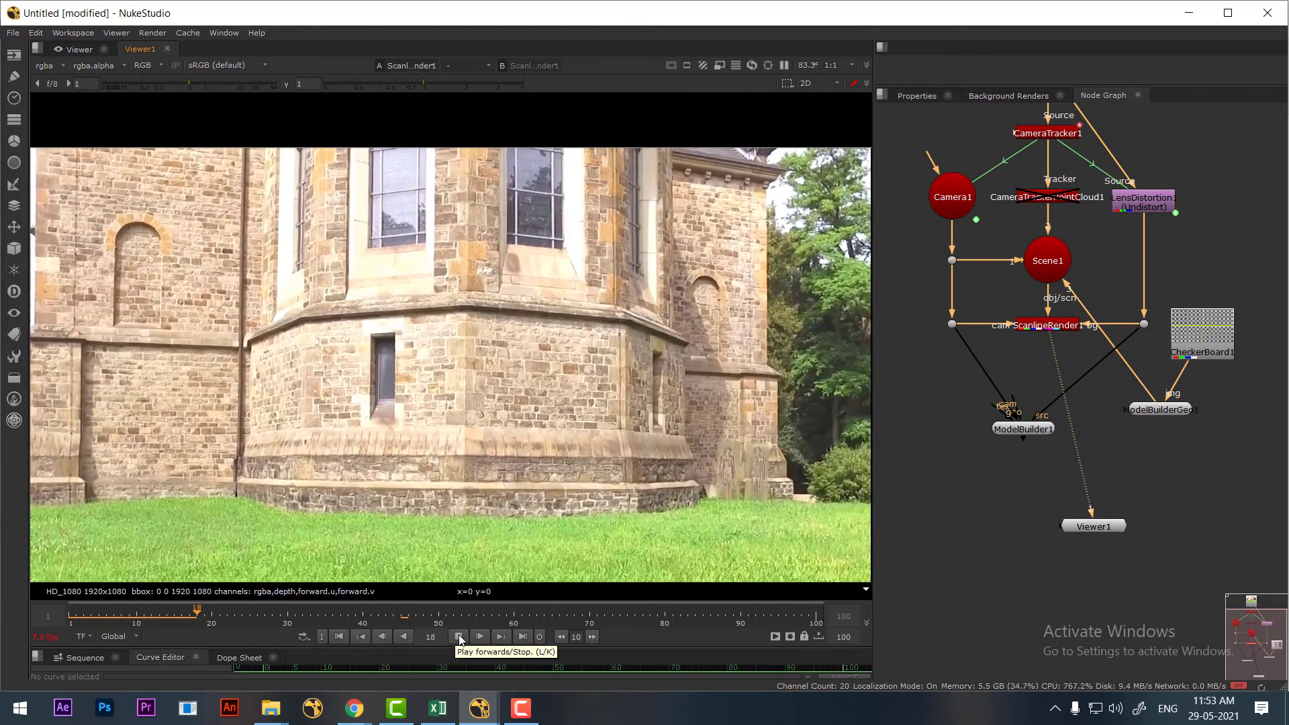
Step: View ModelBuilder1 and play its wireframe cards over the footage from frame 1, stopping at frame 27
click(1041, 430)
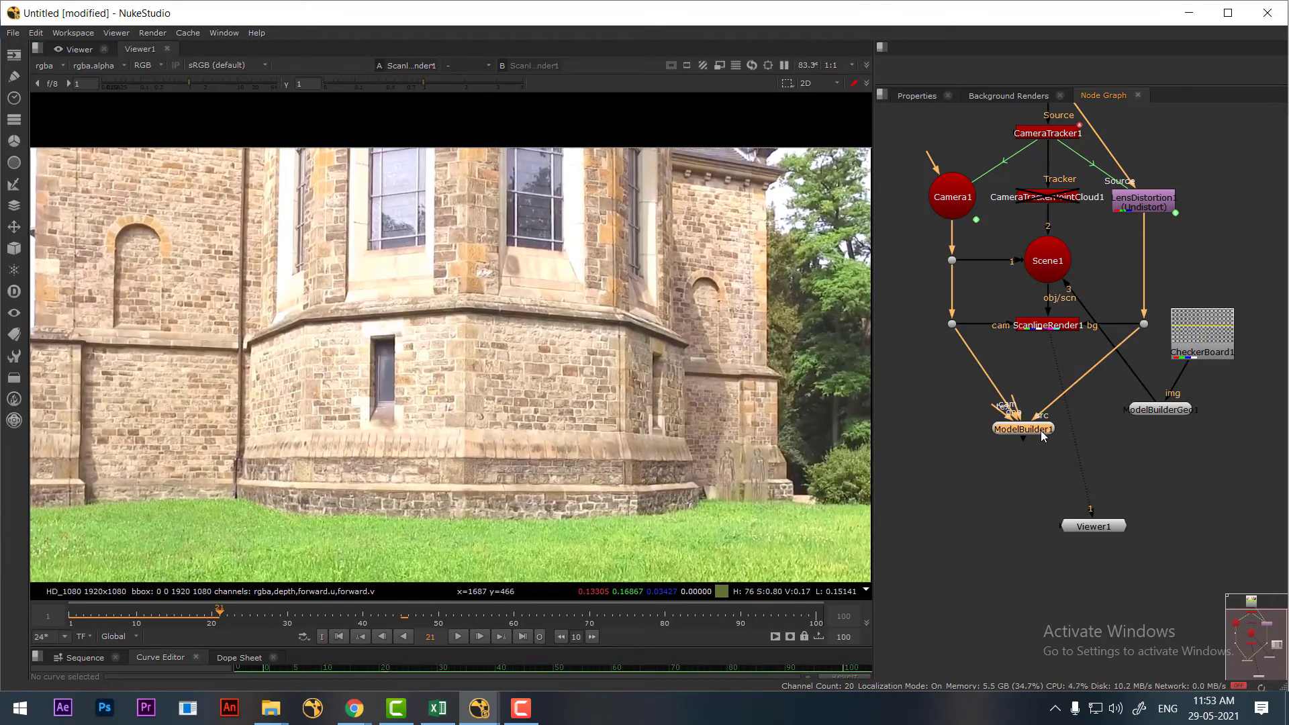
key(1)
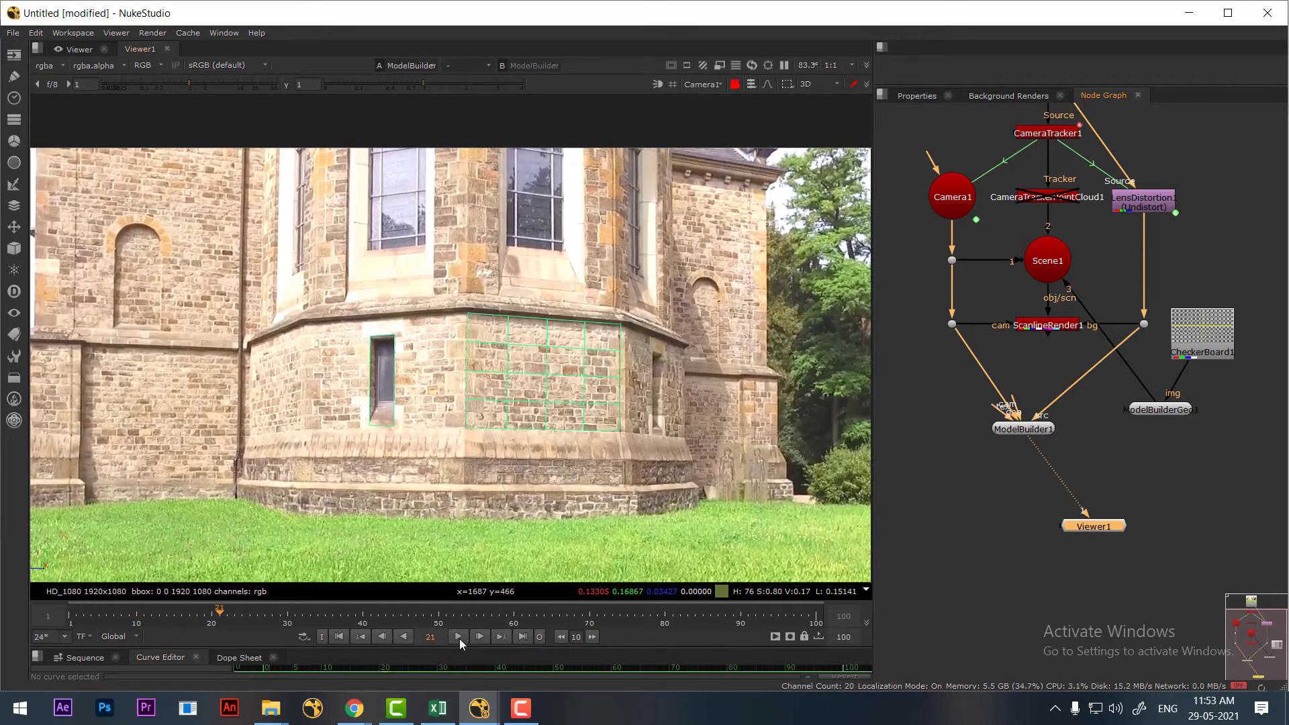
click(340, 636)
click(459, 637)
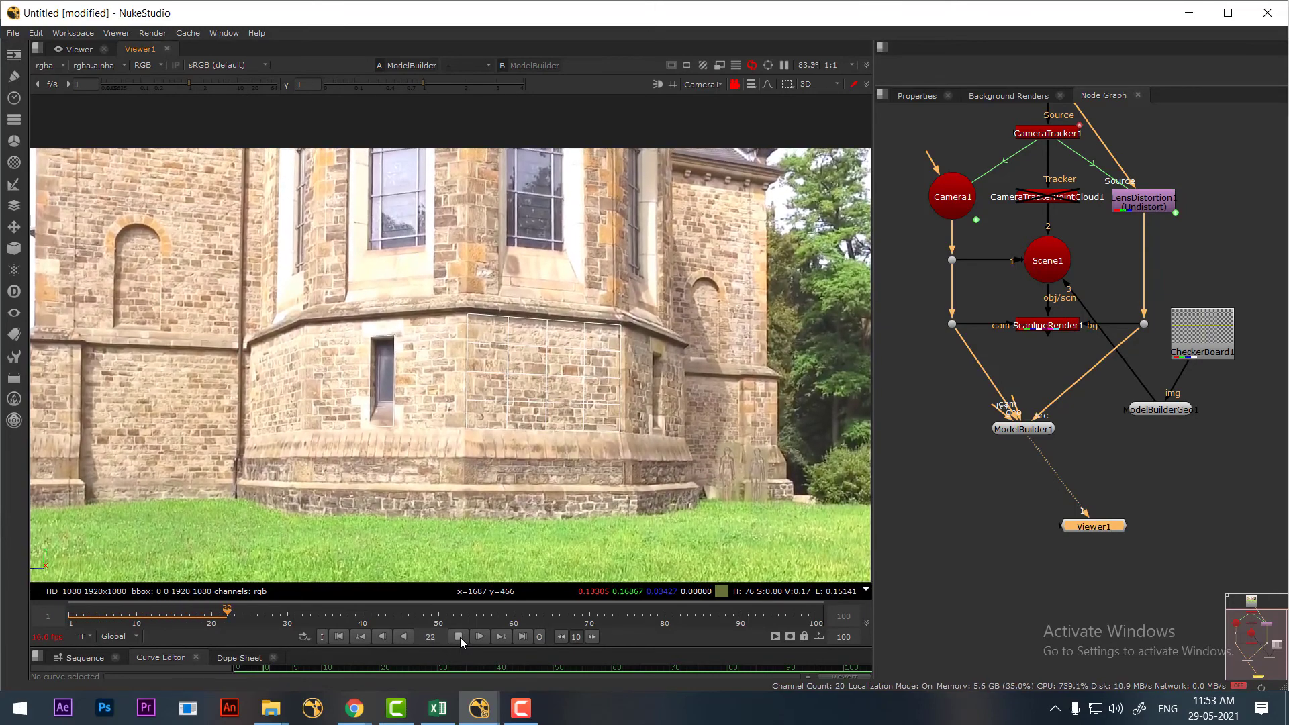
click(460, 637)
Step: Open ModelBuilder1's properties, try the solid display mode and set the display to textured
double_click(1037, 433)
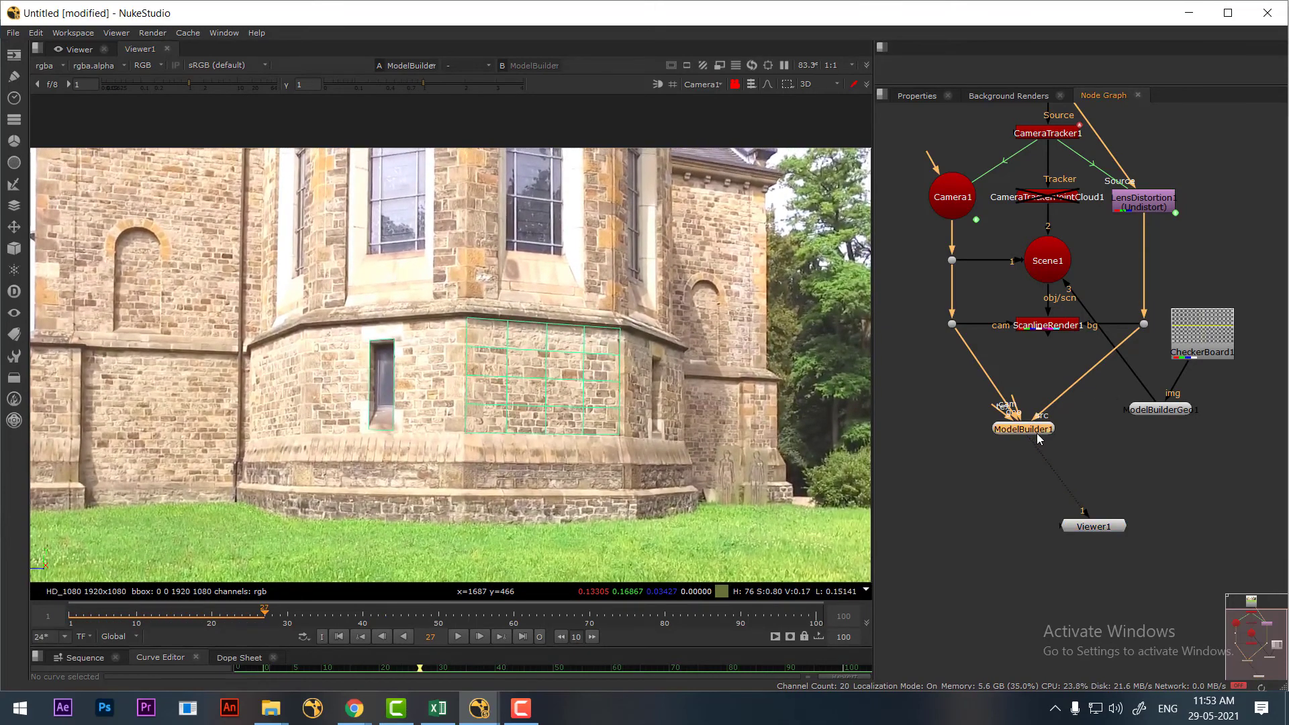
click(949, 227)
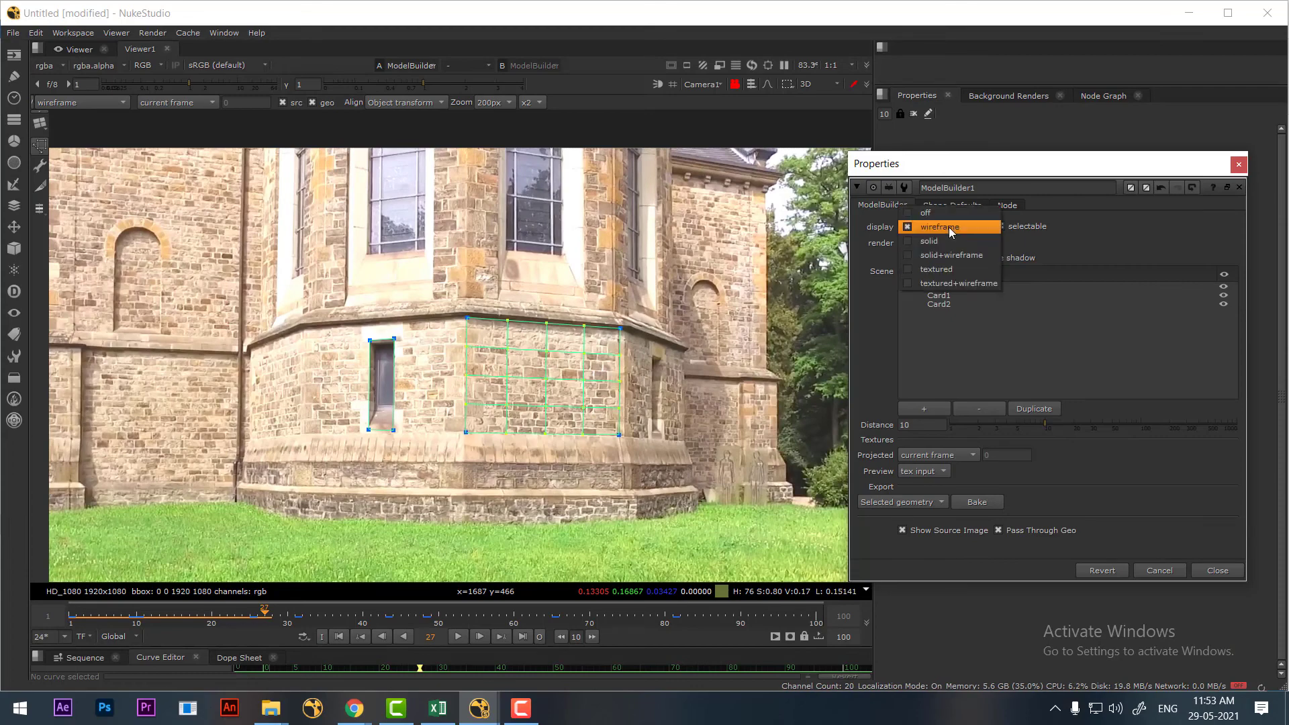
click(949, 236)
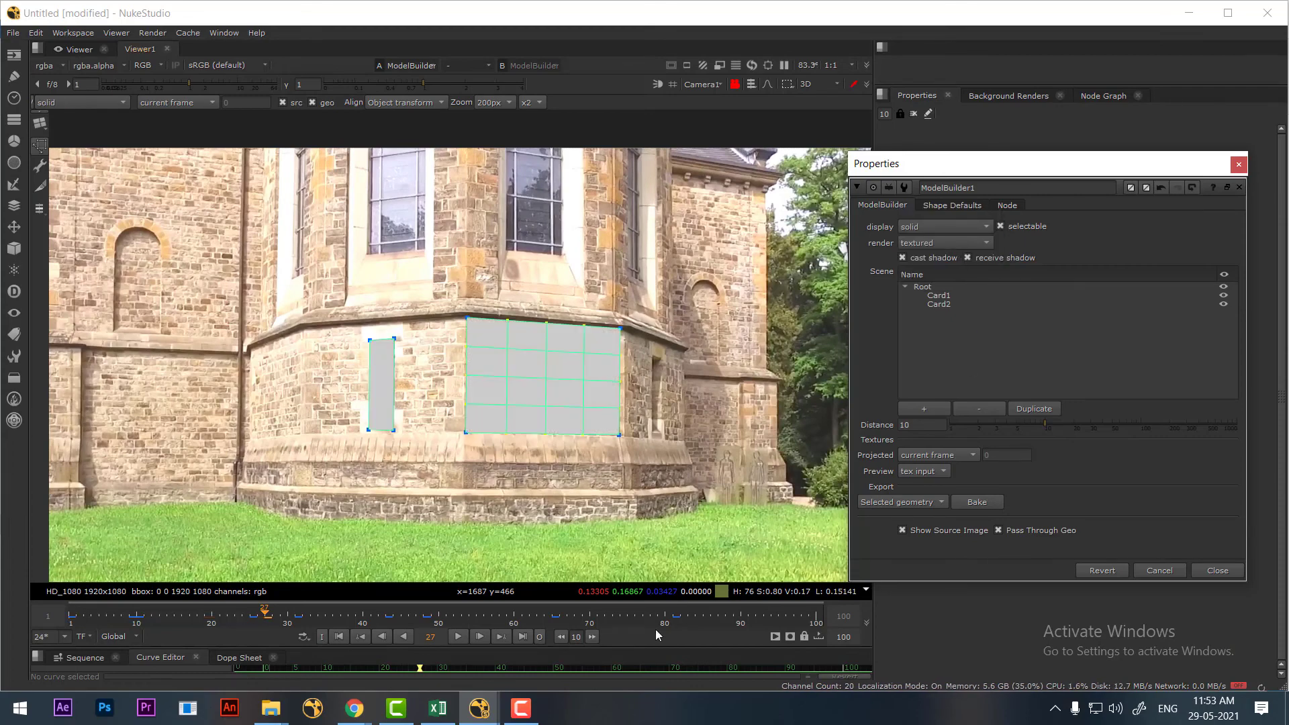
click(969, 227)
click(968, 244)
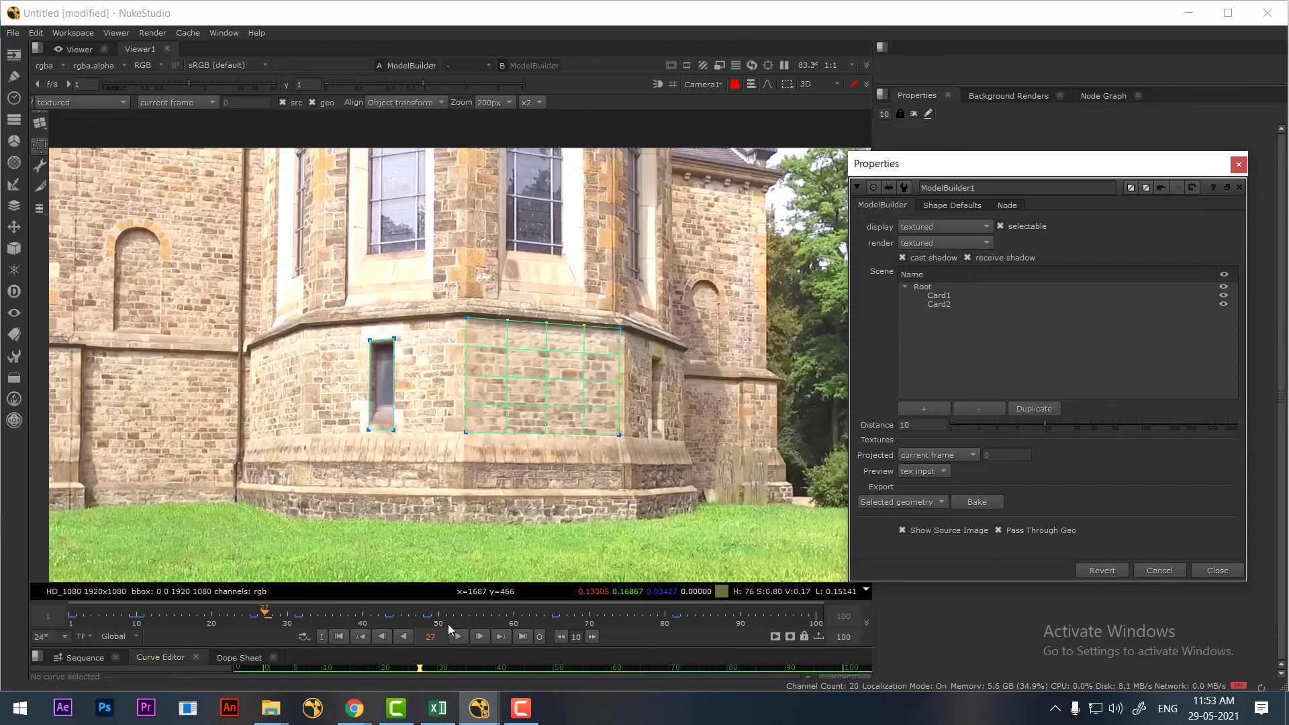
Step: Play the textured cards from frame 1, stop at frame 15 and close ModelBuilder1's properties
click(339, 637)
click(460, 635)
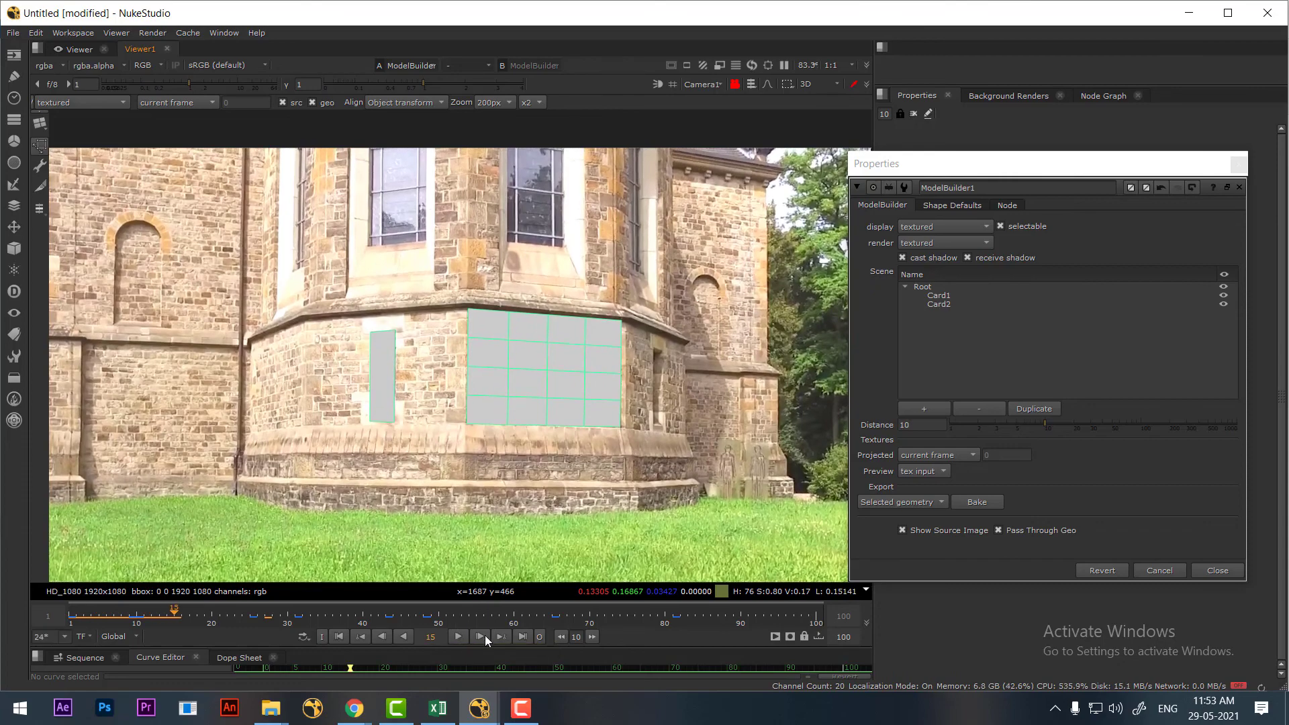
click(460, 637)
click(1217, 570)
Step: Move the CheckerBoard1 and ModelBuilderGeo1 nodes up in the node graph, to the right of LensDistortion1's branch
click(1108, 98)
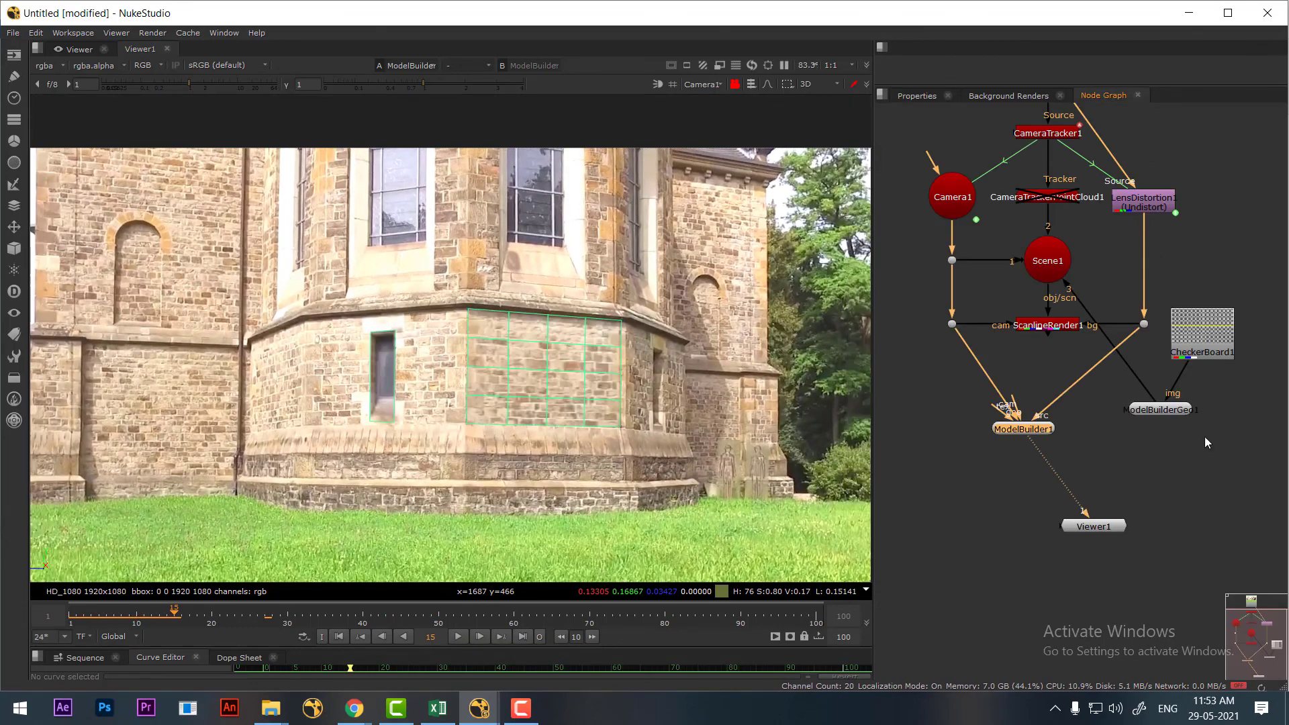
drag(1200, 347, 1234, 264)
drag(1176, 405, 1228, 332)
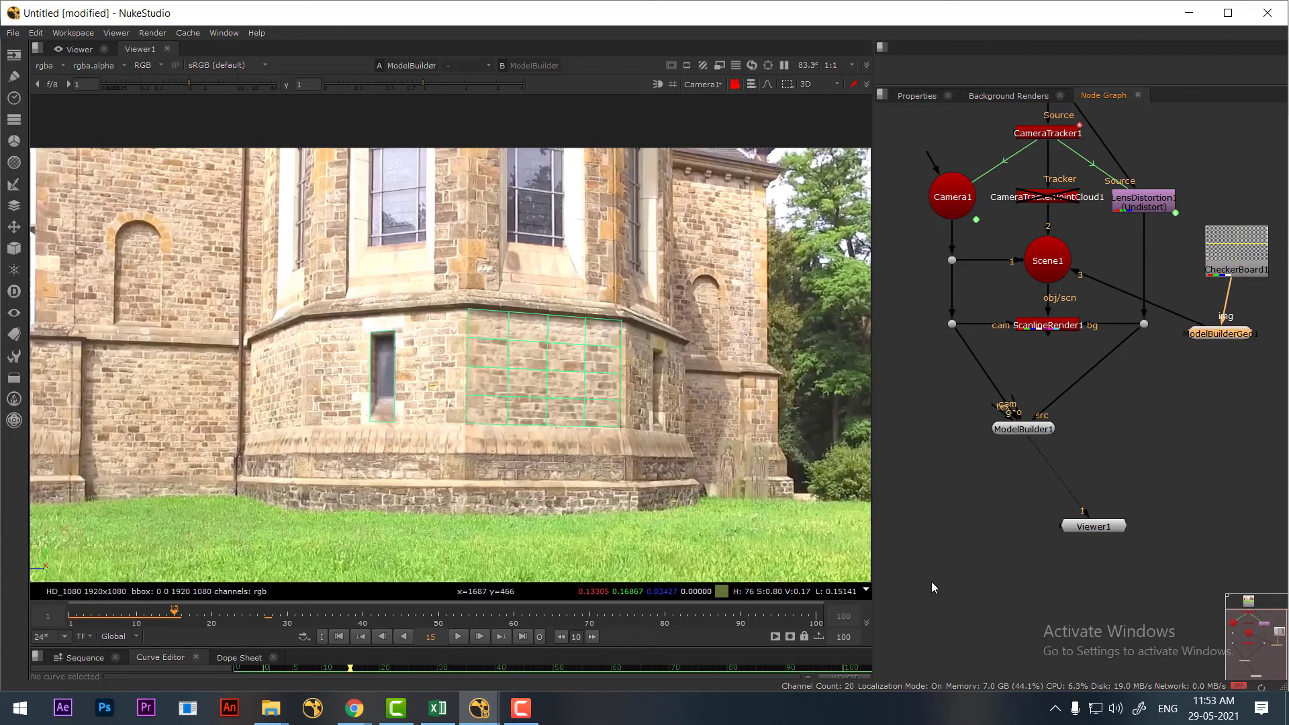